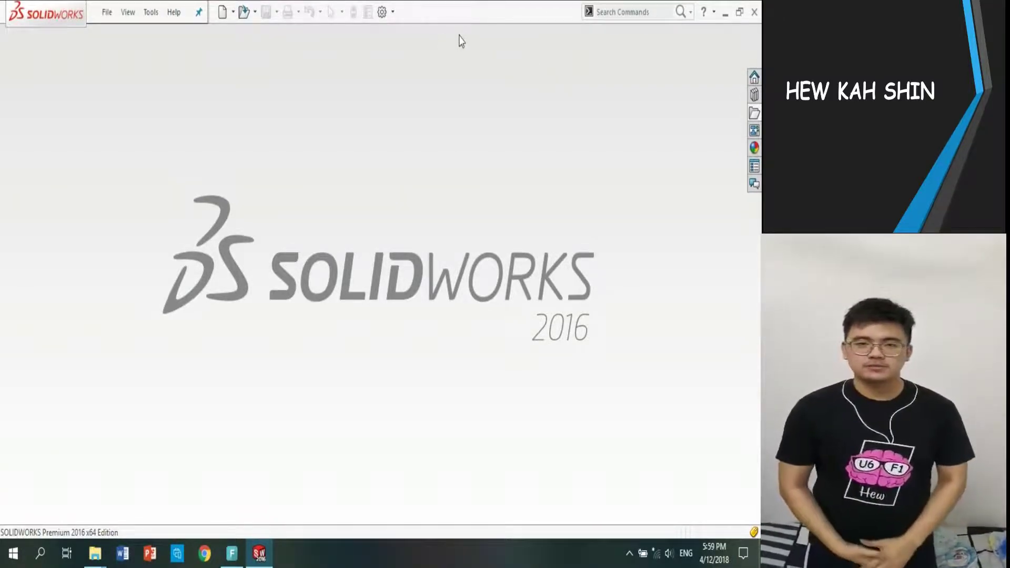
# Create a new part document, Part2, from the default Part template.
pyautogui.click(105, 12)
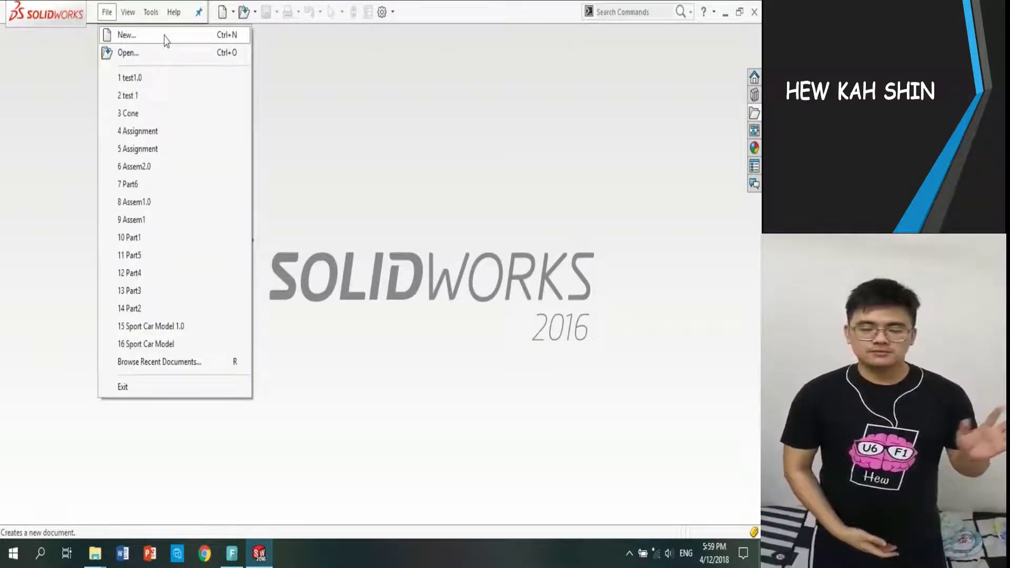
pyautogui.click(165, 37)
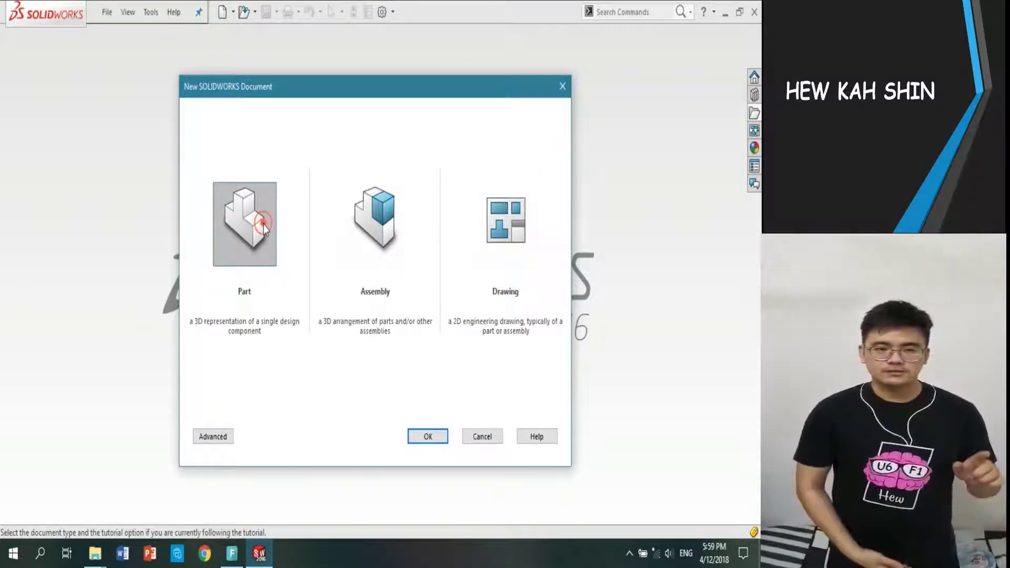
pyautogui.click(427, 438)
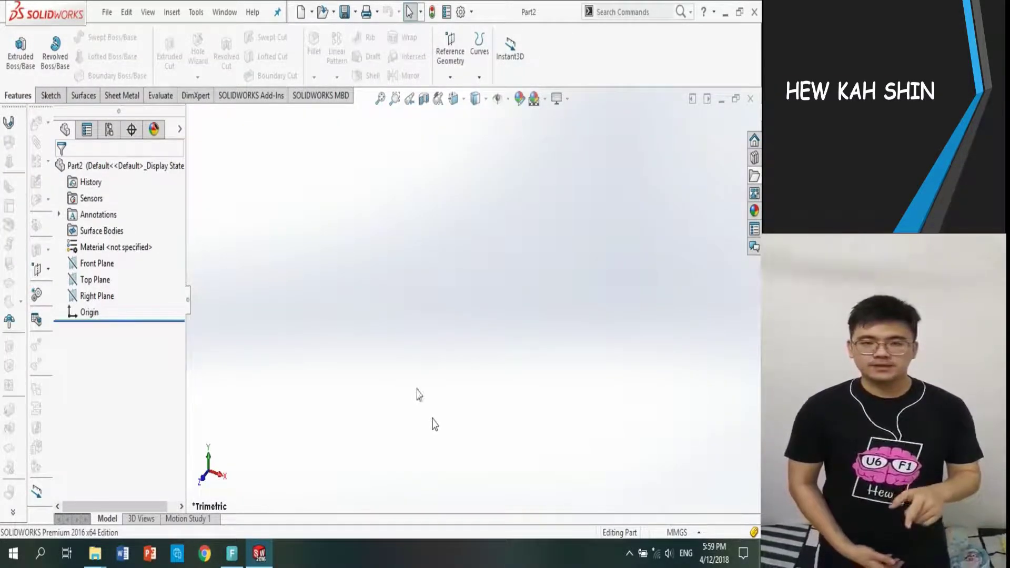
pyautogui.click(50, 95)
# On the Top Plane, draw Ø20 and Ø30 circles both centred on the origin.
pyautogui.click(16, 56)
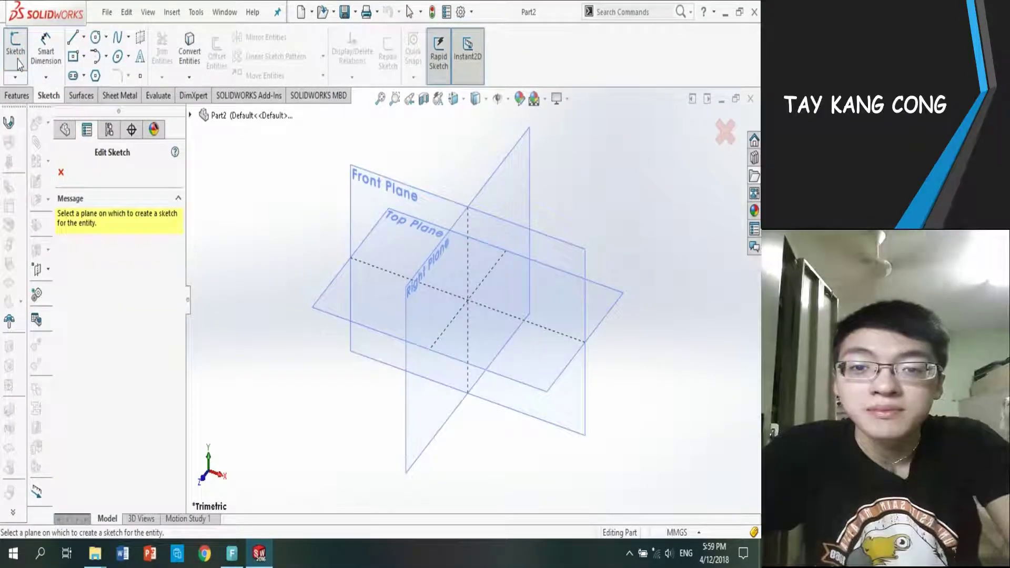
pyautogui.click(362, 301)
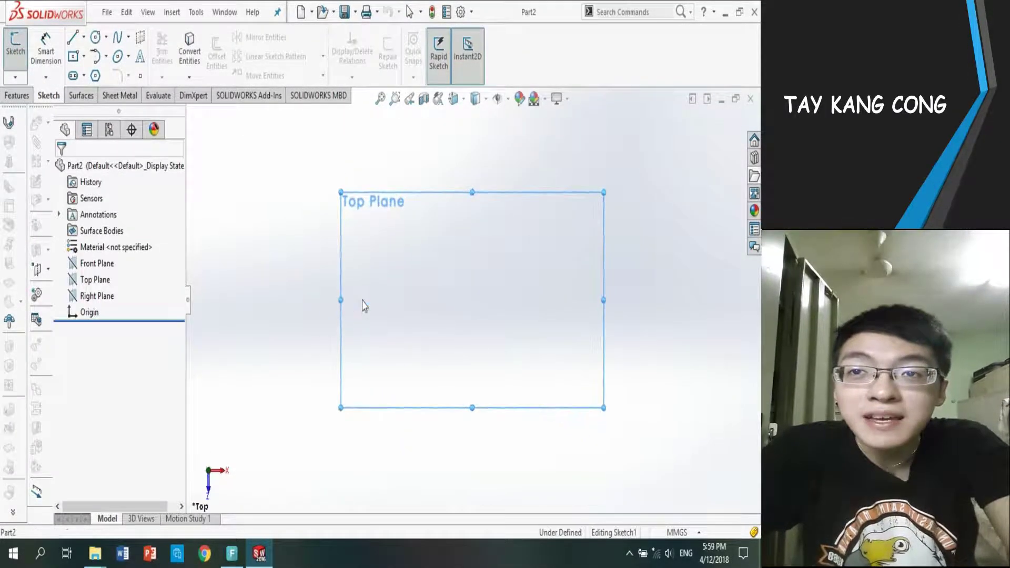
pyautogui.click(95, 40)
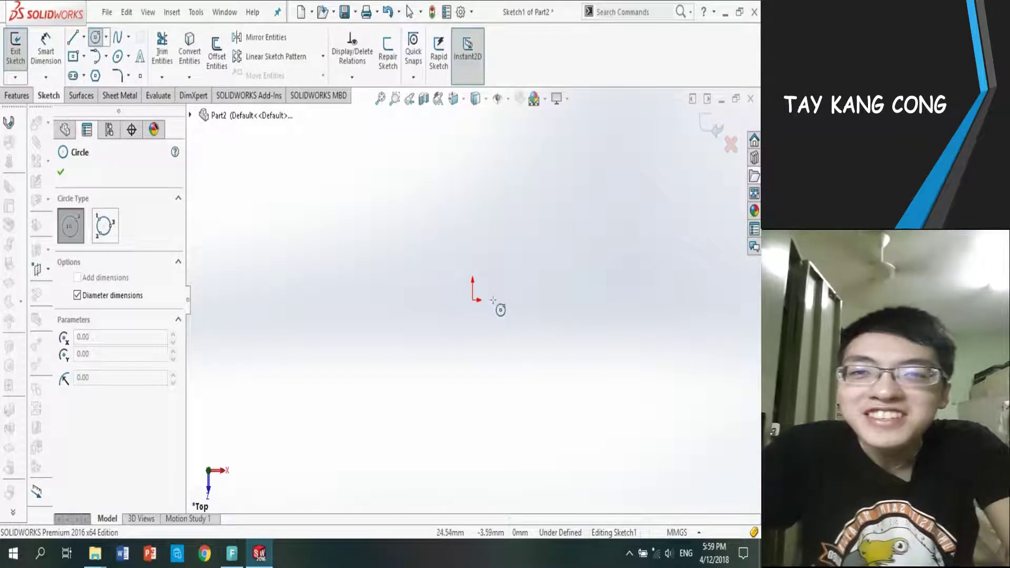
pyautogui.click(472, 299)
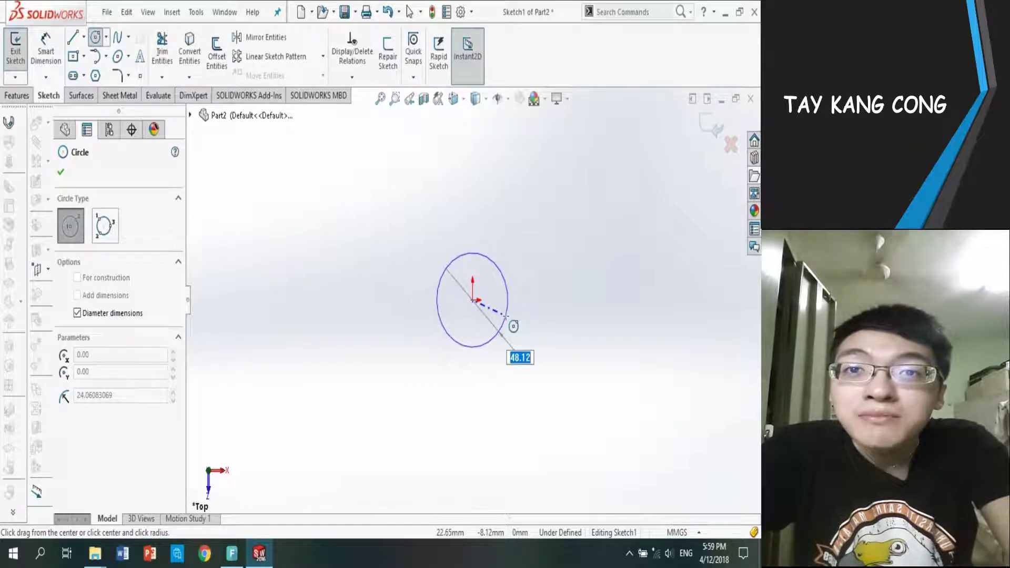
pyautogui.write('20')
pyautogui.press('Return')
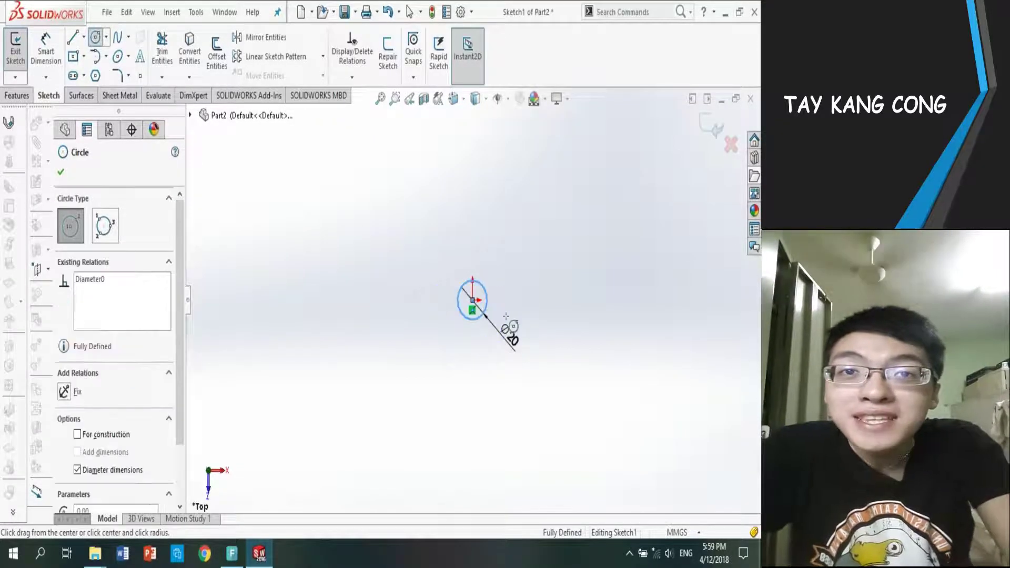
pyautogui.scroll(-4, 495, 303)
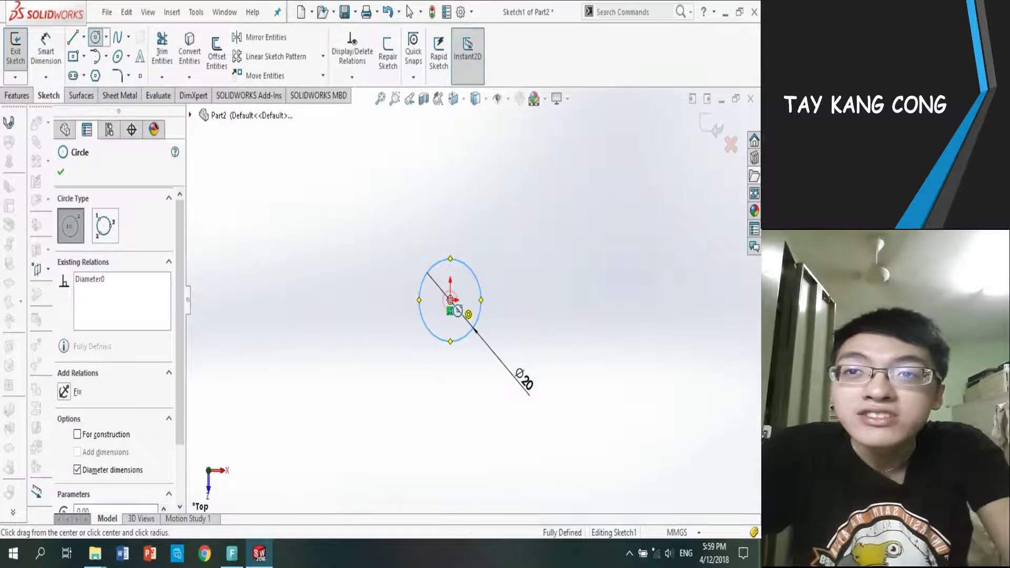
pyautogui.click(451, 301)
pyautogui.write('30')
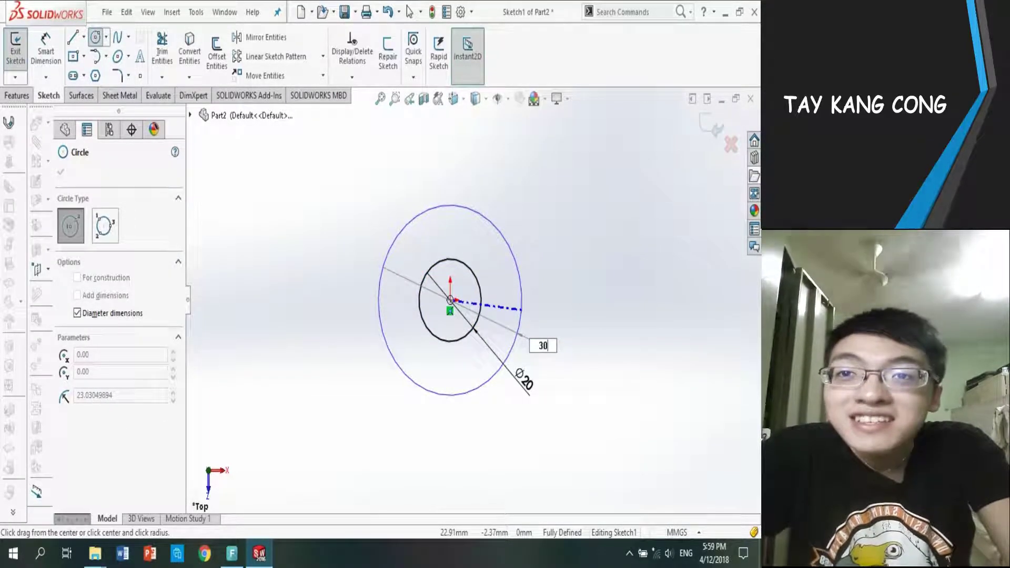
pyautogui.press('Return')
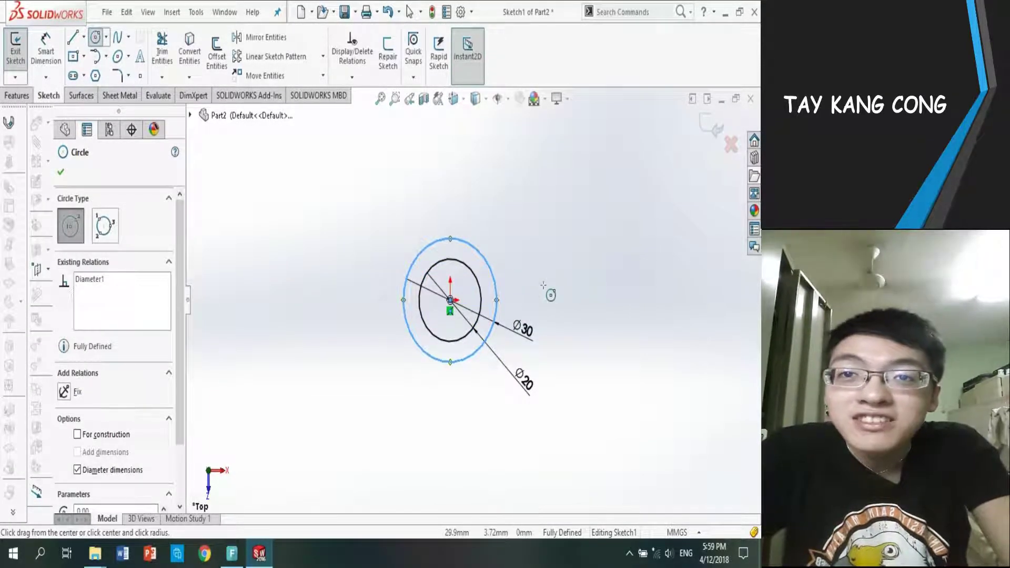
# Draw a 32 mm horizontal construction line from the circles' centre.
pyautogui.click(73, 36)
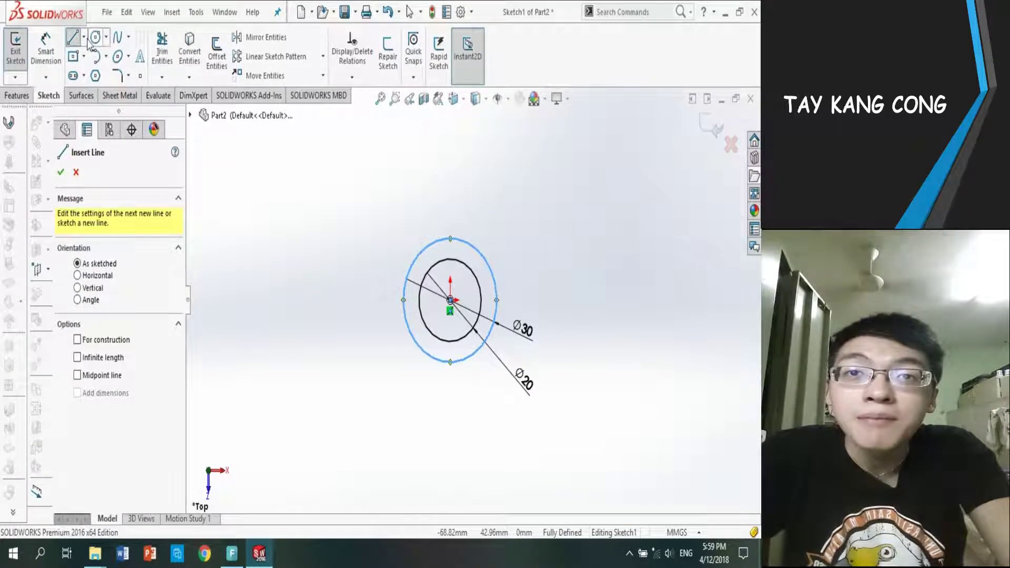
pyautogui.click(78, 275)
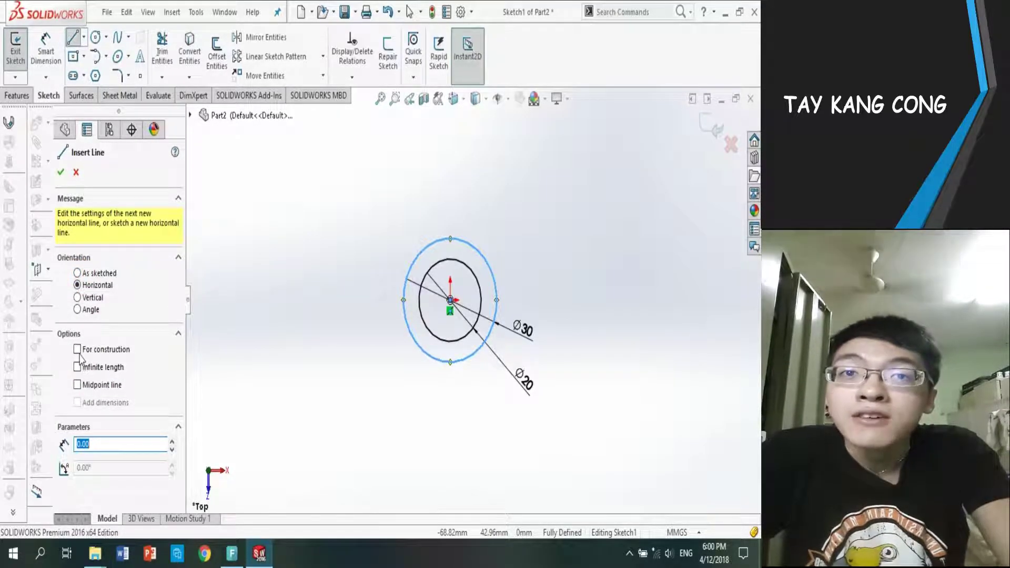
pyautogui.click(77, 350)
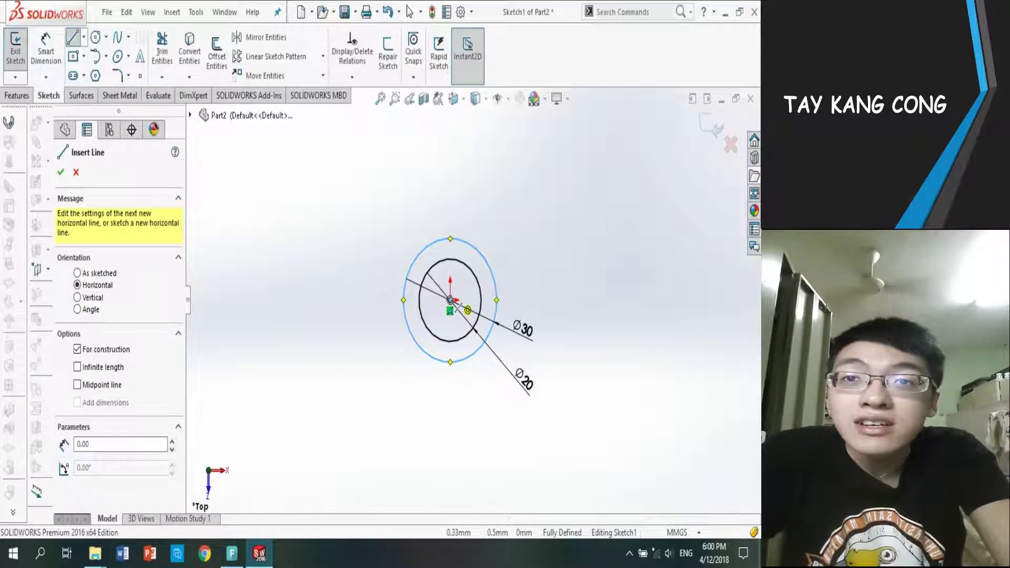
pyautogui.click(451, 300)
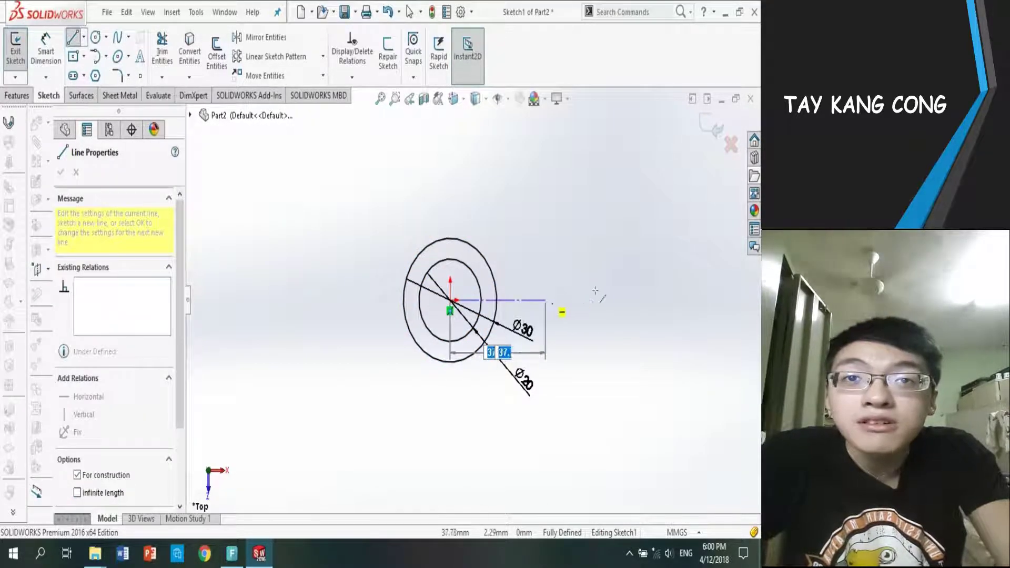
pyautogui.write('3')
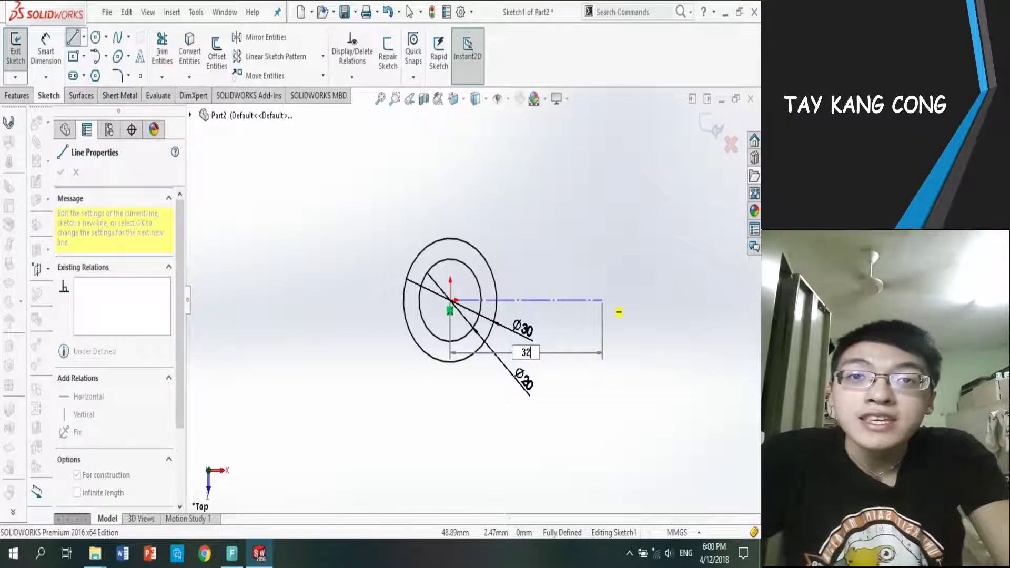
pyautogui.write('2')
pyautogui.press('Return')
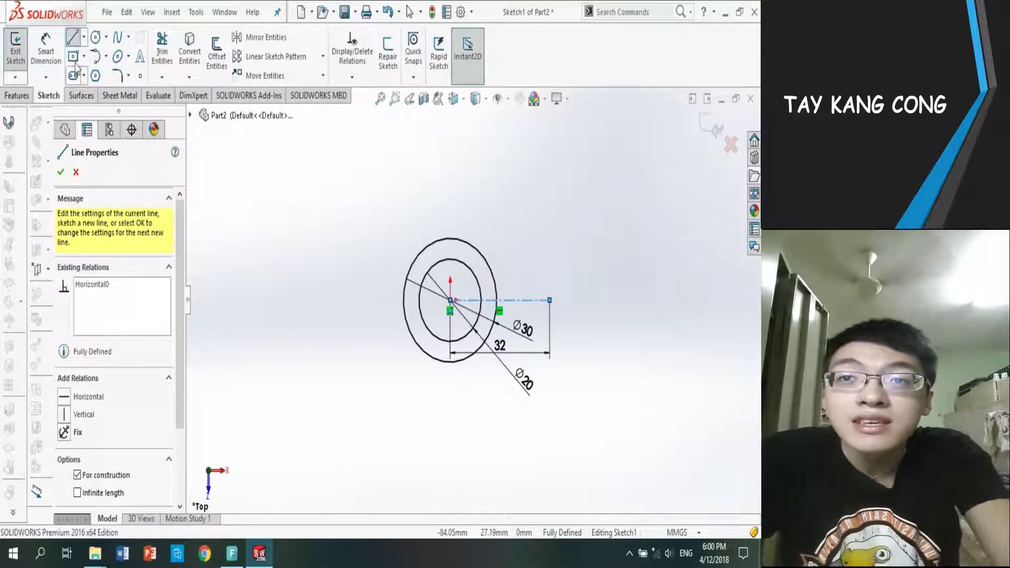
pyautogui.click(83, 37)
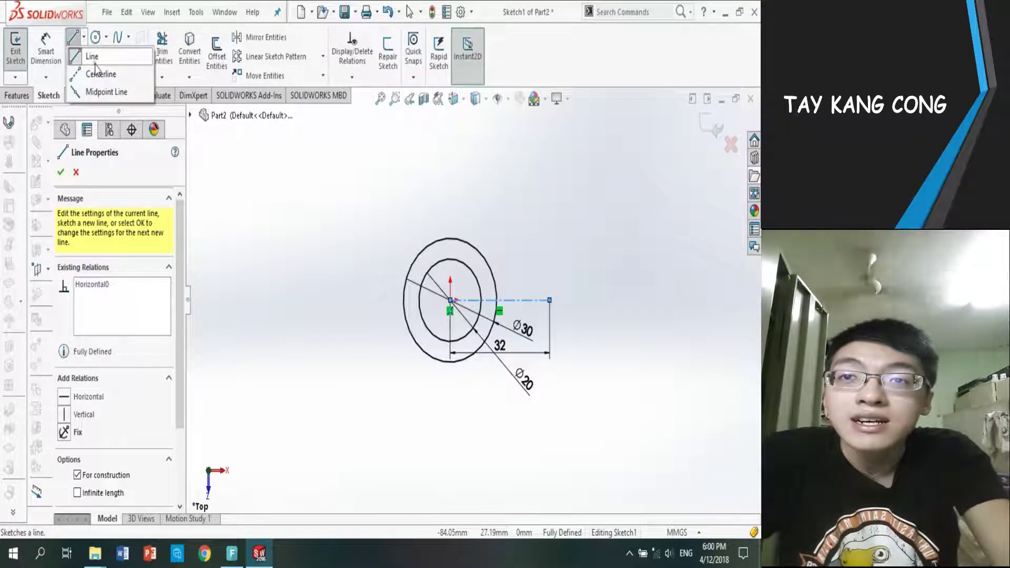
pyautogui.click(95, 62)
# Draw a 20 mm vertical midpoint line centred on the construction line's end.
pyautogui.click(84, 37)
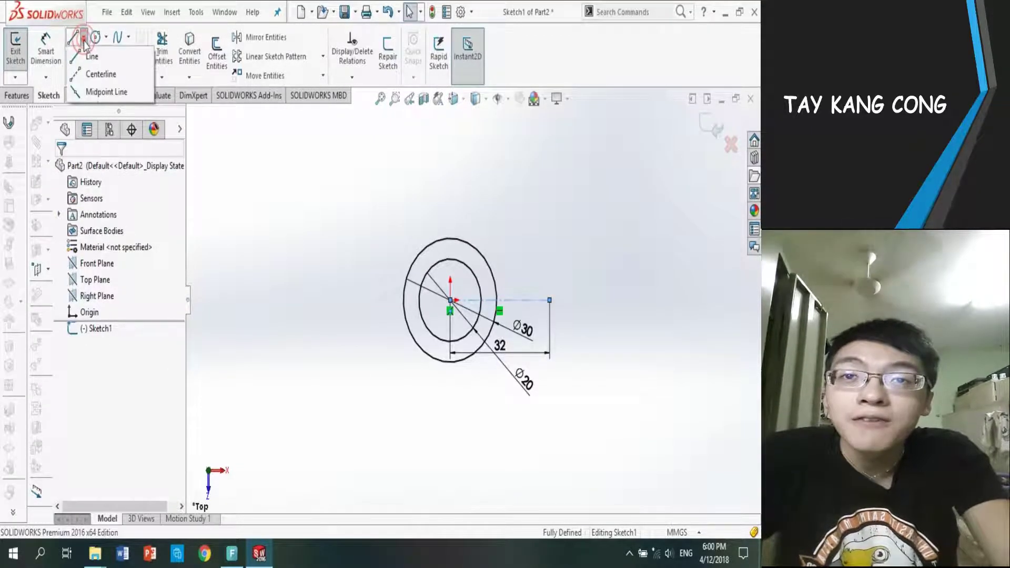
pyautogui.click(106, 91)
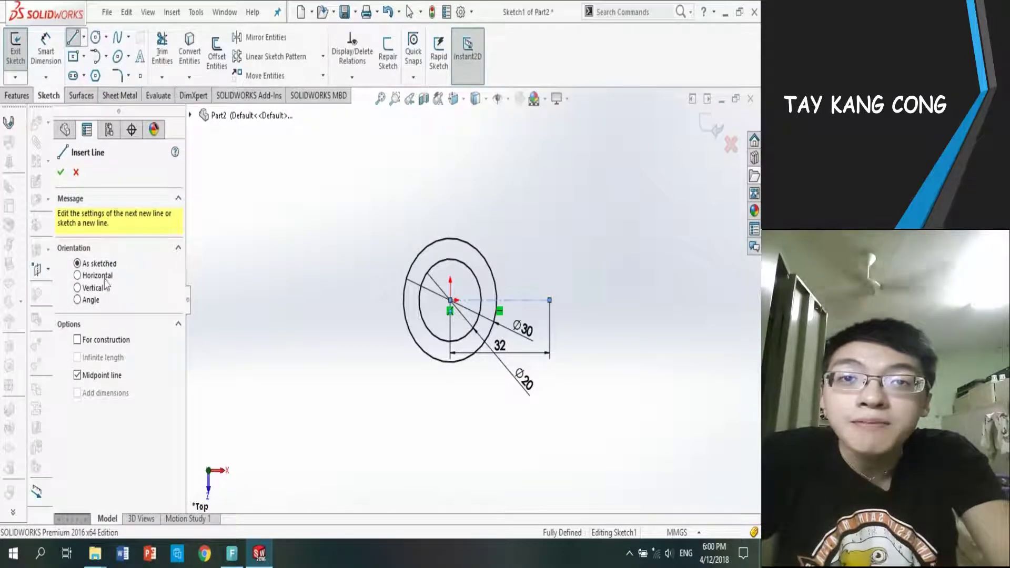
pyautogui.click(79, 288)
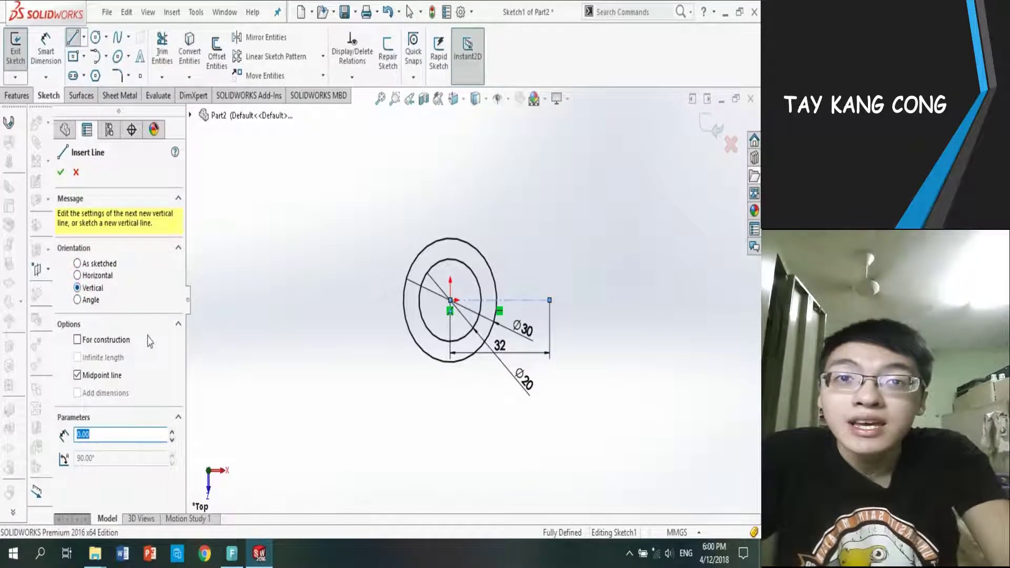
pyautogui.click(550, 300)
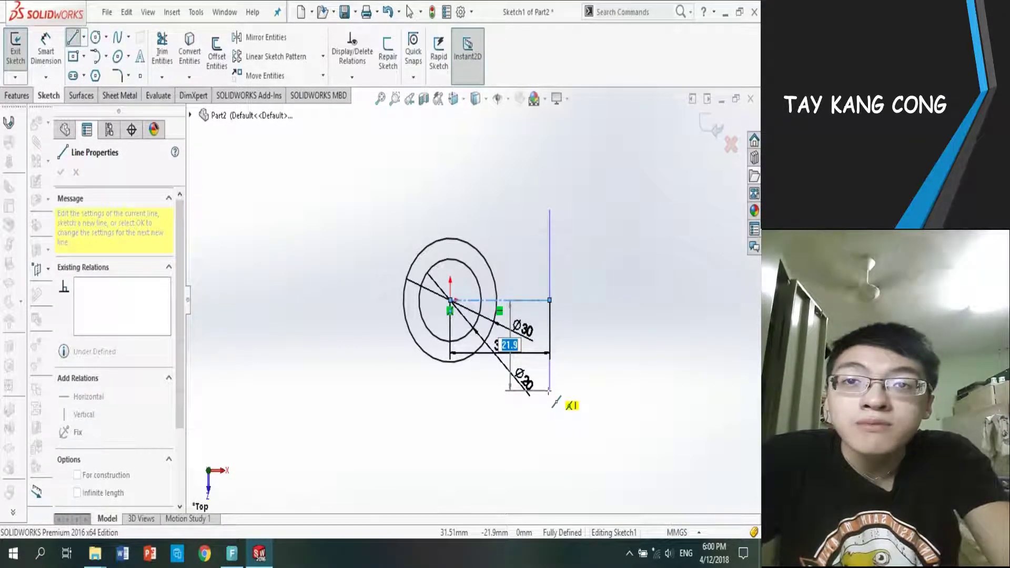
pyautogui.write('20')
pyautogui.press('Return')
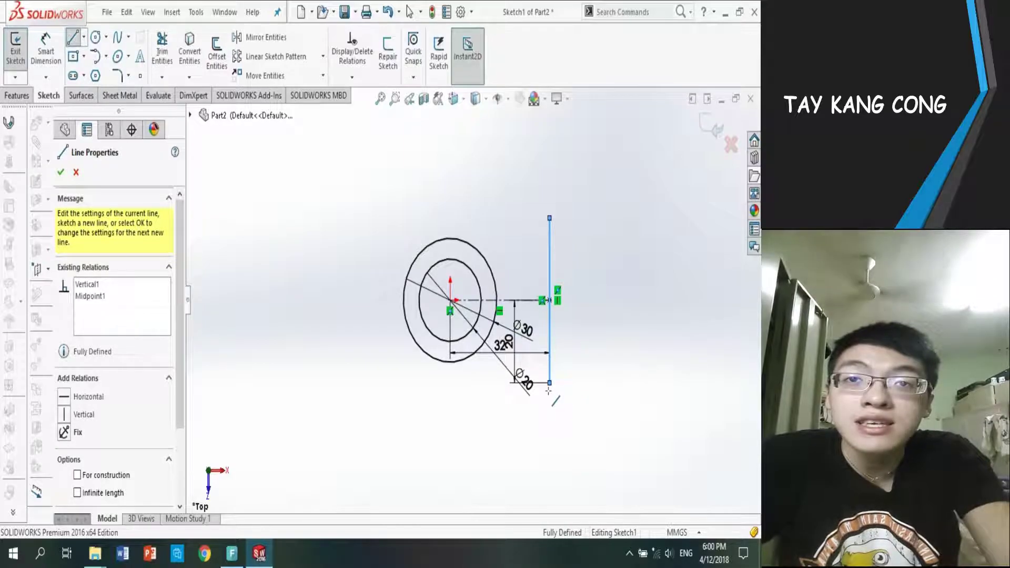
pyautogui.press('Escape')
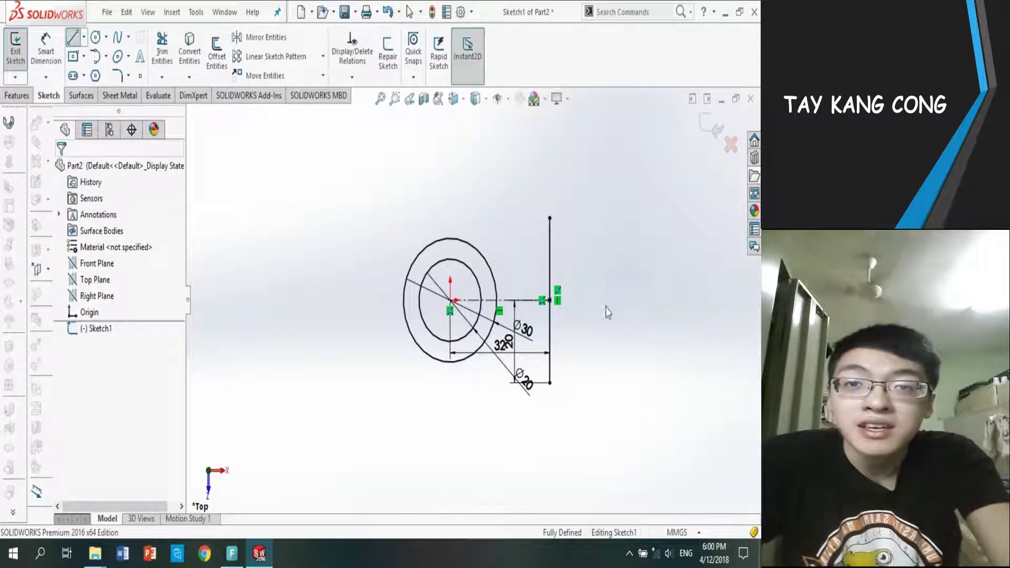
# Draw lines from the vertical line's top and bottom ends to the outer circle.
pyautogui.click(73, 36)
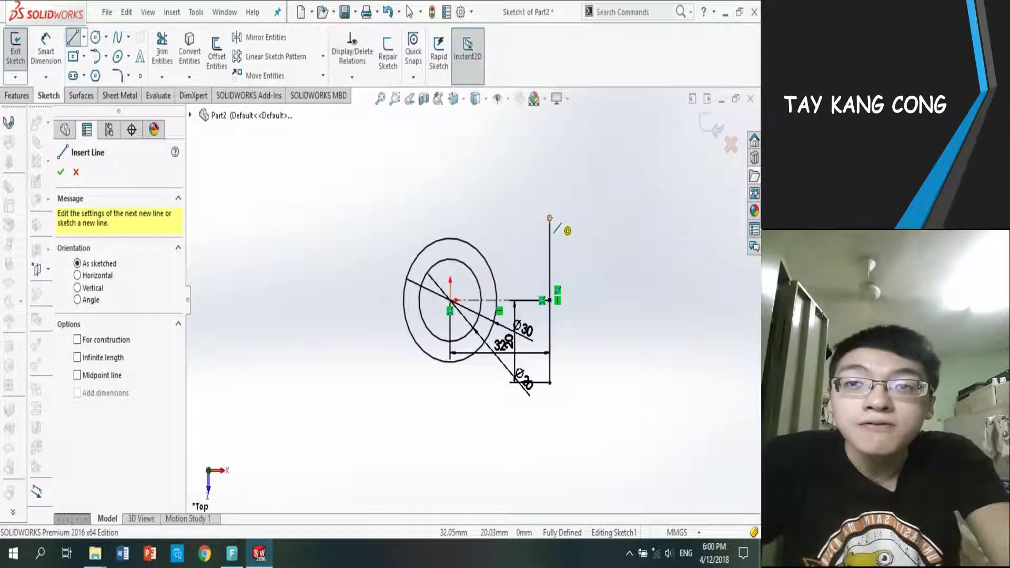
pyautogui.click(550, 218)
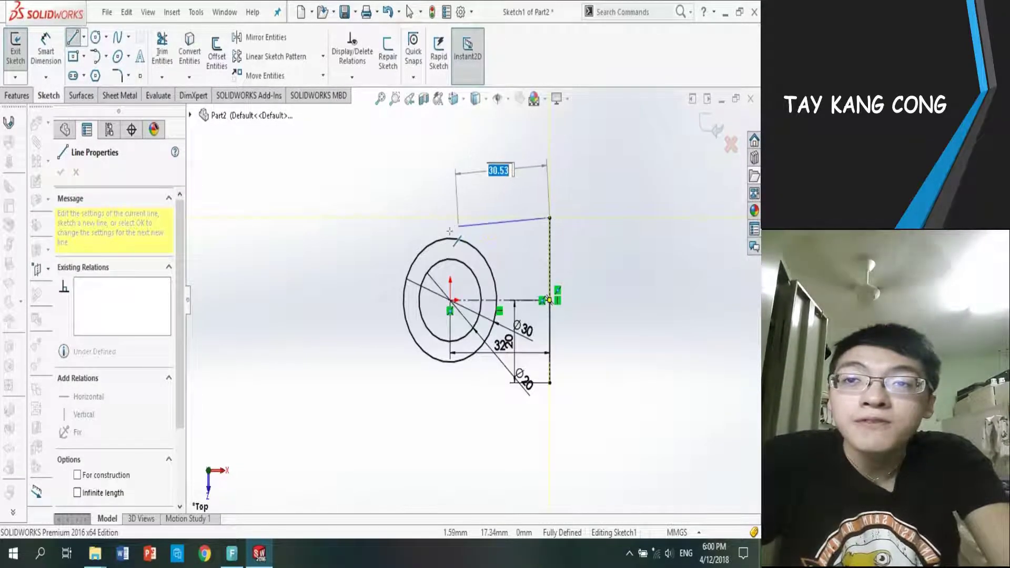
pyautogui.click(432, 243)
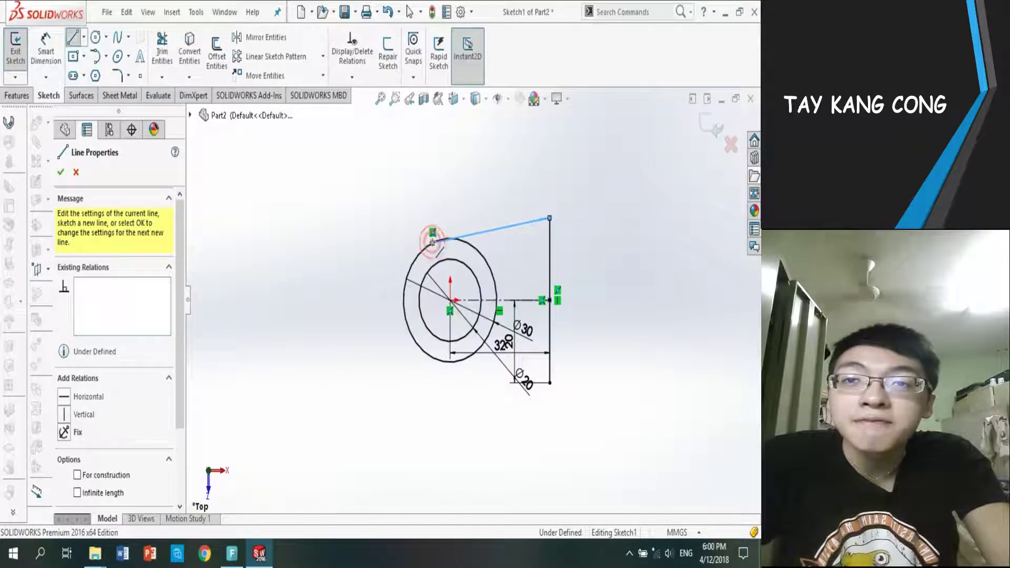
pyautogui.press('Escape')
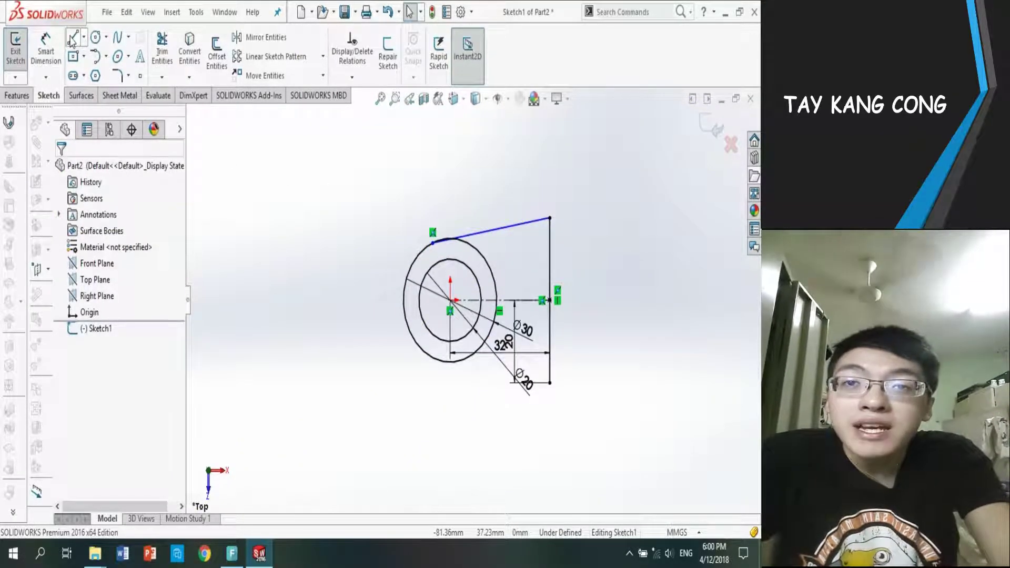
pyautogui.click(72, 37)
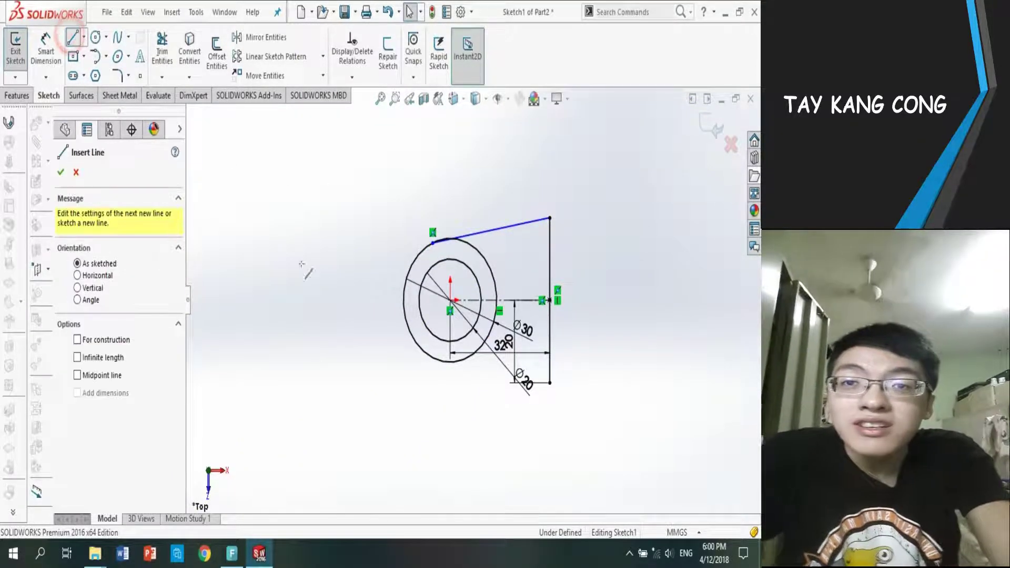
pyautogui.click(549, 383)
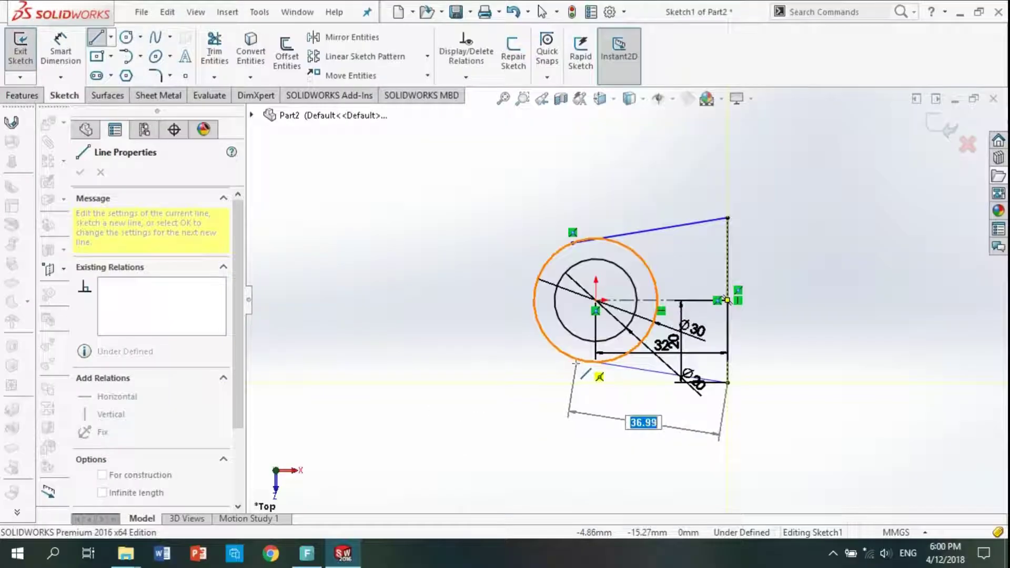
pyautogui.click(434, 360)
pyautogui.press('Escape')
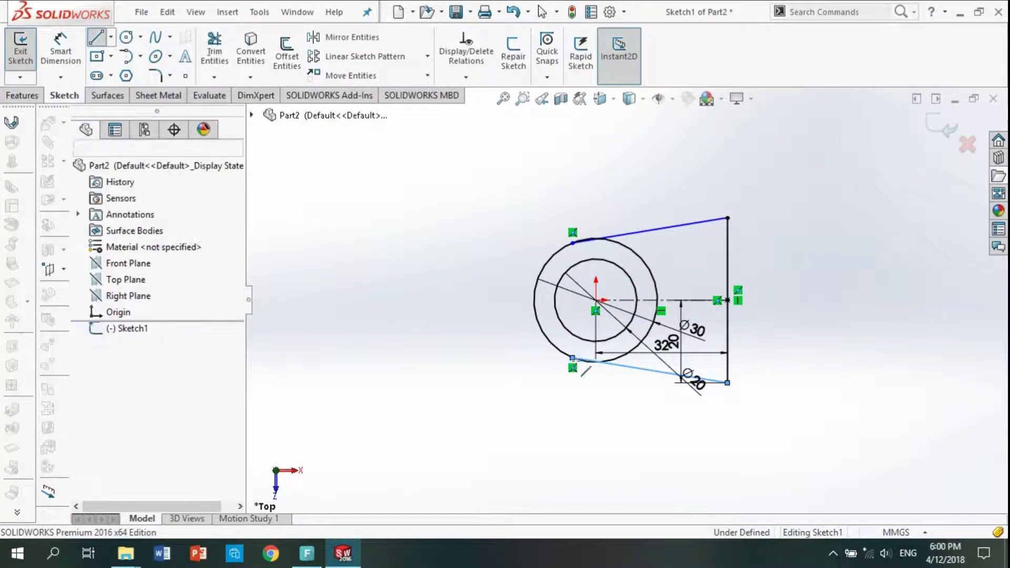
# Make the lower and upper slanted lines tangent to the Ø30 circle.
pyautogui.click(621, 367)
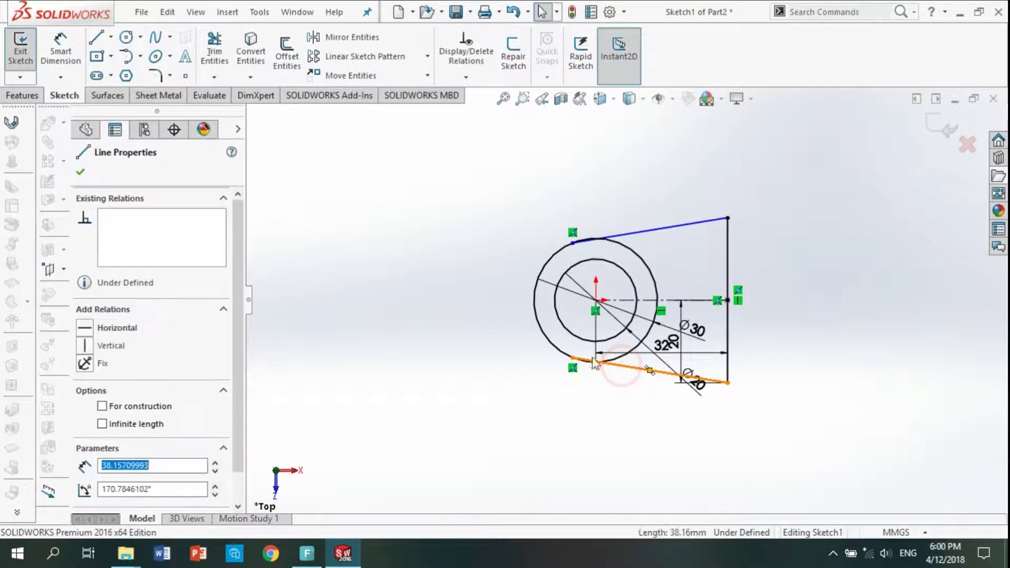
pyautogui.click(563, 352)
pyautogui.keyDown('ctrl'); pyautogui.click(578, 359); pyautogui.keyUp('ctrl')
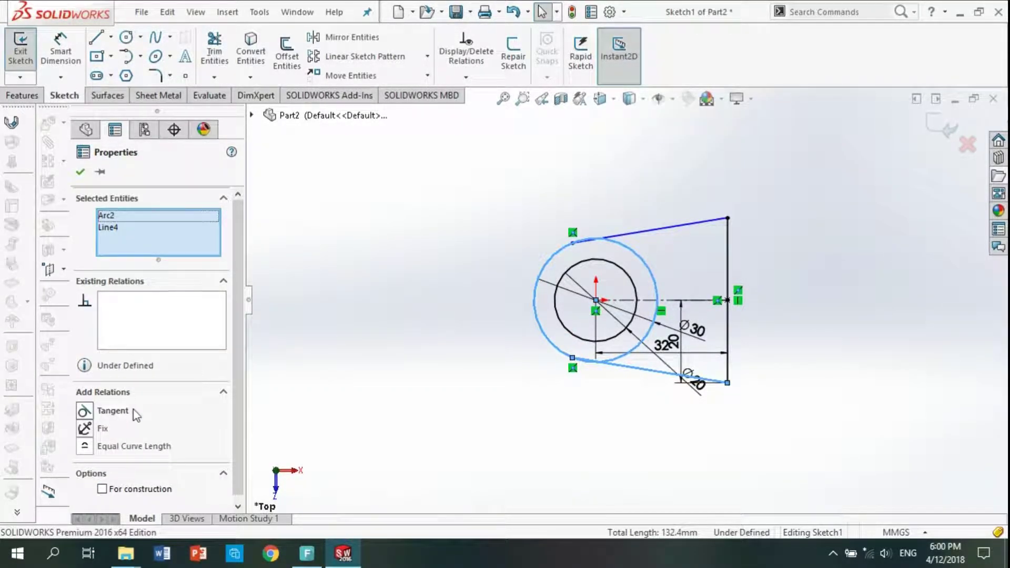
pyautogui.click(106, 413)
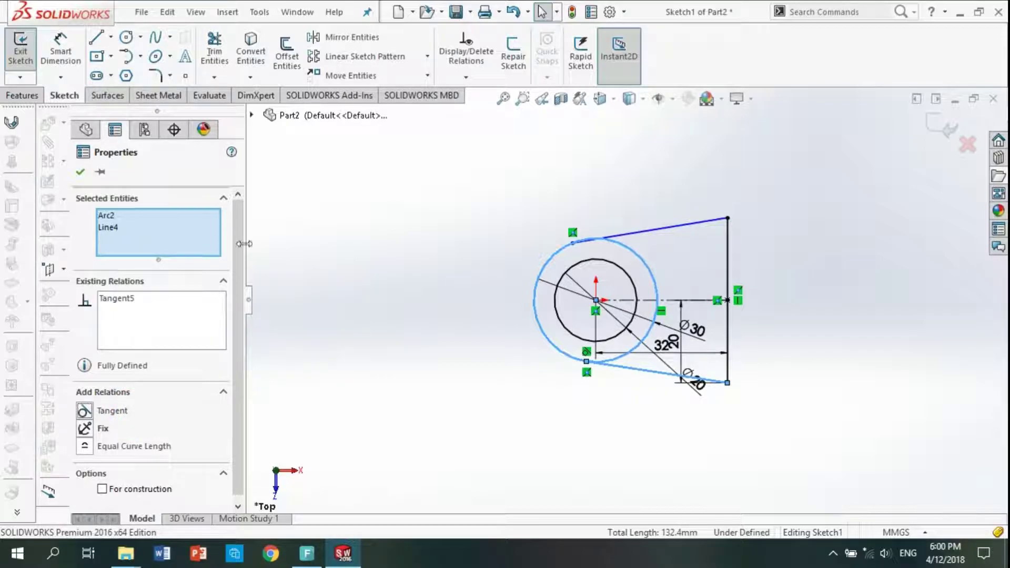
pyautogui.click(80, 172)
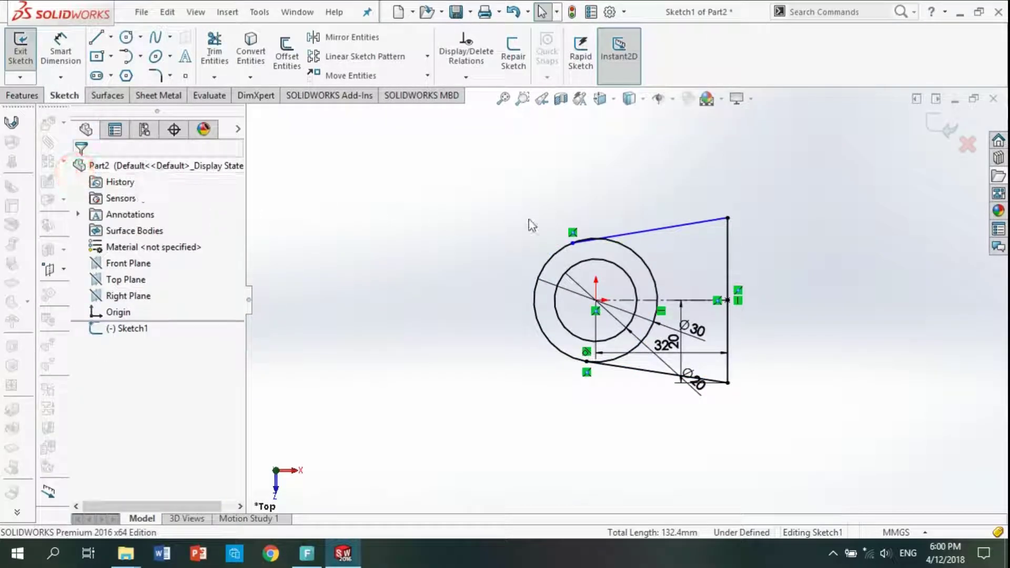
pyautogui.click(658, 229)
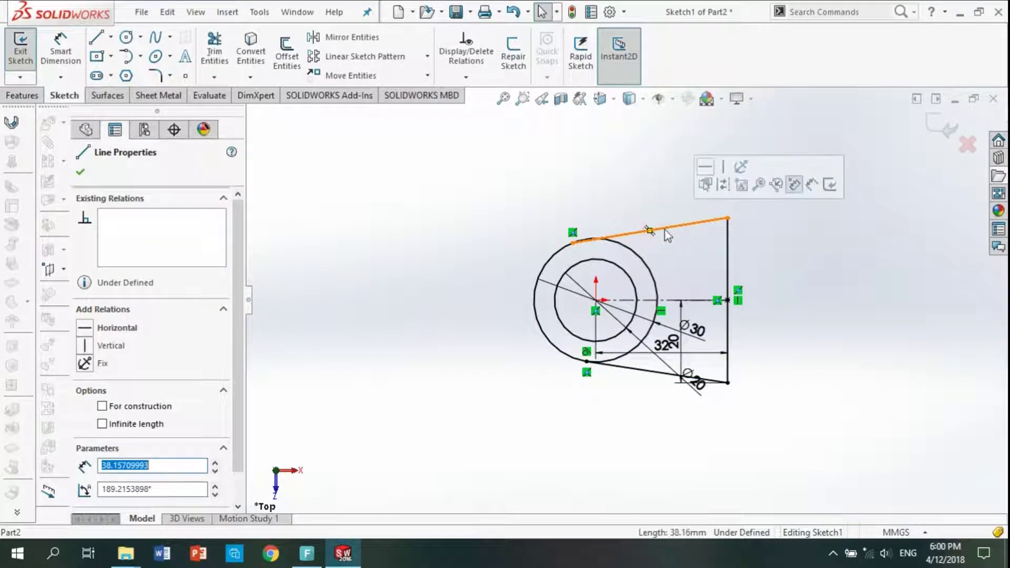
pyautogui.keyDown('ctrl'); pyautogui.click(545, 260); pyautogui.keyUp('ctrl')
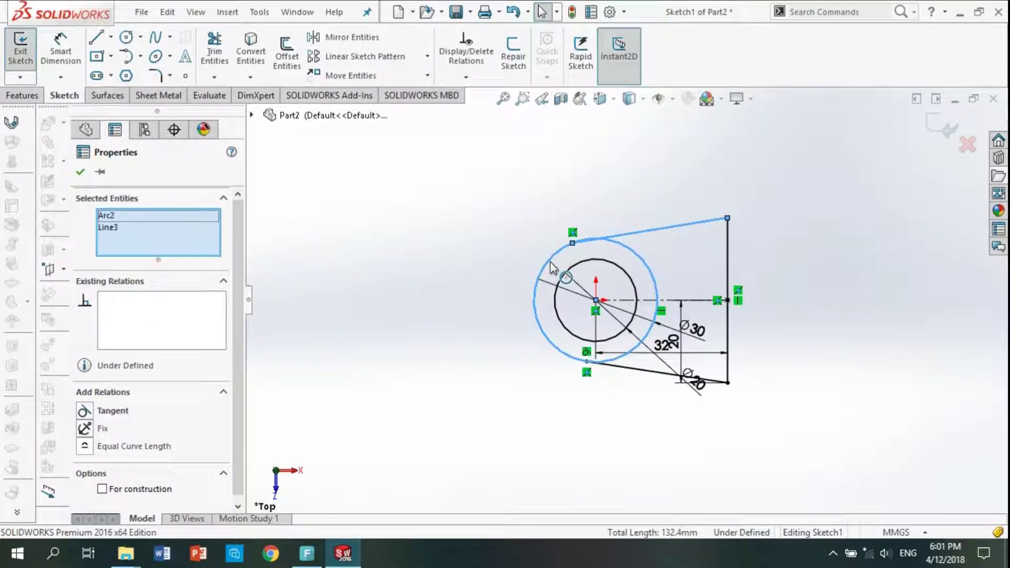
pyautogui.click(129, 415)
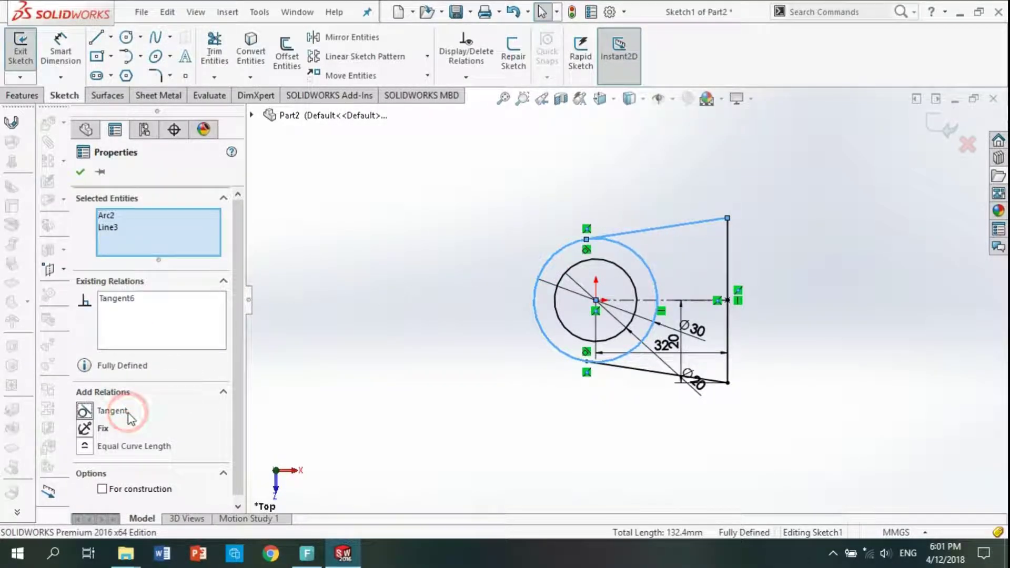
pyautogui.click(83, 171)
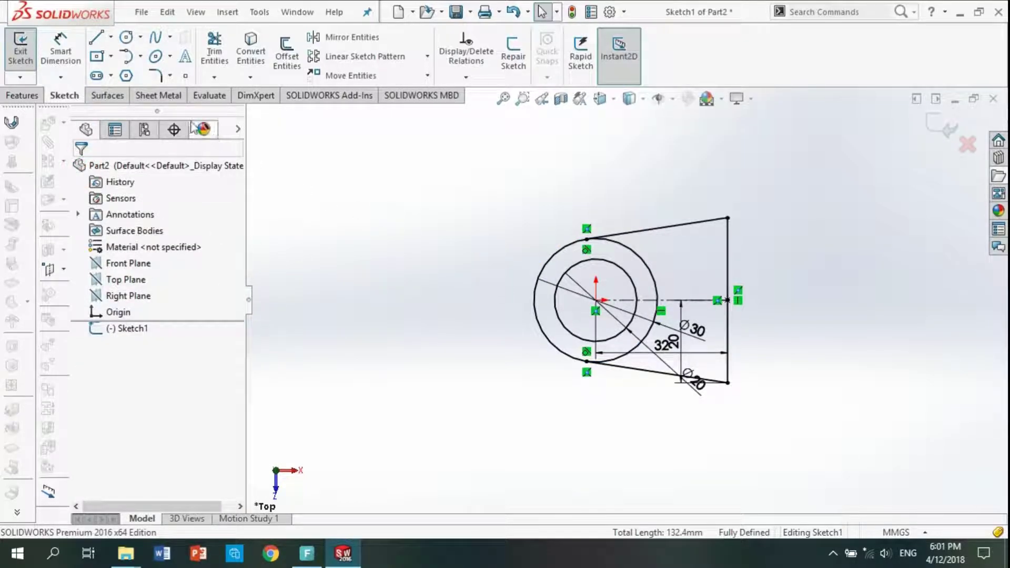
# Draw a closed 10 mm wide, 40 mm tall strip on the profile's right edge.
pyautogui.click(96, 38)
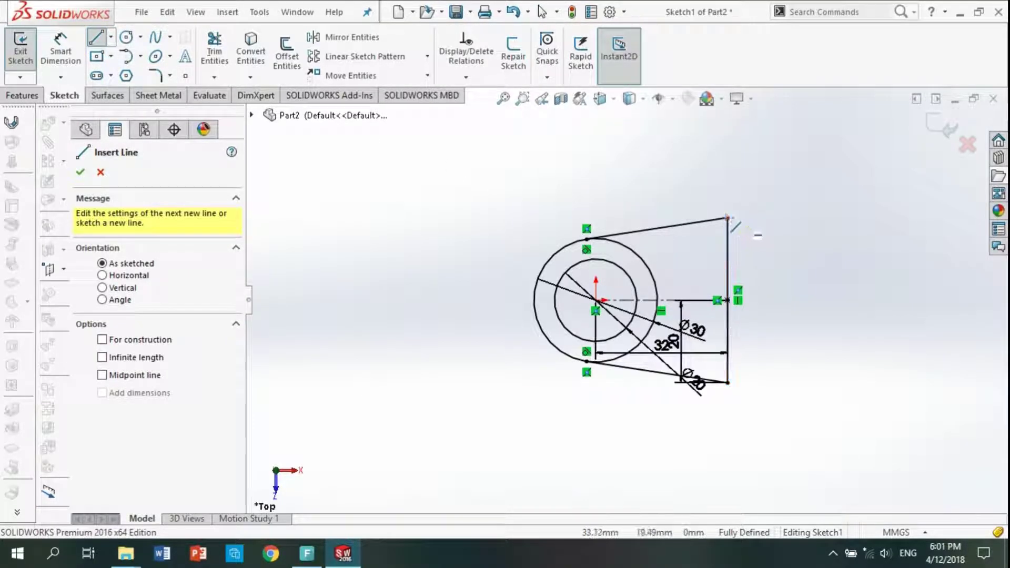
pyautogui.click(728, 218)
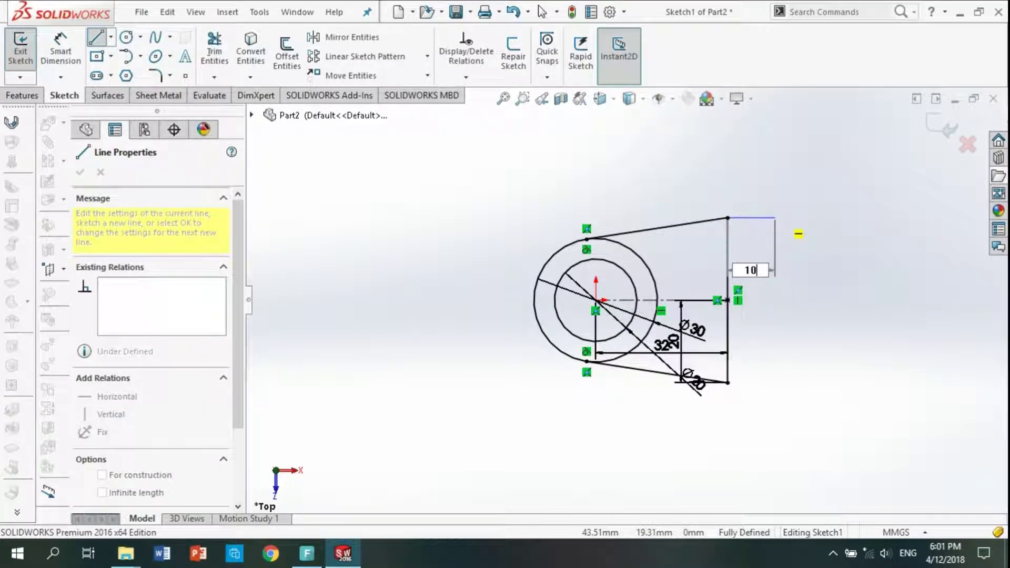
pyautogui.press('Return')
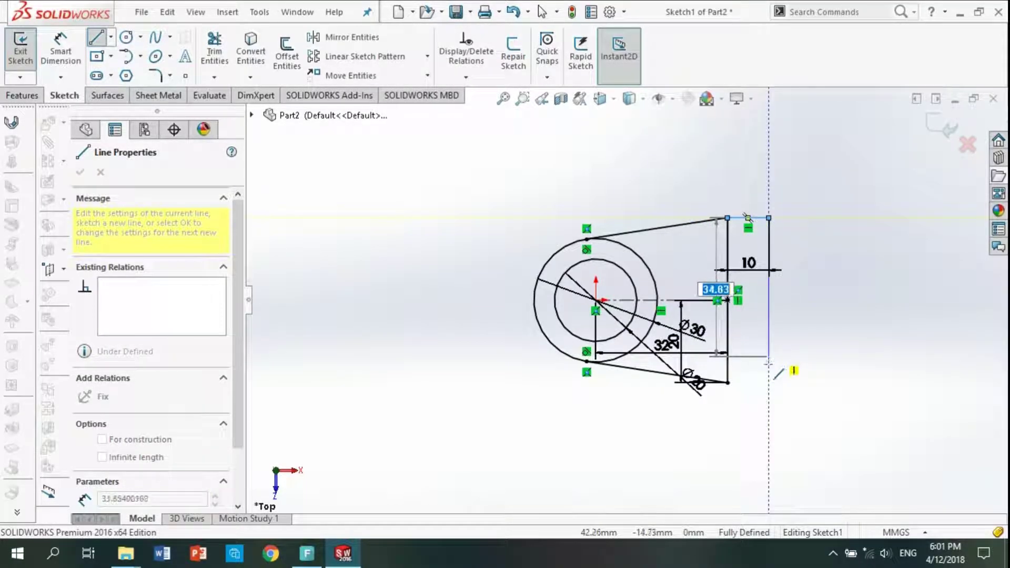
pyautogui.write('40')
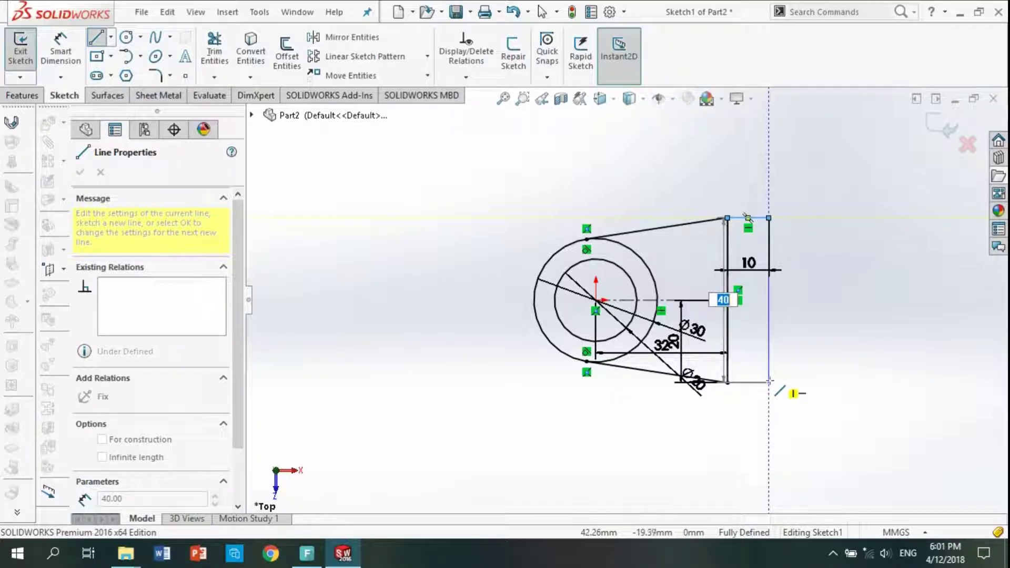
pyautogui.press('Return')
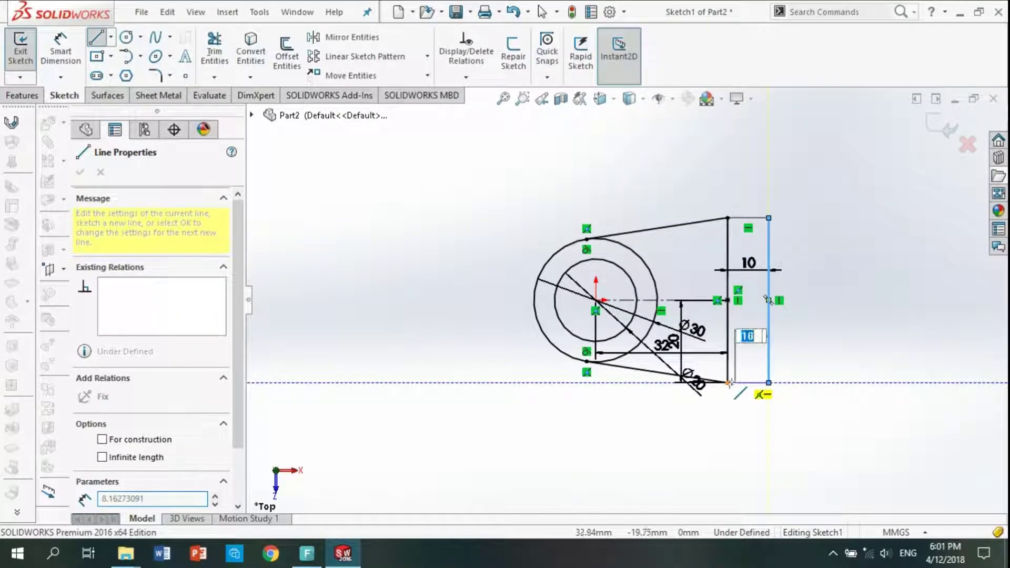
pyautogui.click(729, 384)
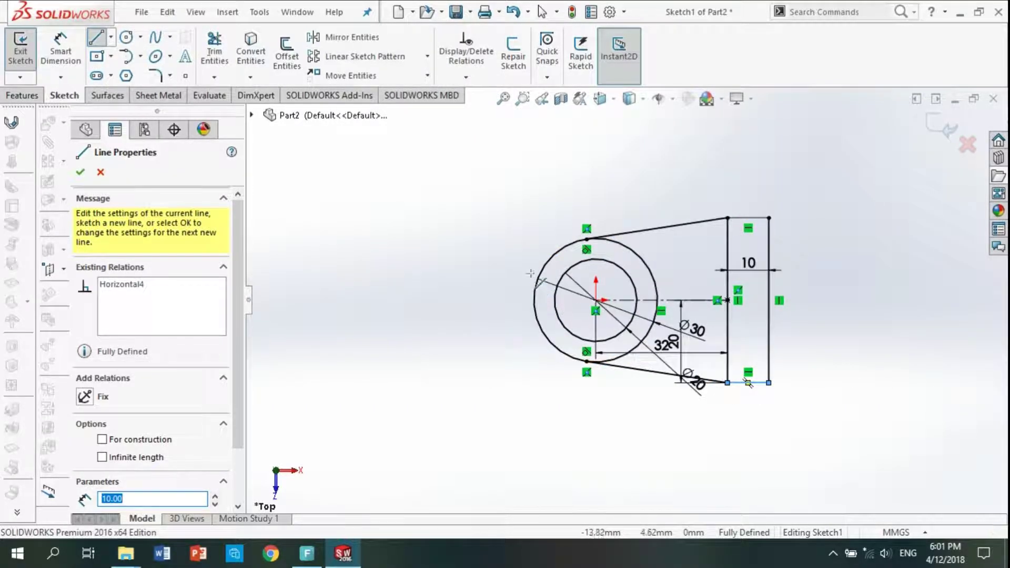
pyautogui.press('Escape')
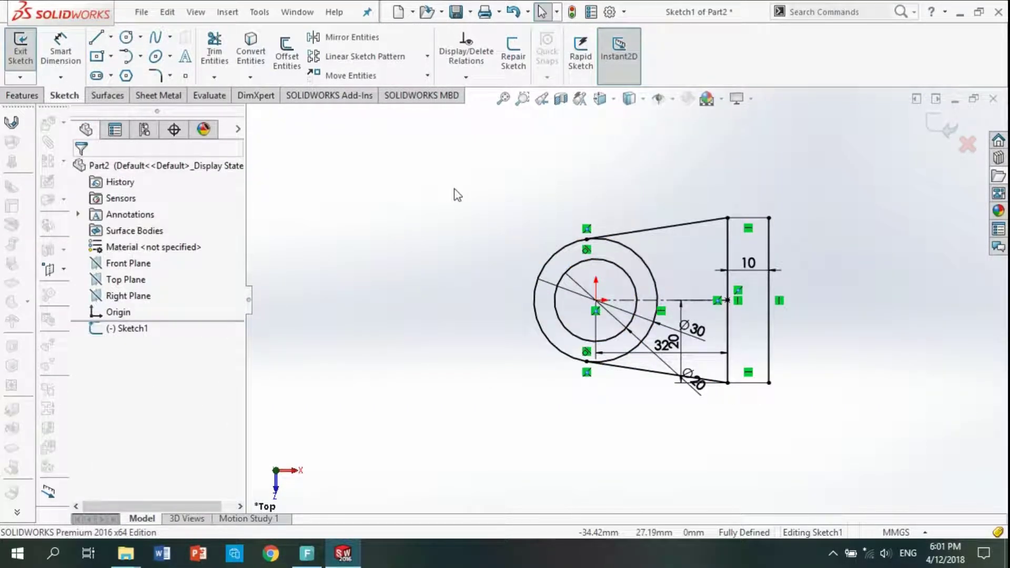
pyautogui.click(23, 95)
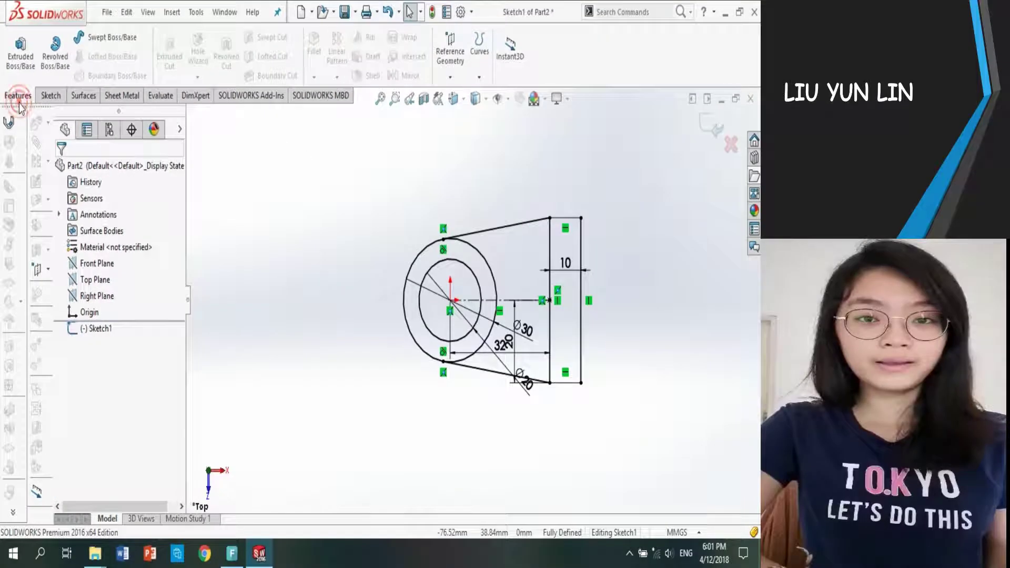
pyautogui.click(19, 58)
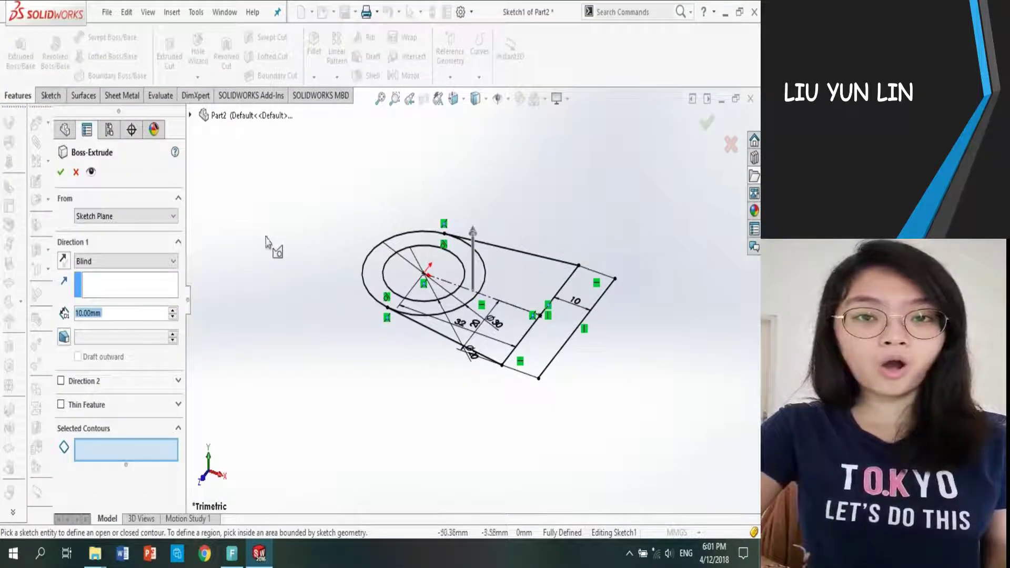
# Extrude the three selected sketch regions 10 mm in the reversed direction.
pyautogui.click(64, 260)
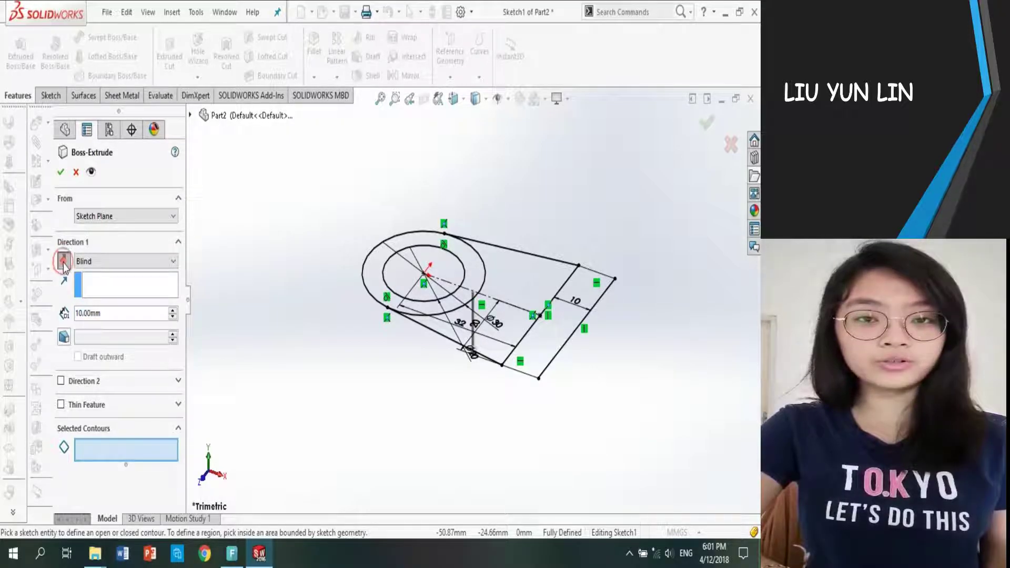
pyautogui.click(149, 452)
pyautogui.click(419, 314)
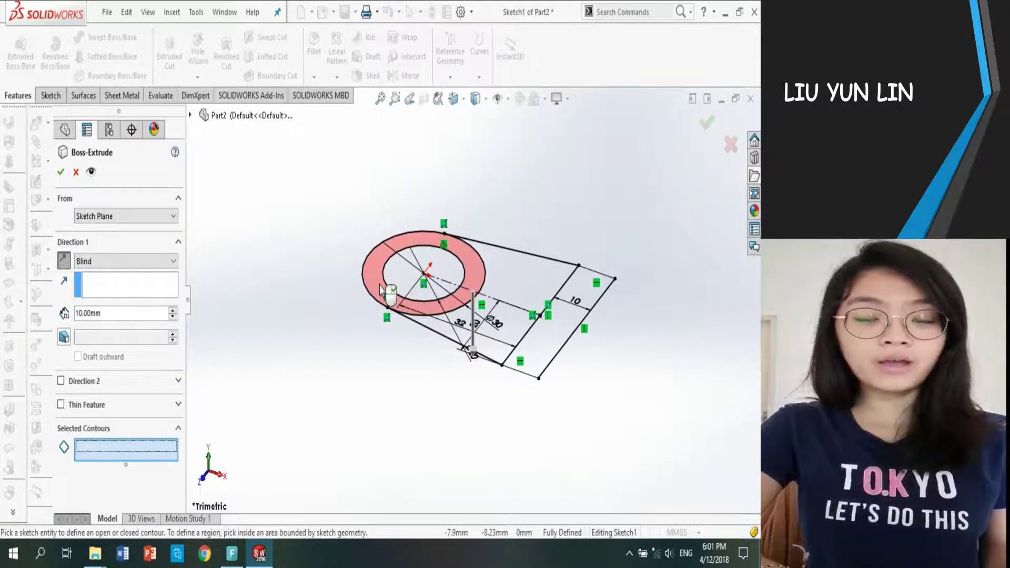
pyautogui.click(500, 340)
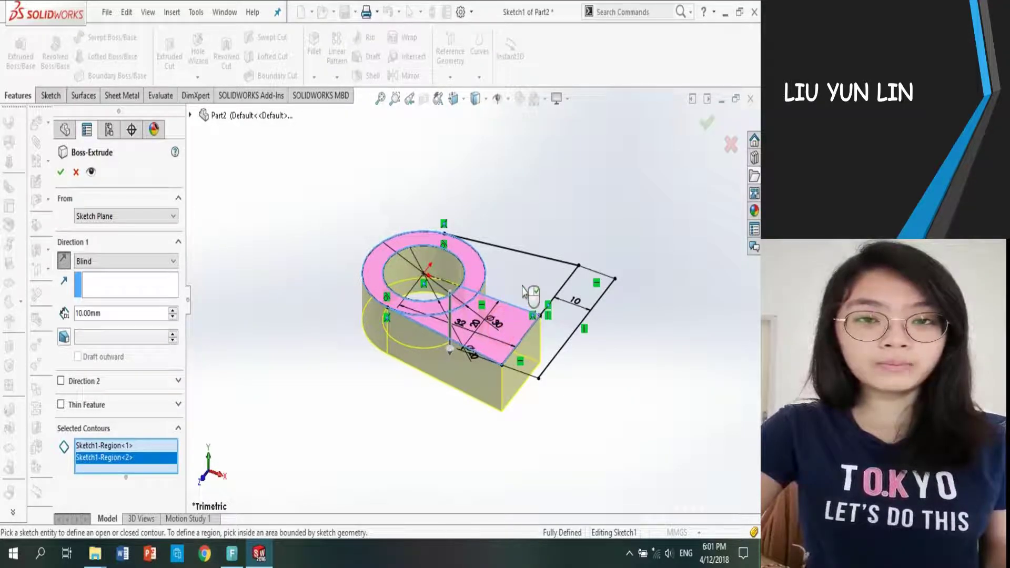
pyautogui.click(526, 283)
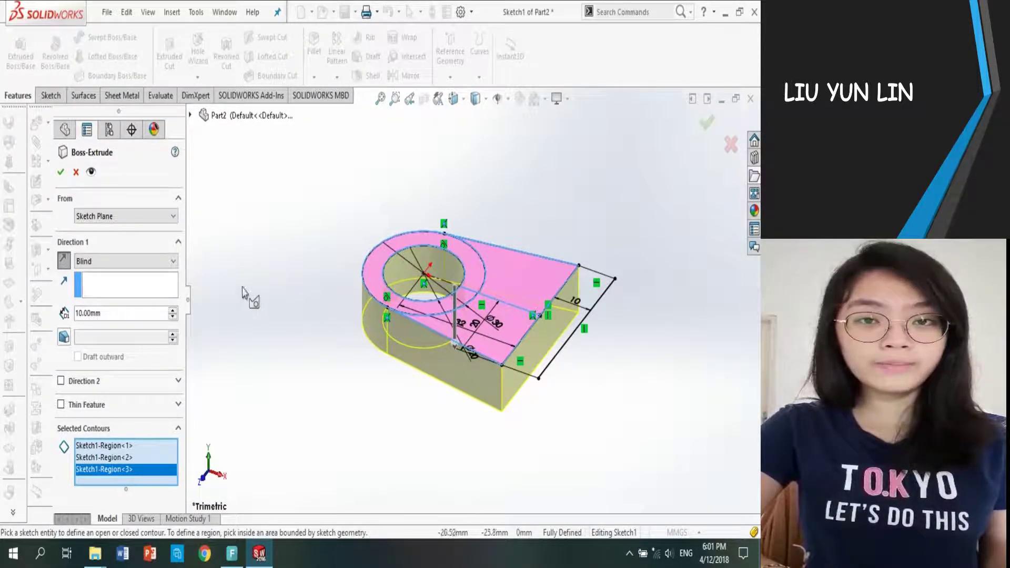
pyautogui.click(63, 174)
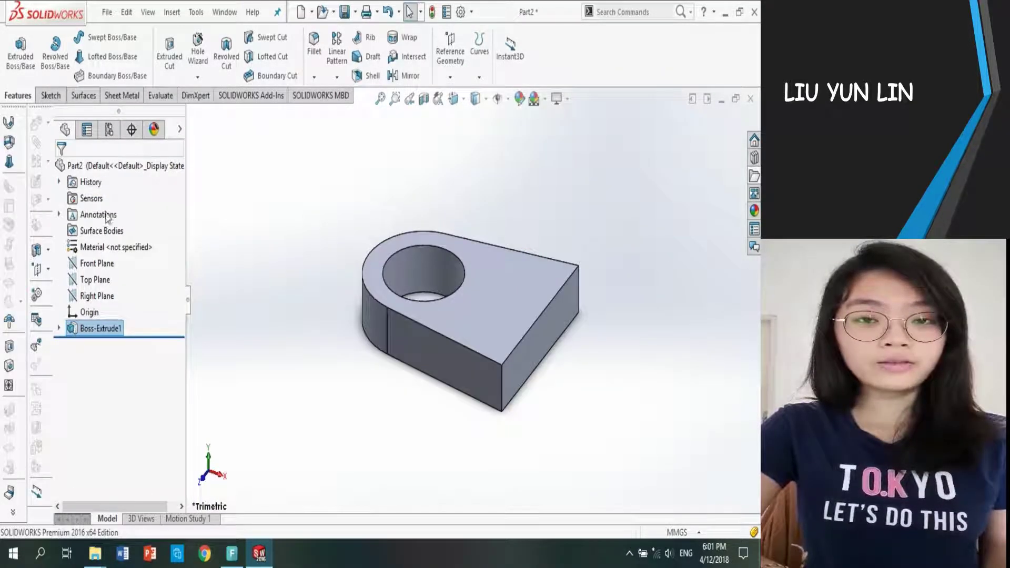
# Switch to the top view and start a sketch on the bracket's top face.
pyautogui.moveTo(288, 285); pyautogui.dragTo(307, 345, button='middle')
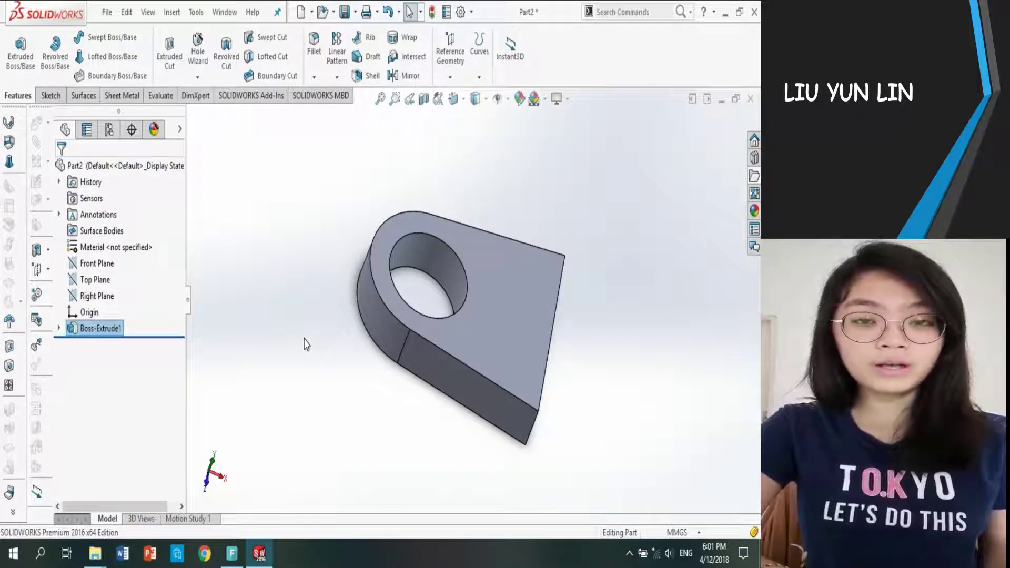
pyautogui.press('space')
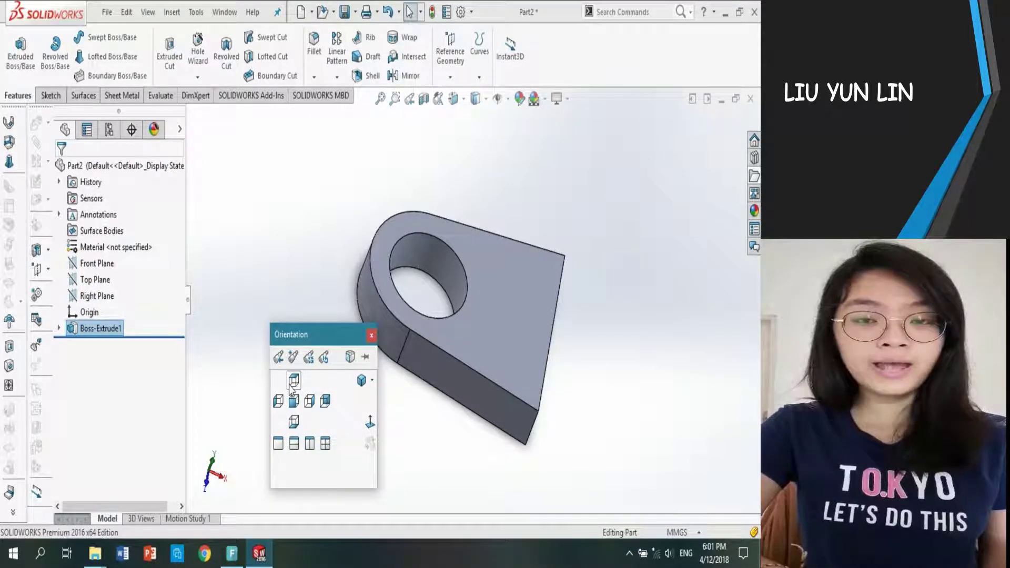
pyautogui.click(293, 384)
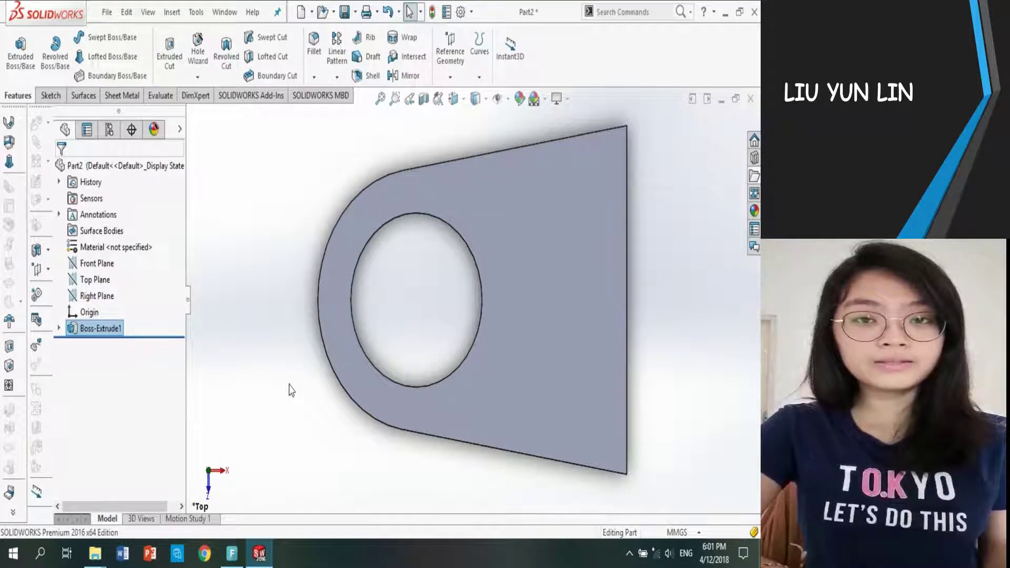
pyautogui.click(51, 95)
pyautogui.click(19, 60)
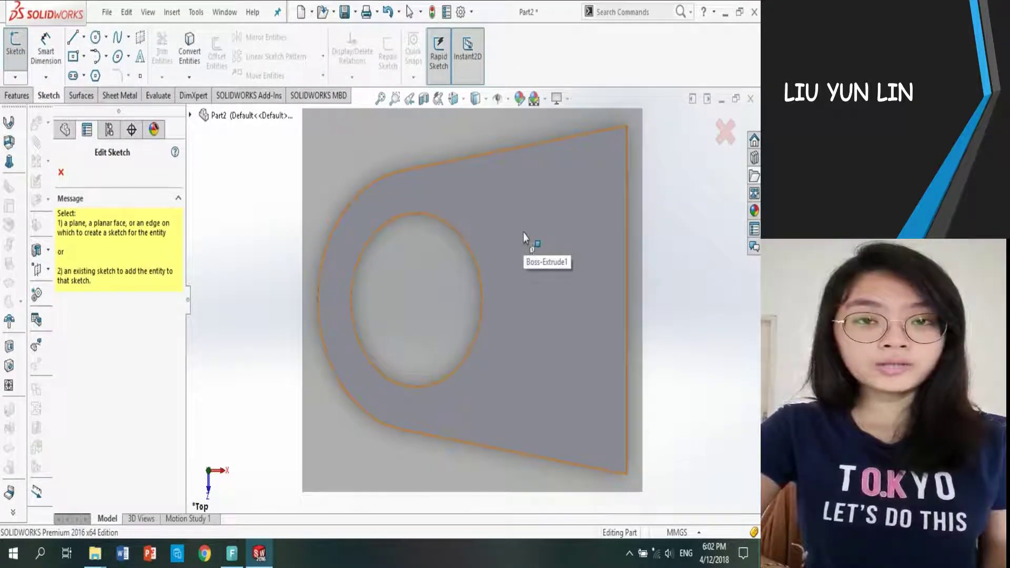
pyautogui.click(524, 237)
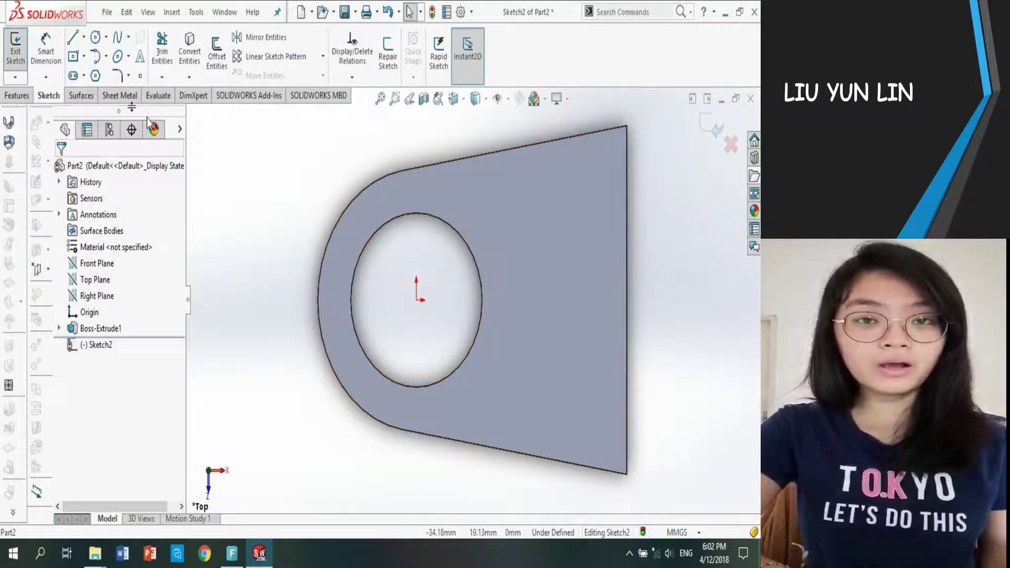
# Draw Ø20 and Ø30 circles centred on the origin.
pyautogui.click(95, 41)
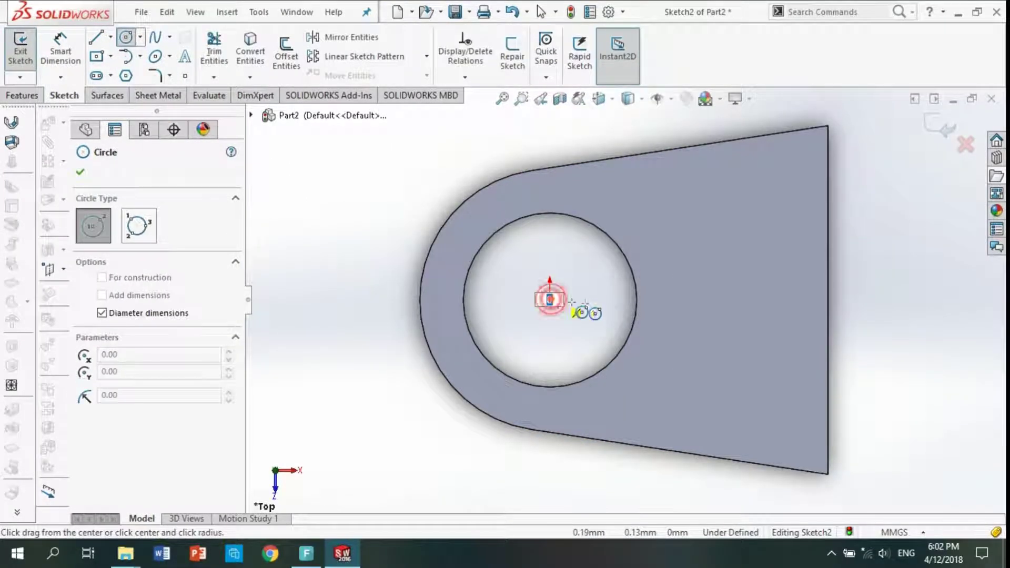
pyautogui.click(550, 300)
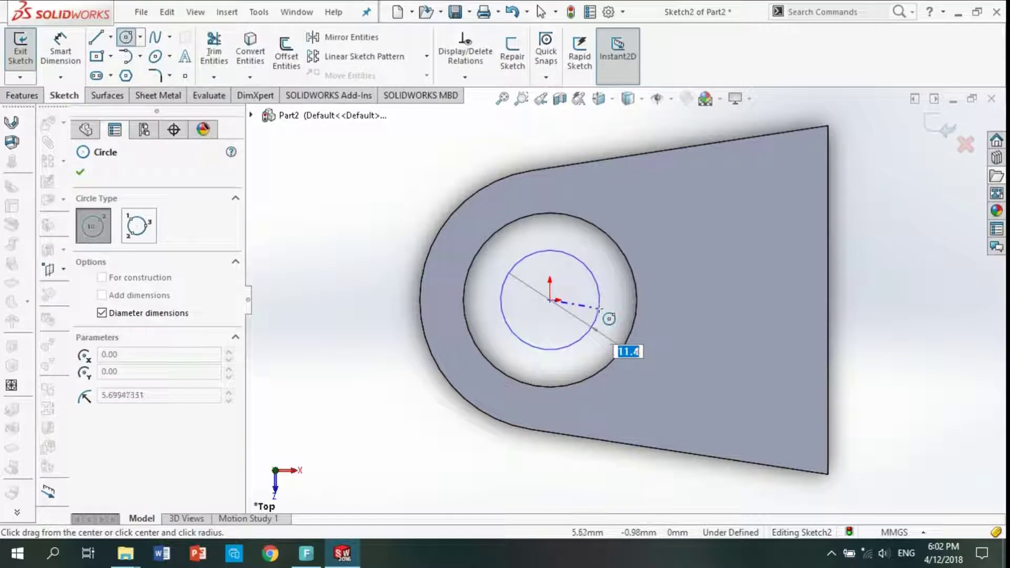
pyautogui.write('20')
pyautogui.press('Return')
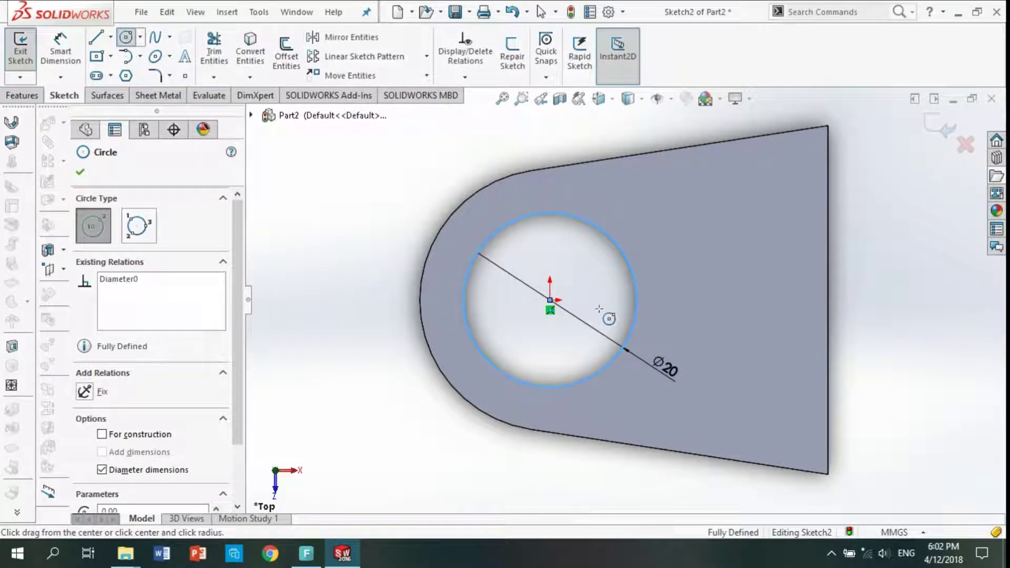
pyautogui.click(550, 300)
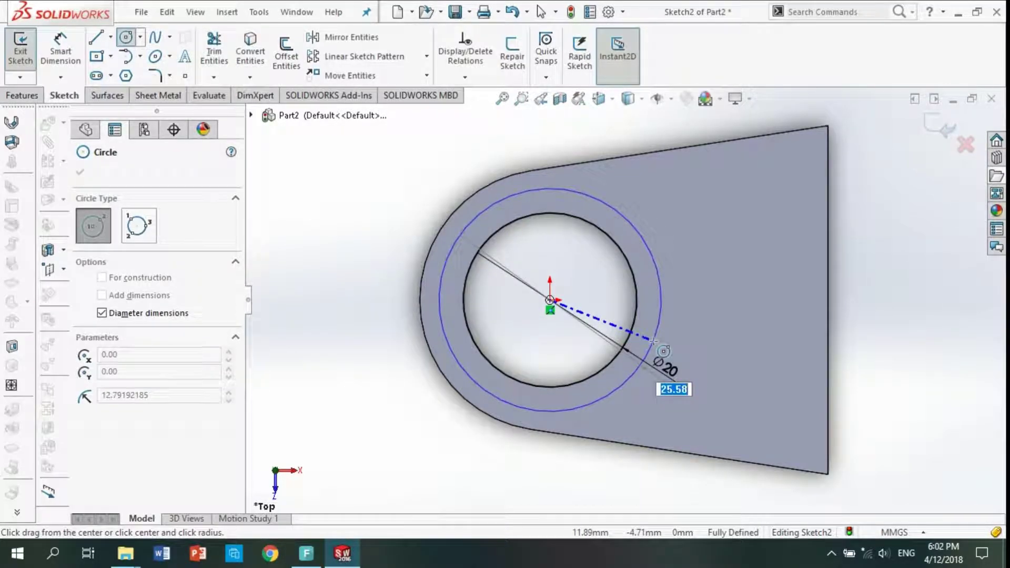
pyautogui.write('30')
pyautogui.press('Return')
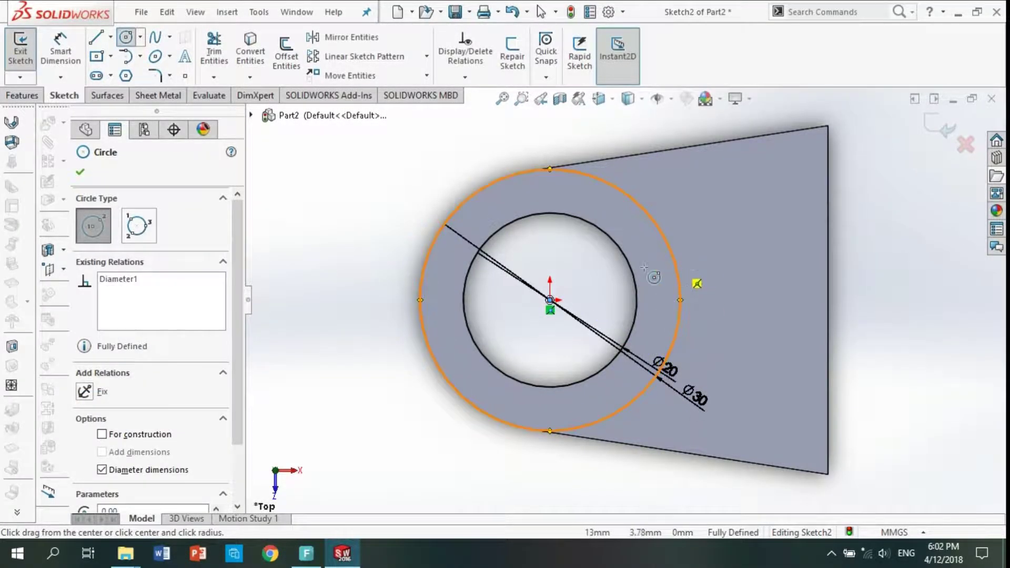
pyautogui.click(37, 99)
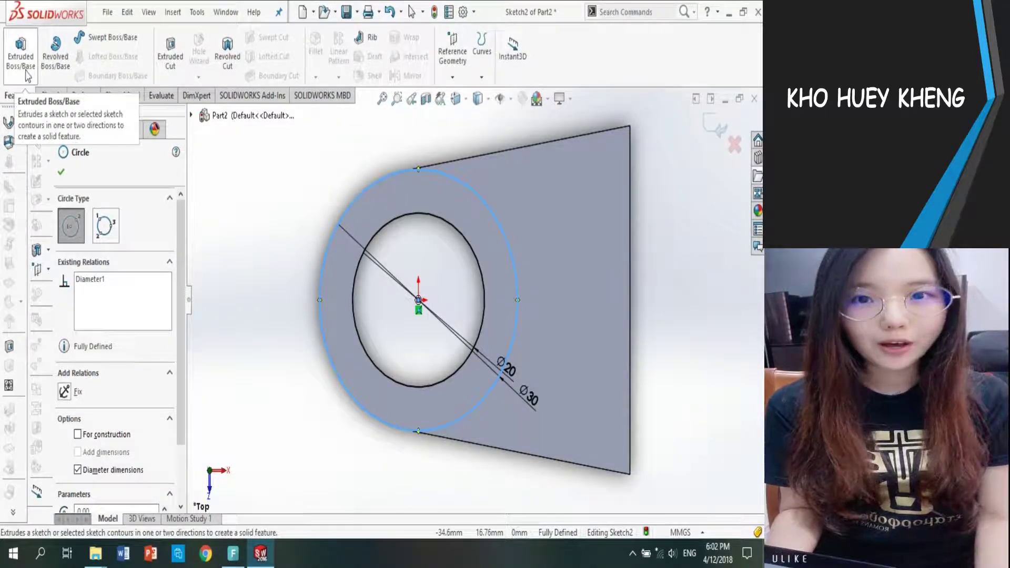
# Extrude the ring sketch as a Blind 10 mm boss.
pyautogui.click(24, 72)
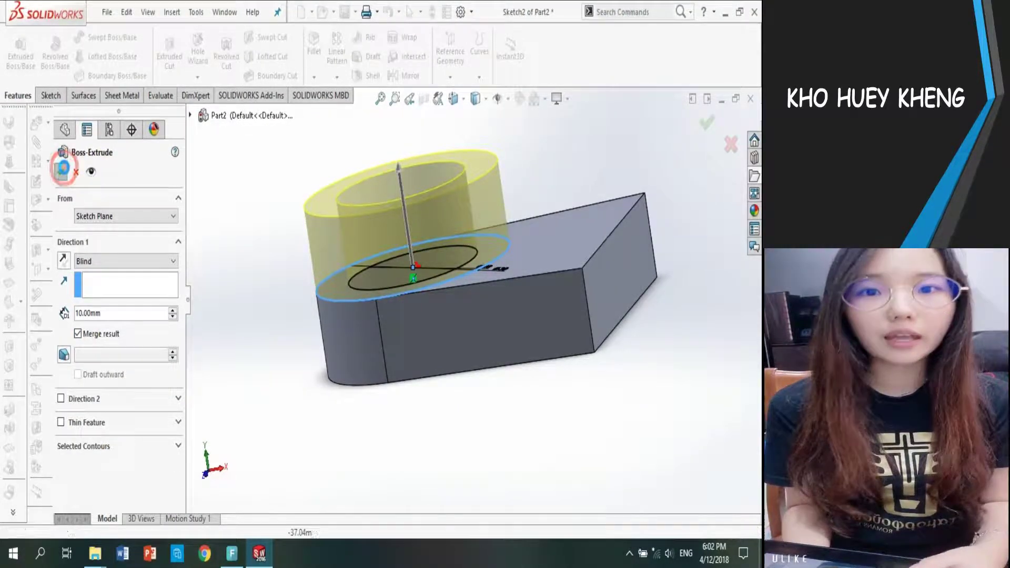
pyautogui.click(62, 172)
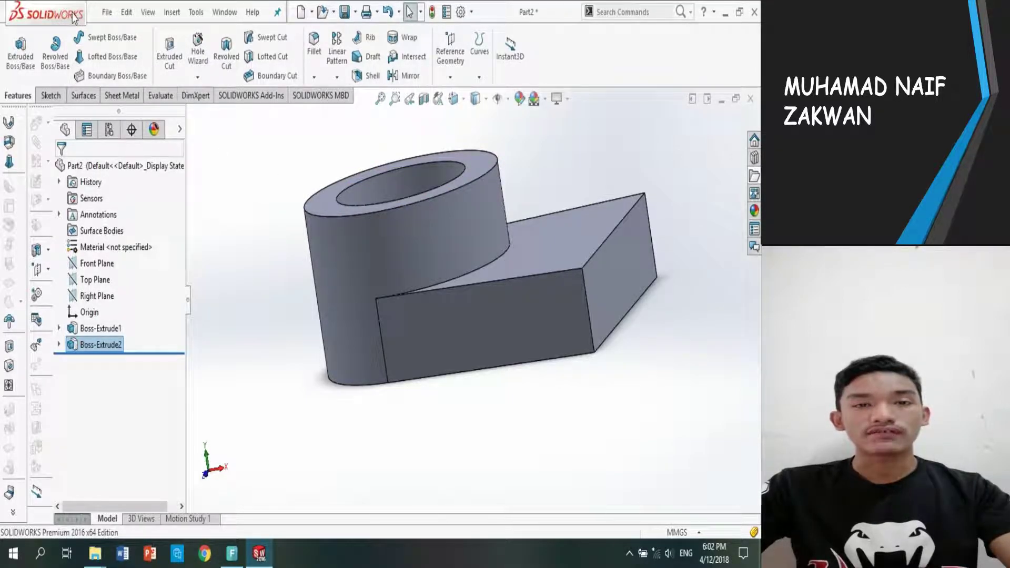
# Start a new reference plane based on the Top Plane.
pyautogui.click(171, 12)
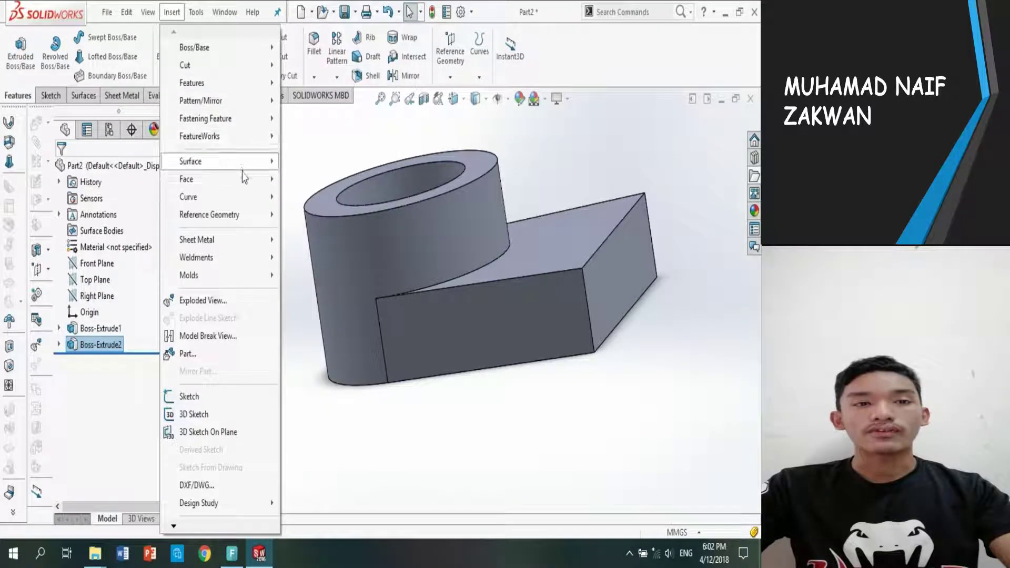
pyautogui.moveTo(244, 181)
pyautogui.moveTo(255, 220)
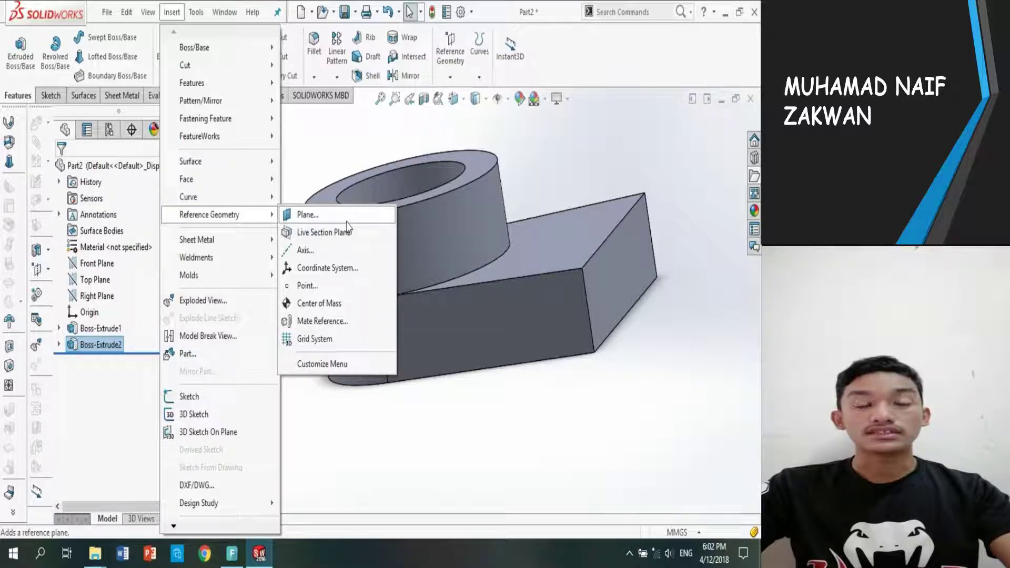
pyautogui.click(346, 223)
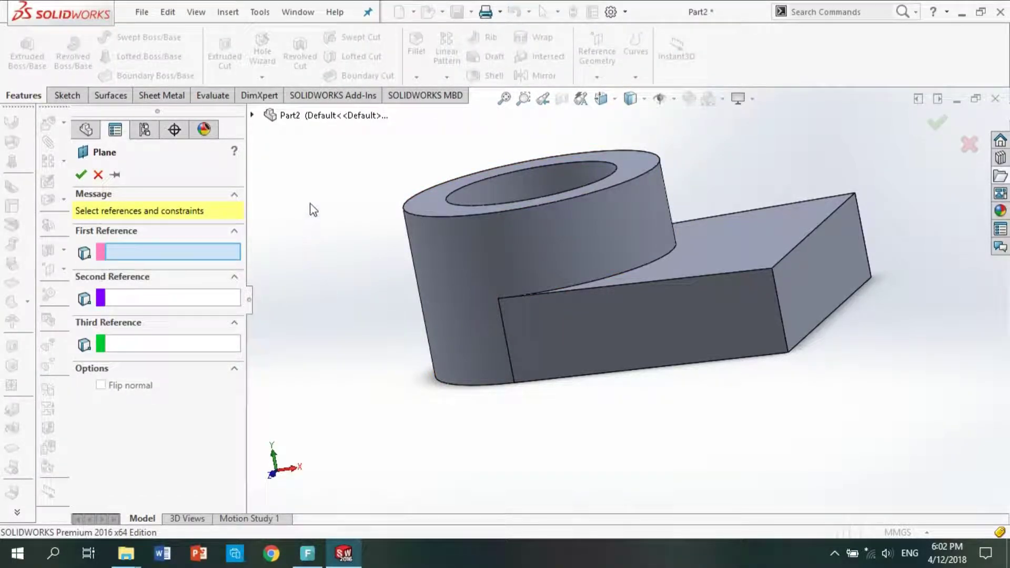
pyautogui.click(327, 116)
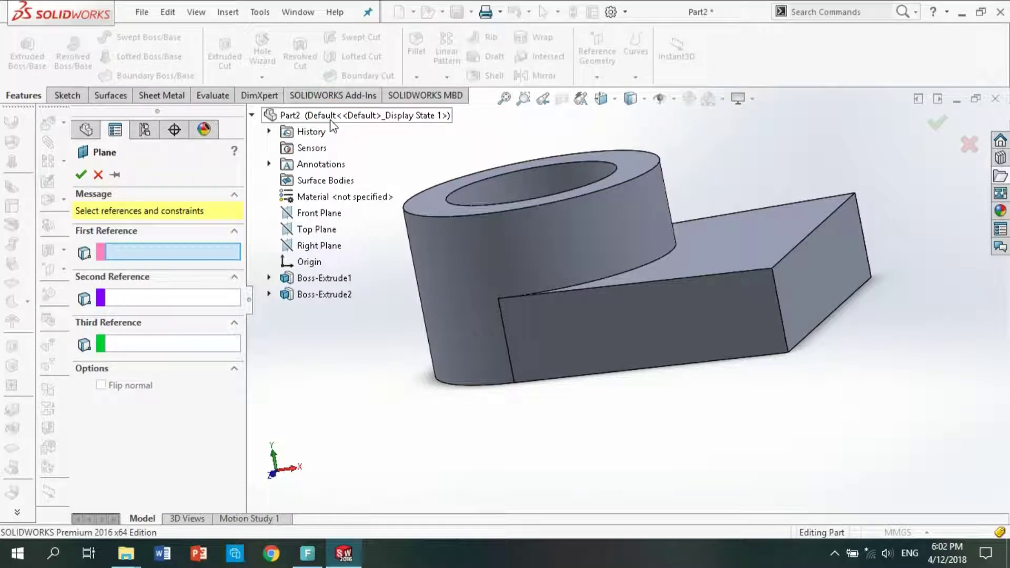
pyautogui.click(327, 230)
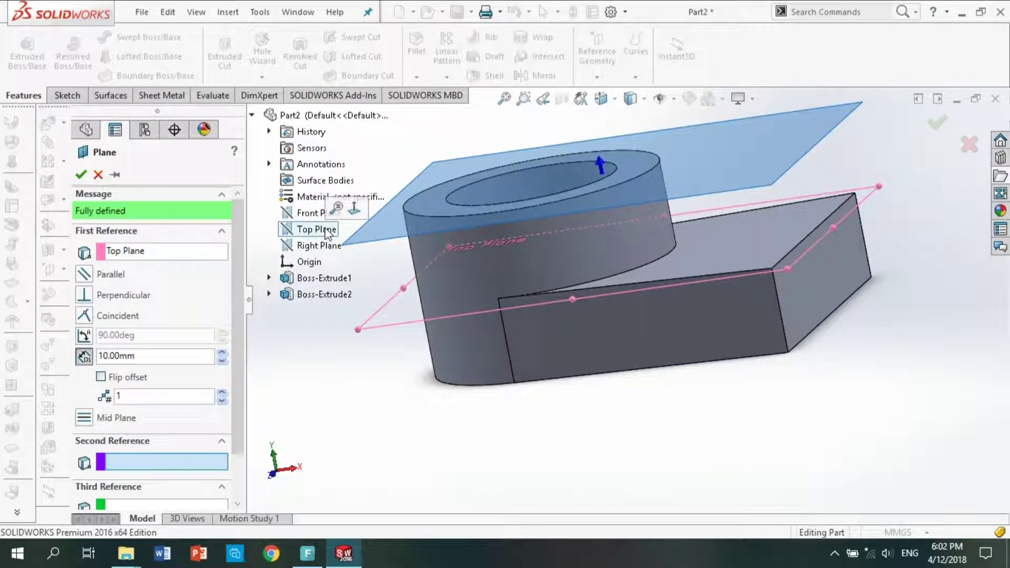
# Set the plane offset to 32 mm, flipped below the model, and accept Plane1.
pyautogui.click(162, 356)
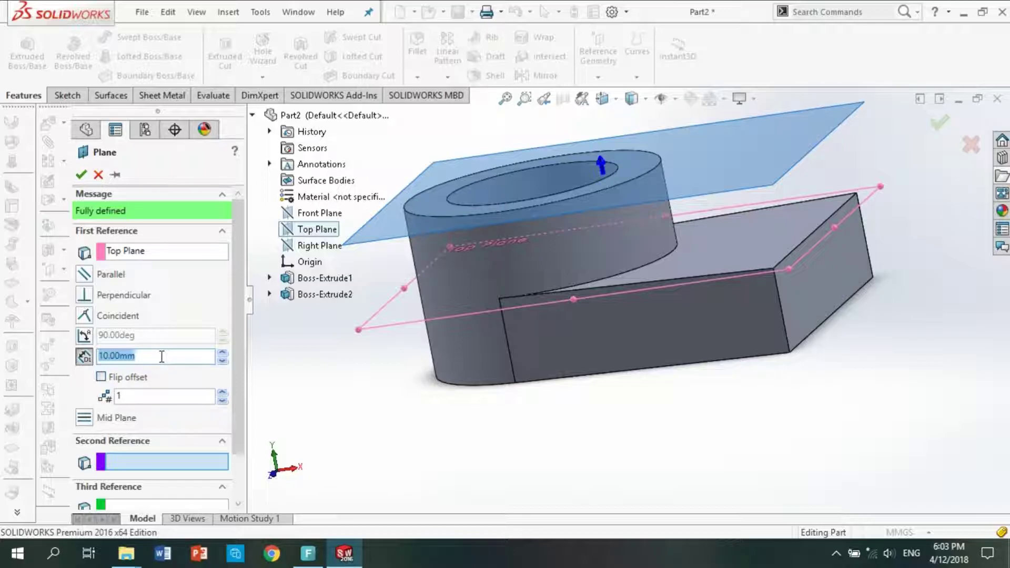
pyautogui.write('32')
pyautogui.press('Return')
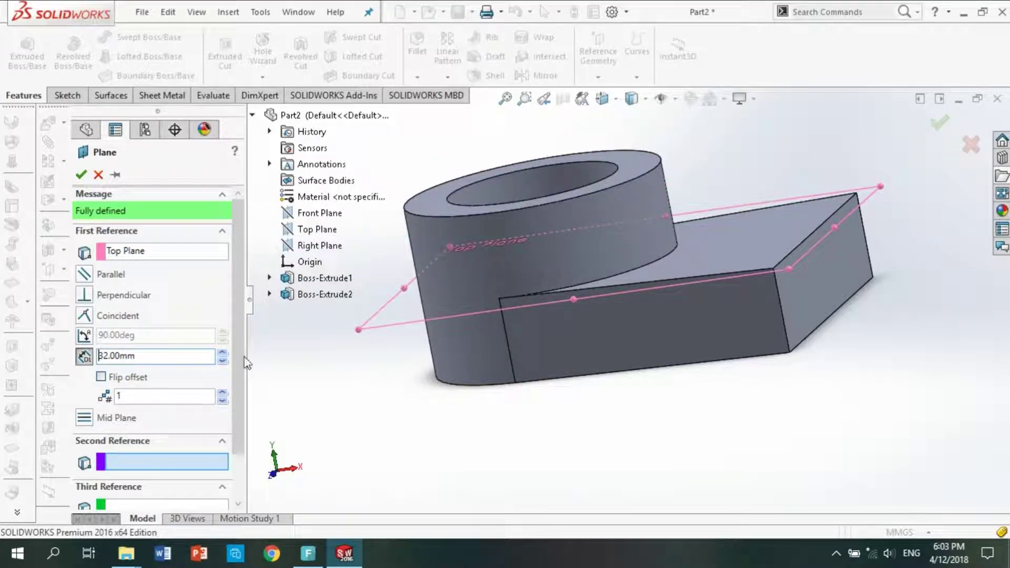
pyautogui.press('f')
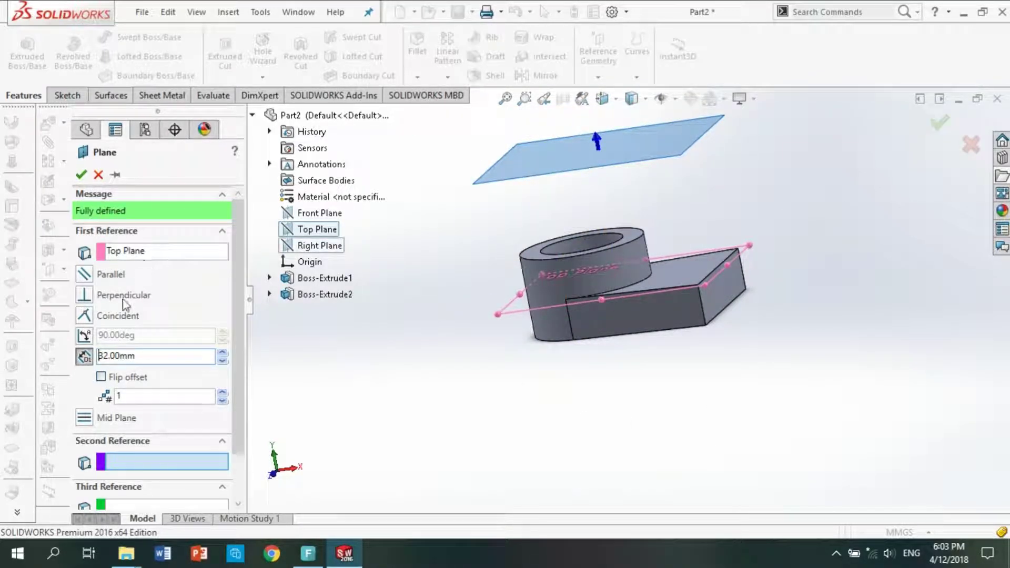
pyautogui.moveTo(236, 332); pyautogui.dragTo(469, 213)
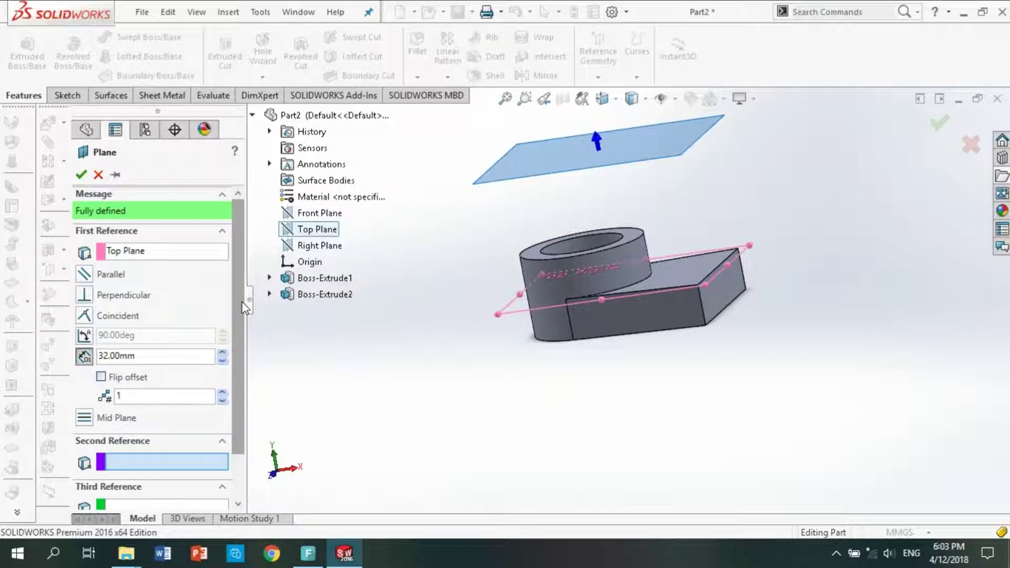
pyautogui.click(100, 378)
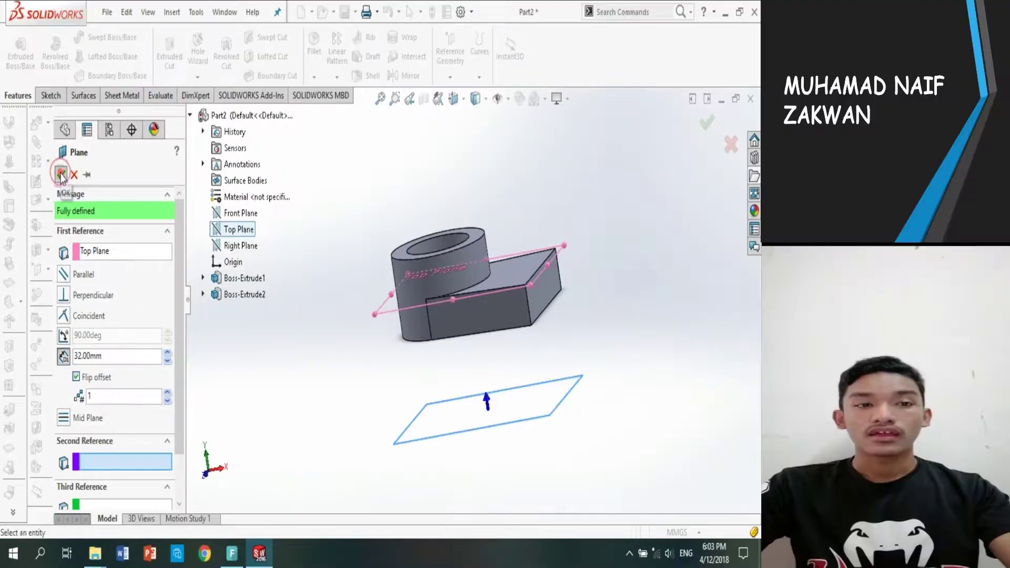
pyautogui.click(82, 176)
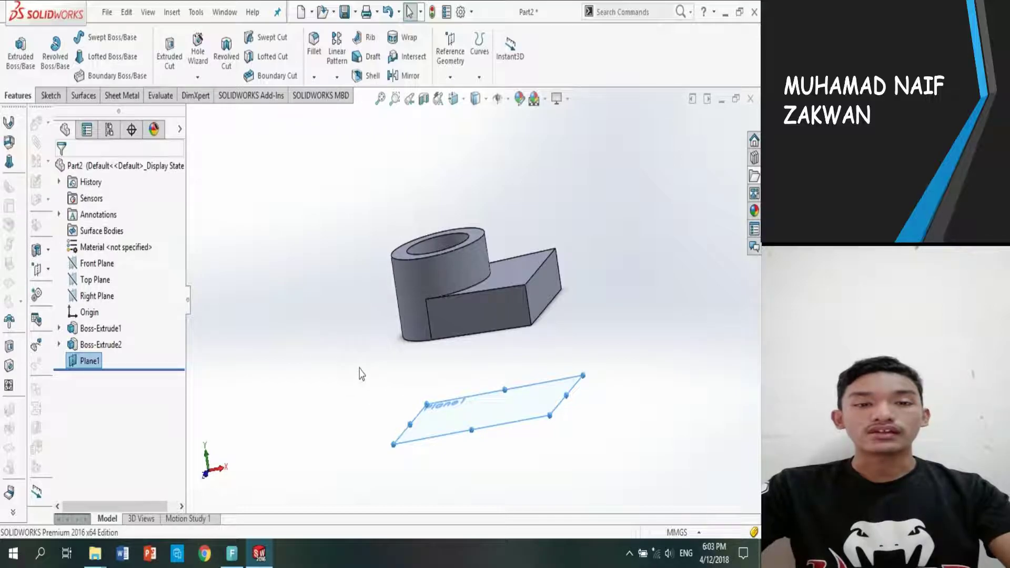
# Start Sketch3 on Plane1 and convert Sketch1's bracket profile into it.
pyautogui.moveTo(361, 372); pyautogui.dragTo(374, 400, button='middle')
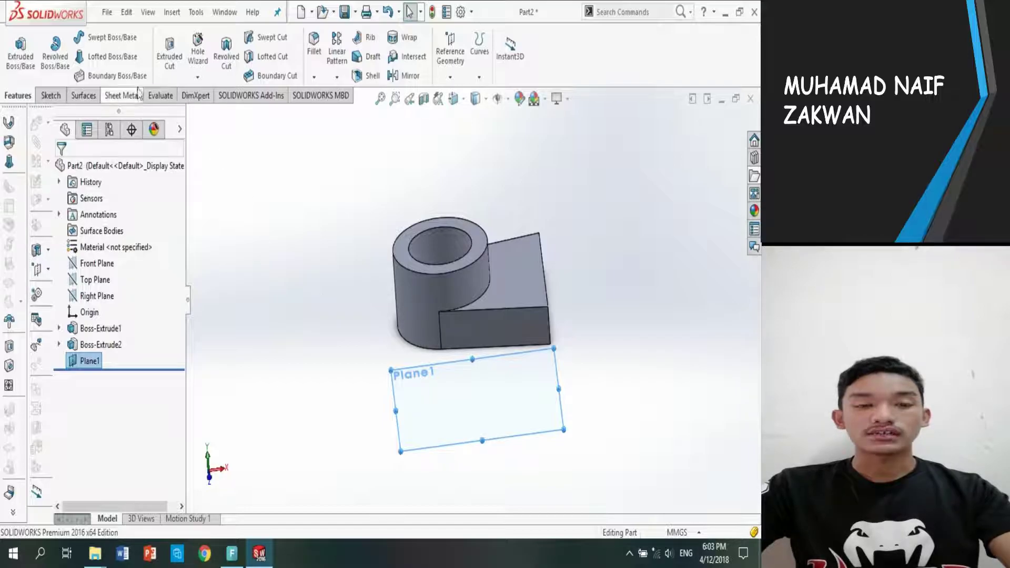
pyautogui.click(50, 96)
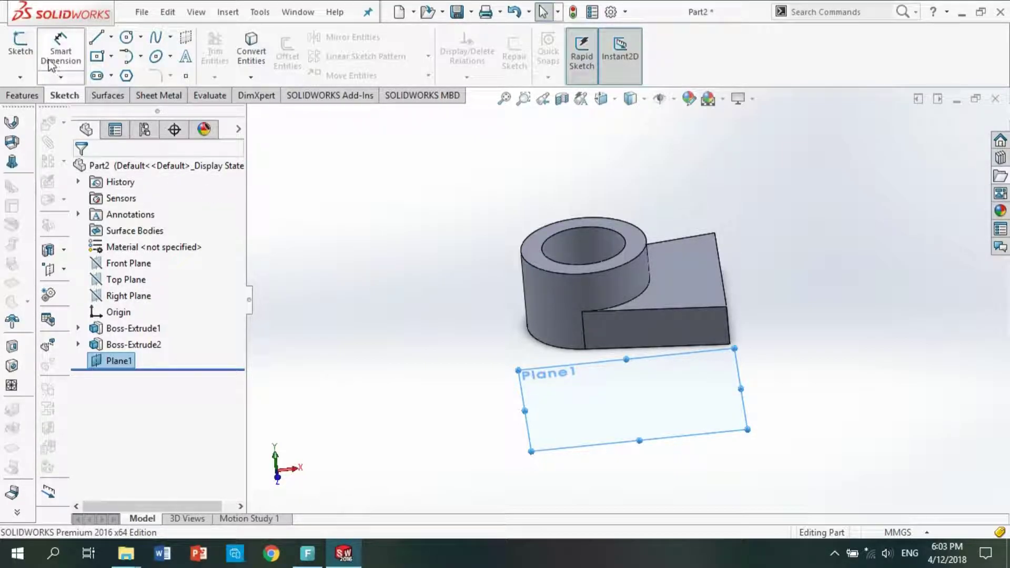
pyautogui.click(22, 57)
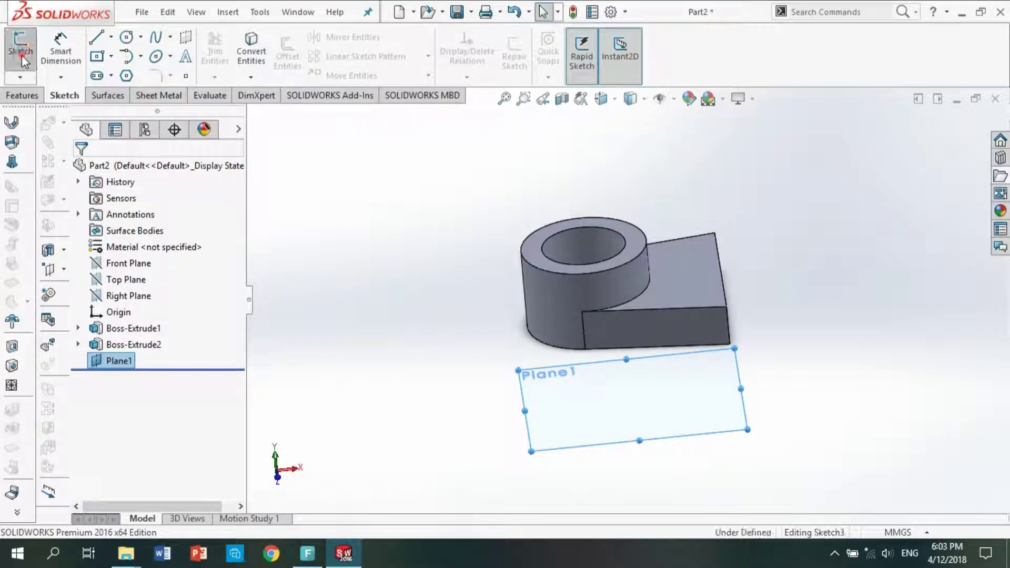
pyautogui.click(654, 401)
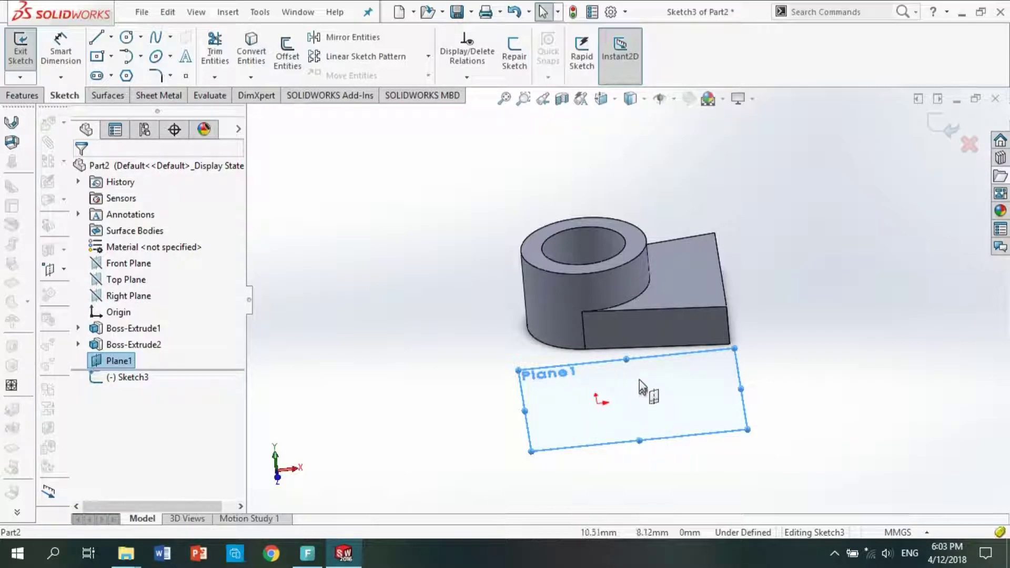
pyautogui.click(255, 61)
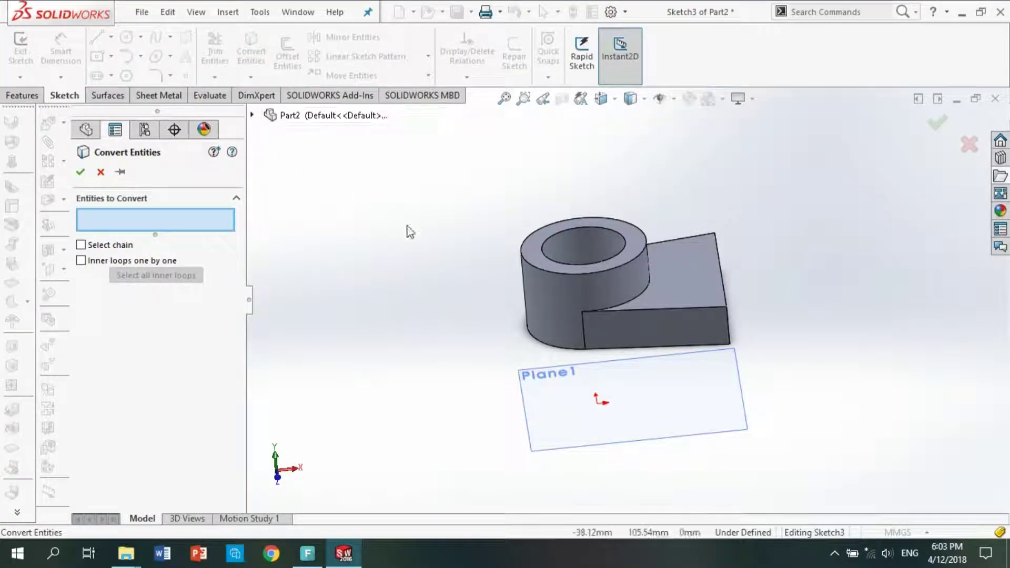
pyautogui.click(325, 121)
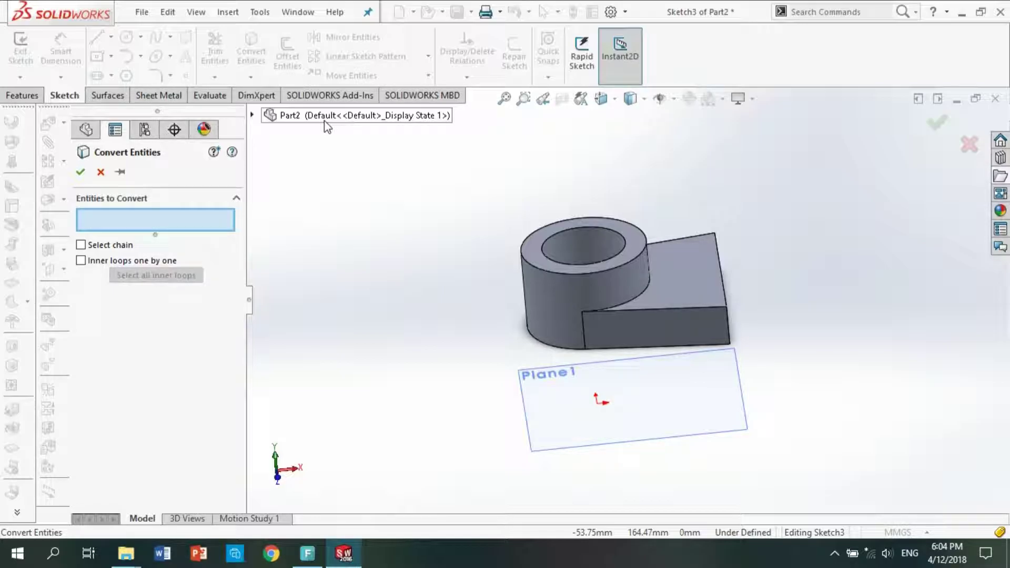
pyautogui.click(333, 117)
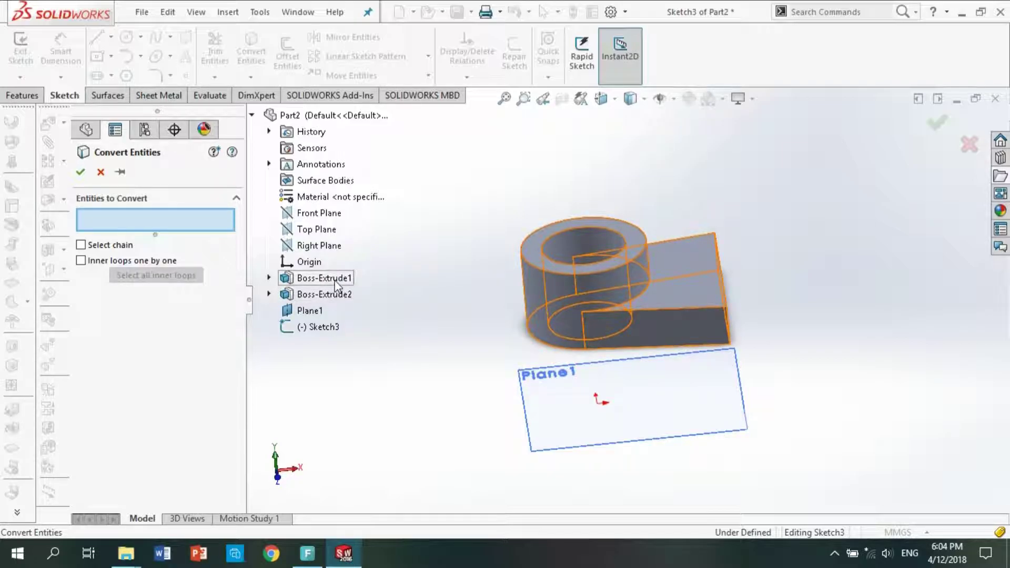
pyautogui.click(336, 279)
pyautogui.click(330, 295)
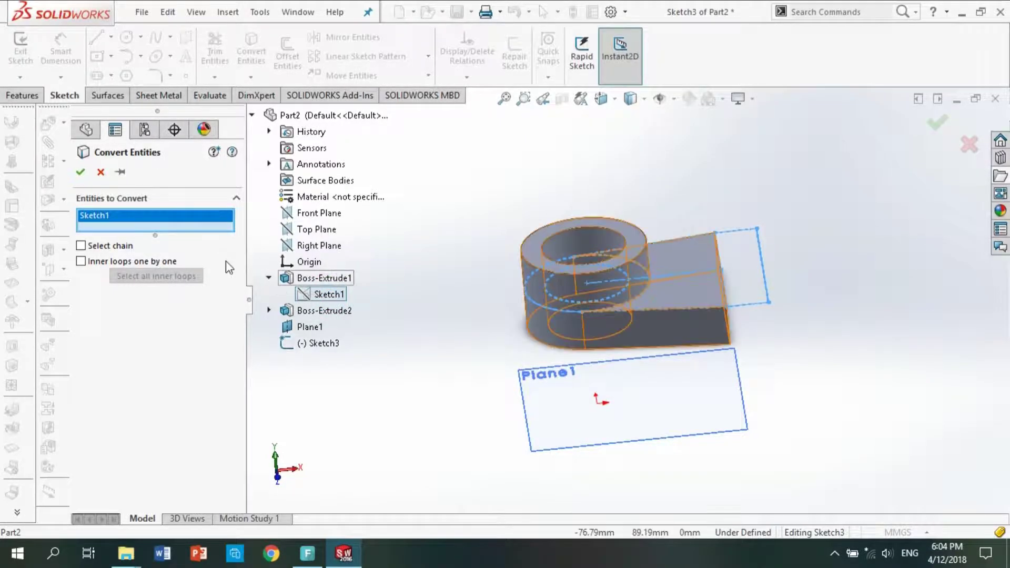
pyautogui.click(88, 171)
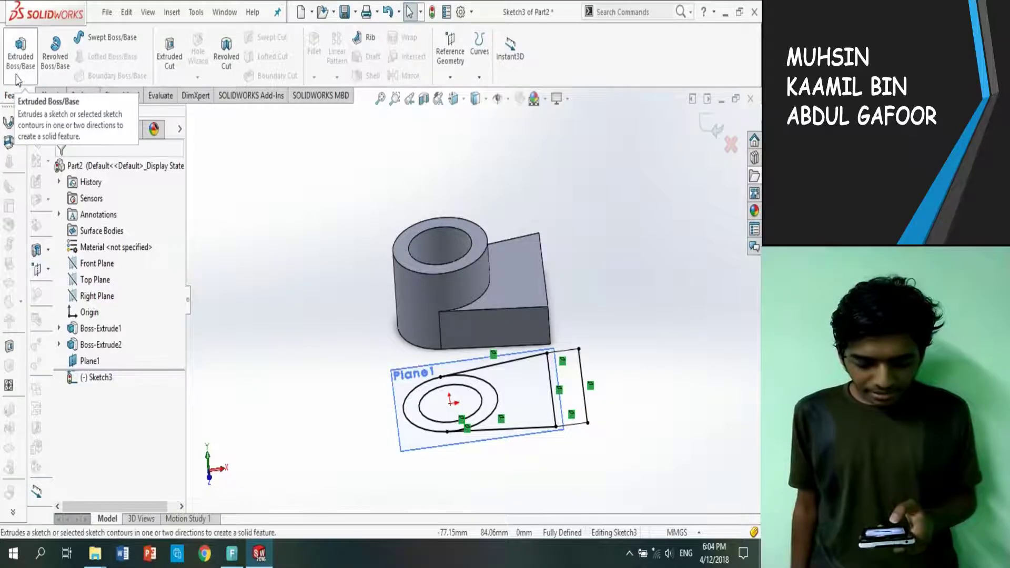
# Extrude the right-hand rectangular region of Sketch3 32 mm into a tall block.
pyautogui.click(15, 70)
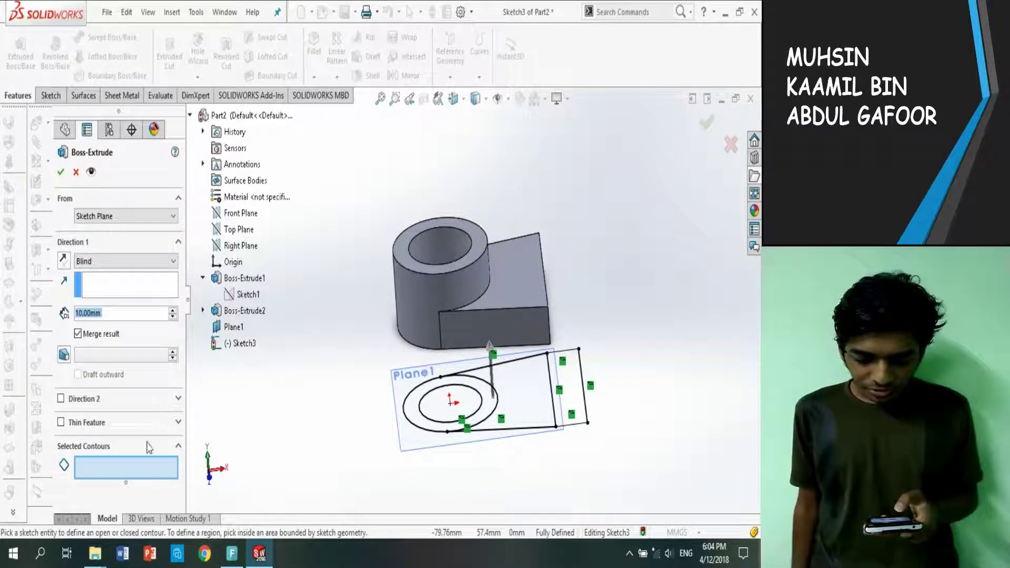
pyautogui.click(146, 471)
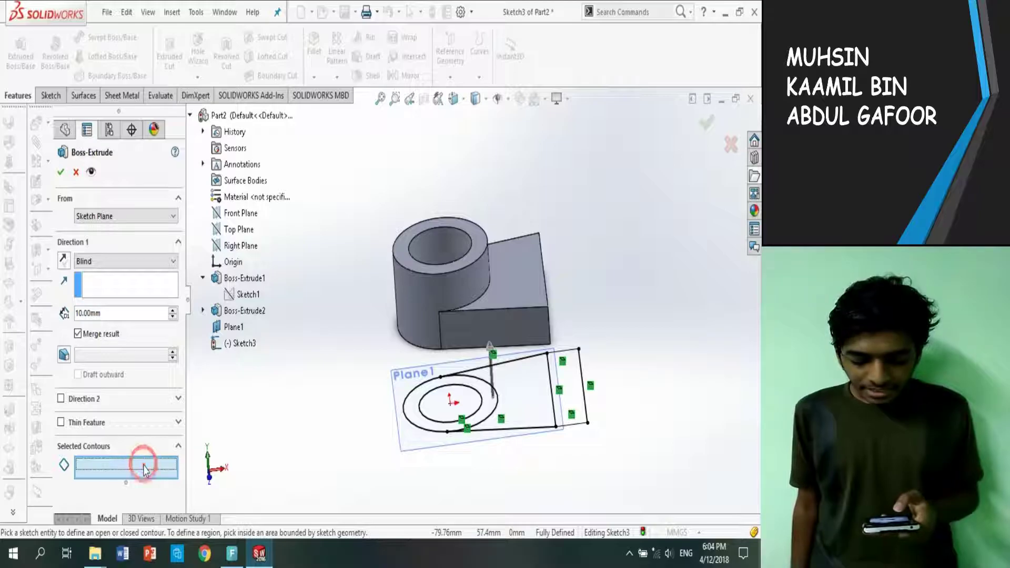
pyautogui.click(575, 394)
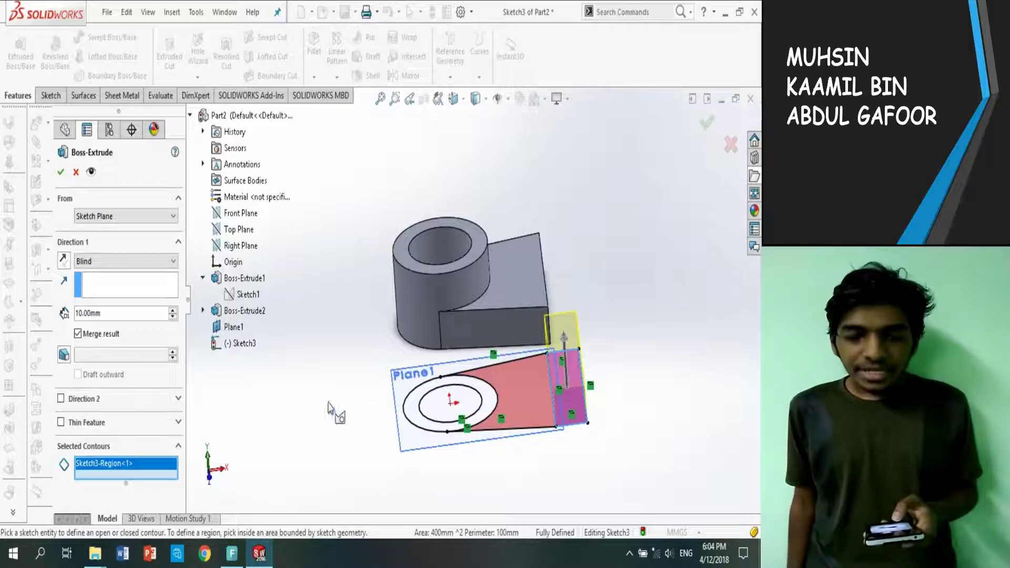
pyautogui.doubleClick(114, 313)
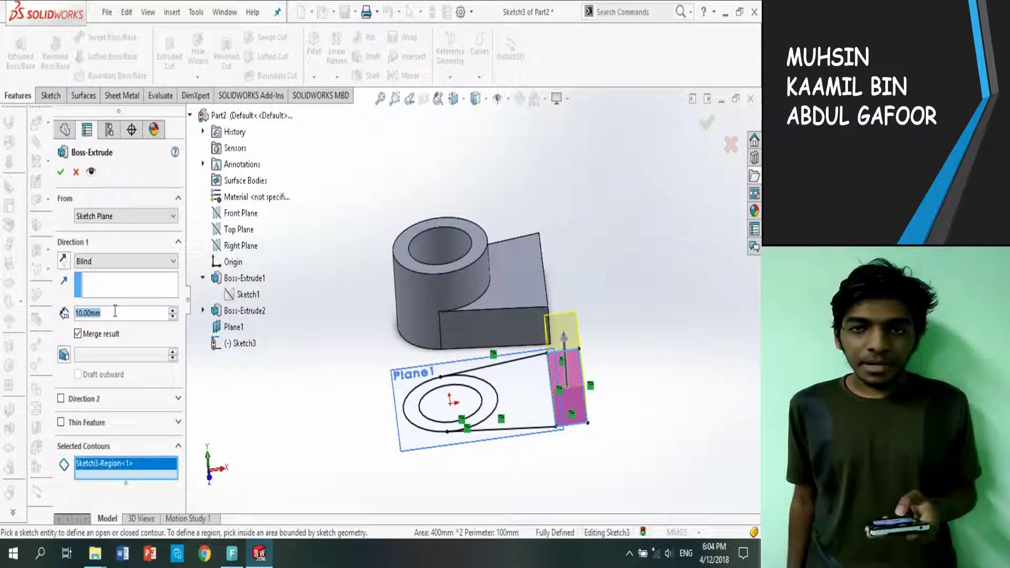
pyautogui.write('32')
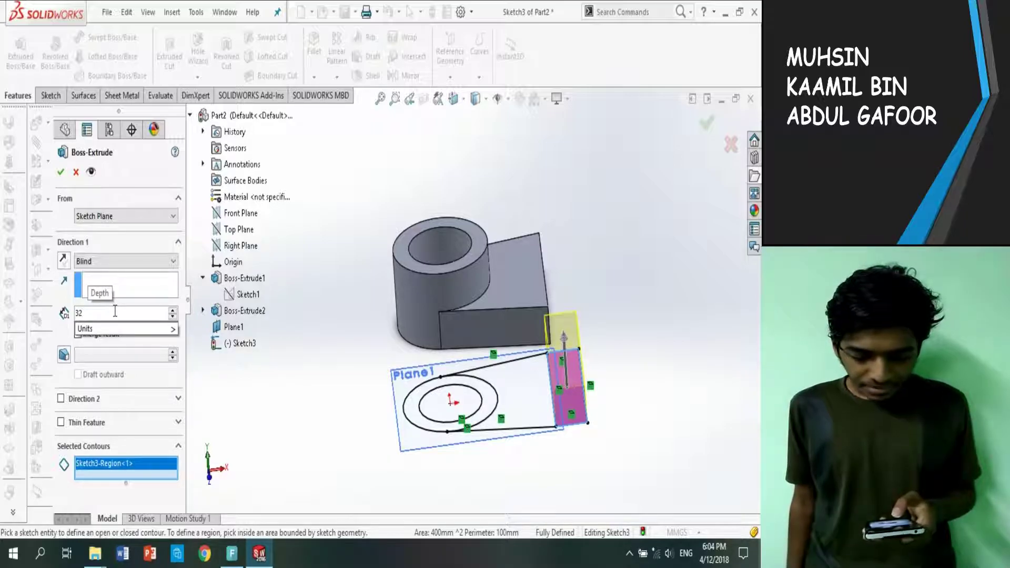
pyautogui.press('Return')
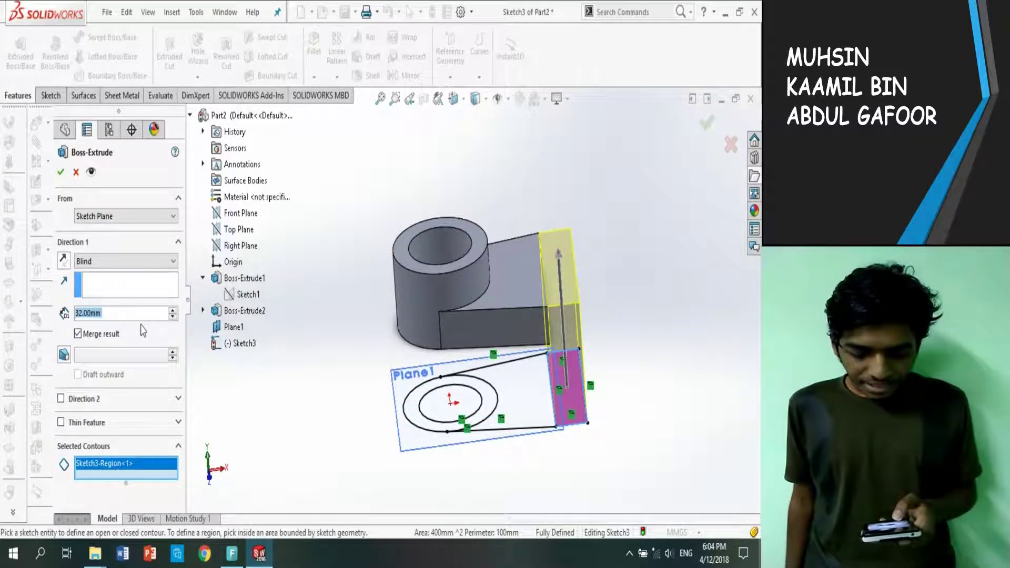
pyautogui.click(60, 172)
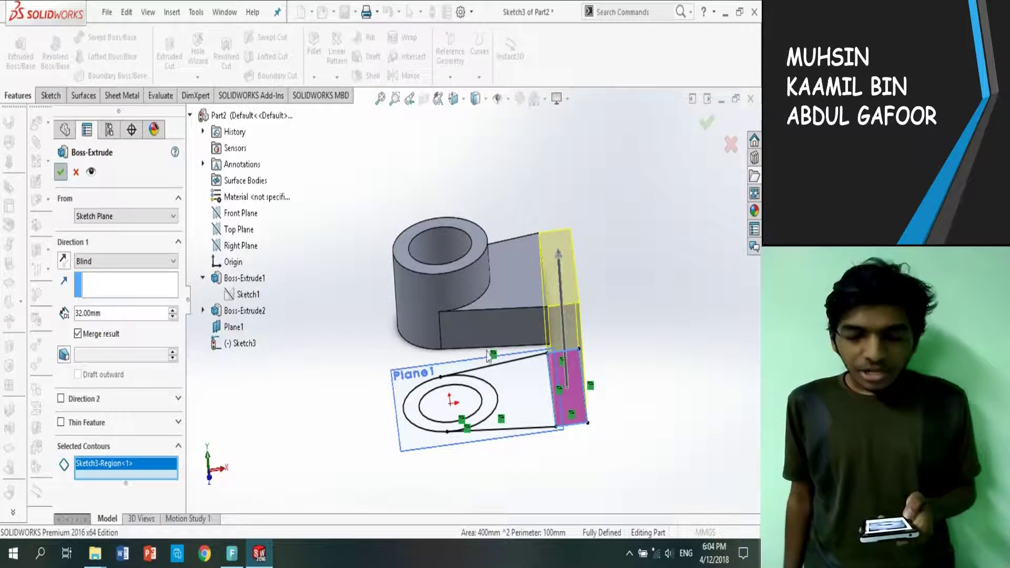
pyautogui.moveTo(668, 377); pyautogui.dragTo(631, 433, button='middle')
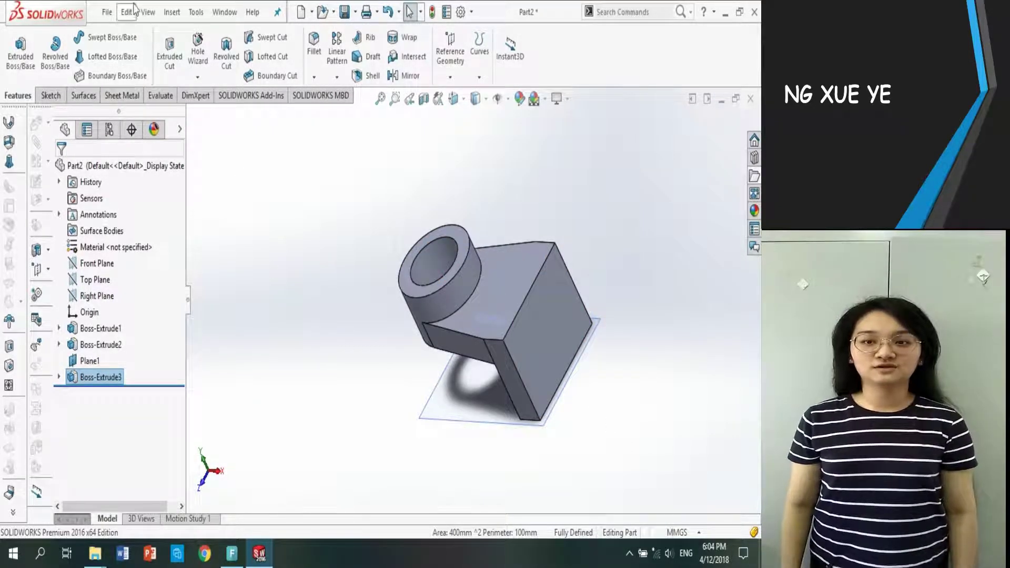
# Create a reference plane offset 8 mm from Plane1, flipped to its other side.
pyautogui.click(173, 12)
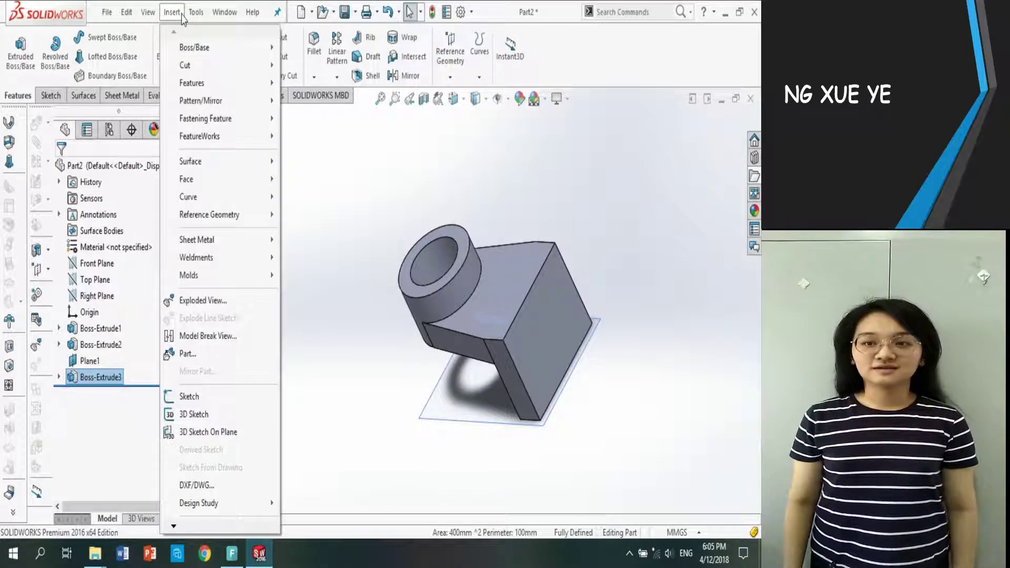
pyautogui.moveTo(226, 217)
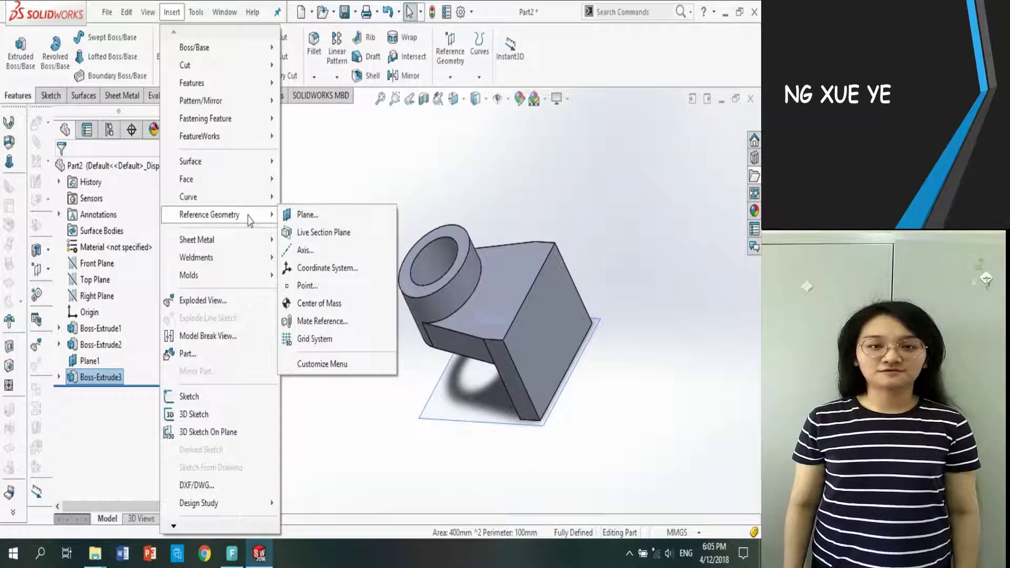
pyautogui.click(336, 220)
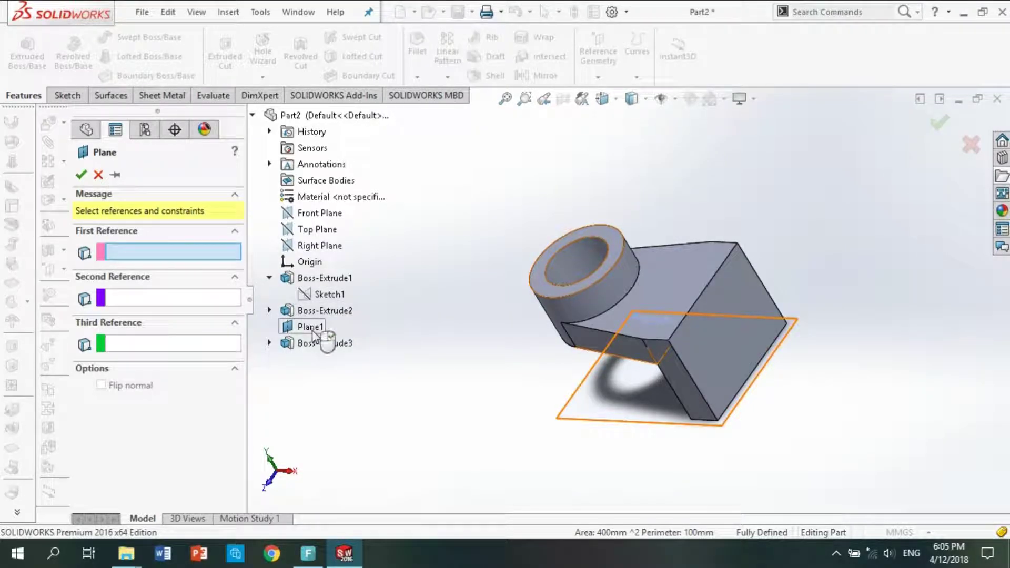
pyautogui.click(311, 328)
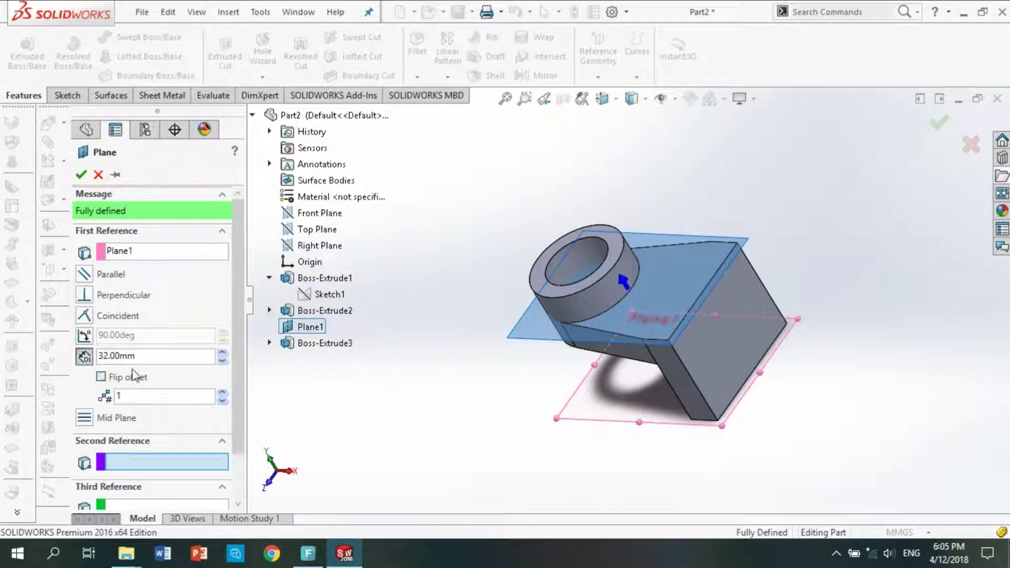
pyautogui.doubleClick(134, 356)
pyautogui.write('8')
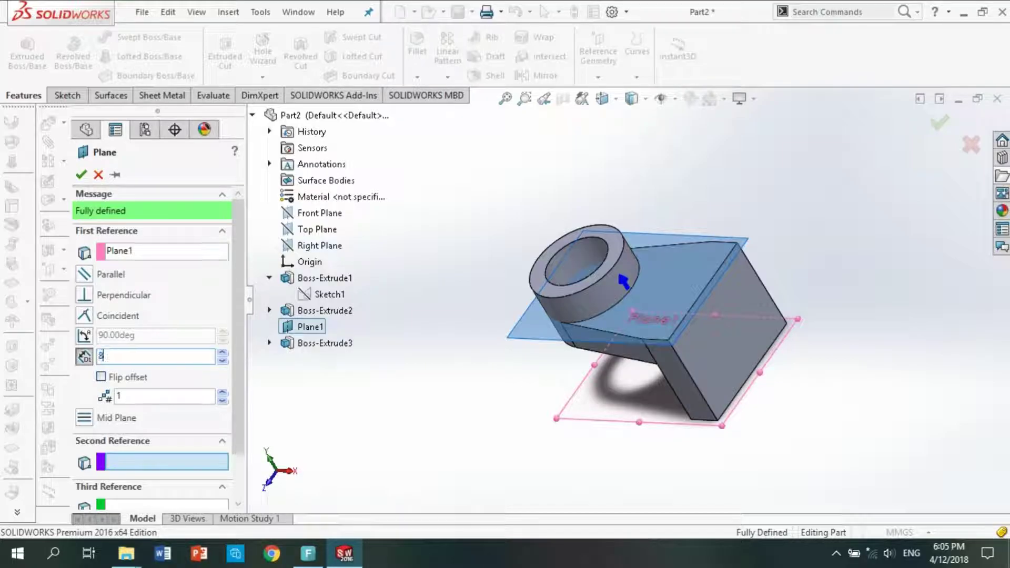
pyautogui.press('Return')
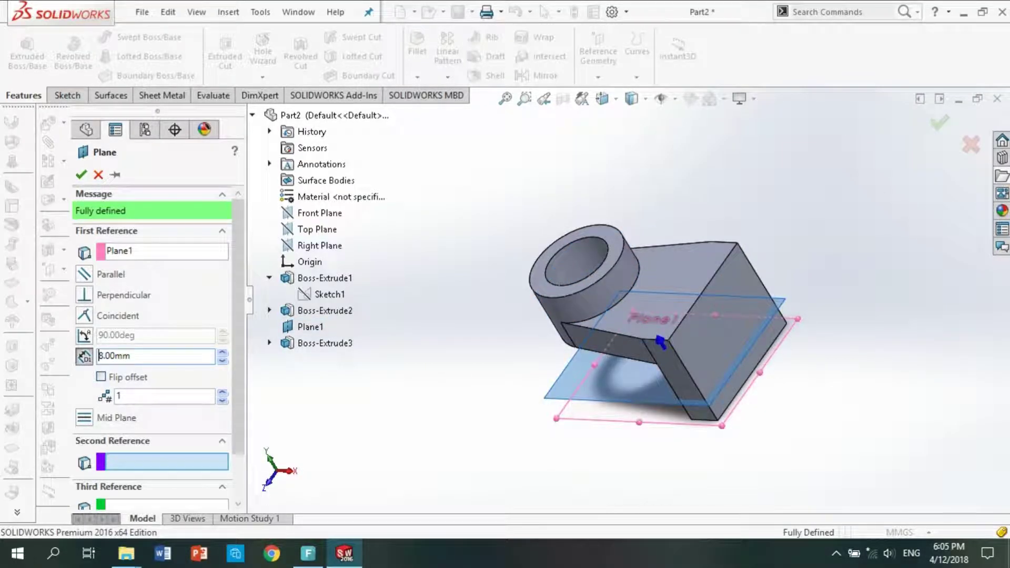
pyautogui.click(100, 377)
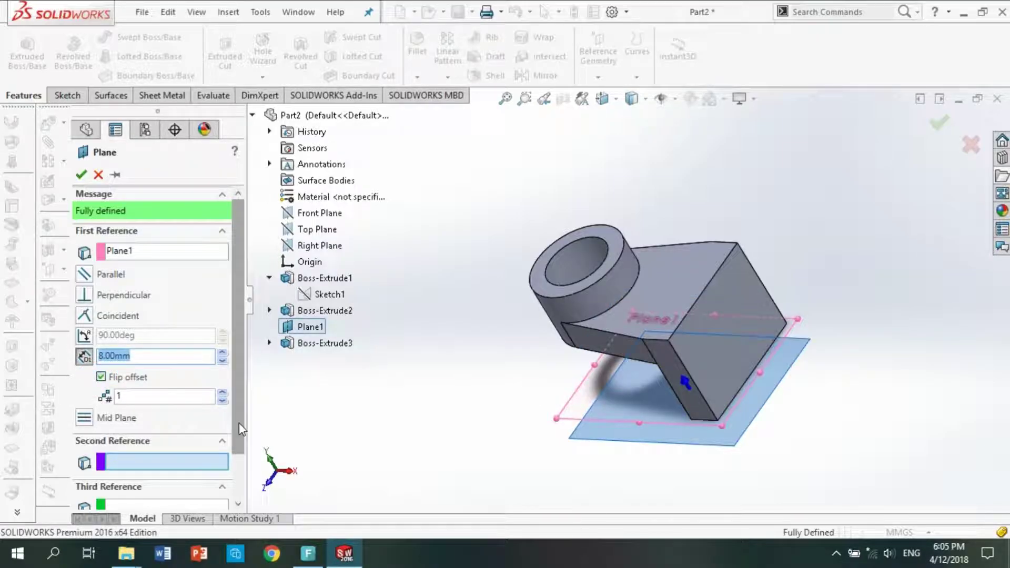
pyautogui.click(83, 176)
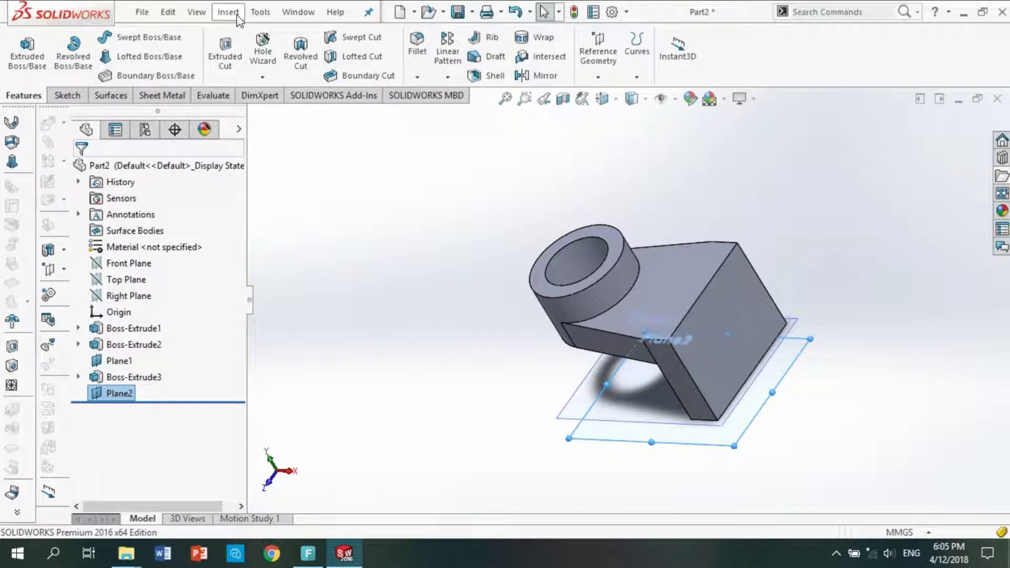
# Start a sketch on Plane2 and convert Sketch1's outline into it with Convert Entities.
pyautogui.click(67, 95)
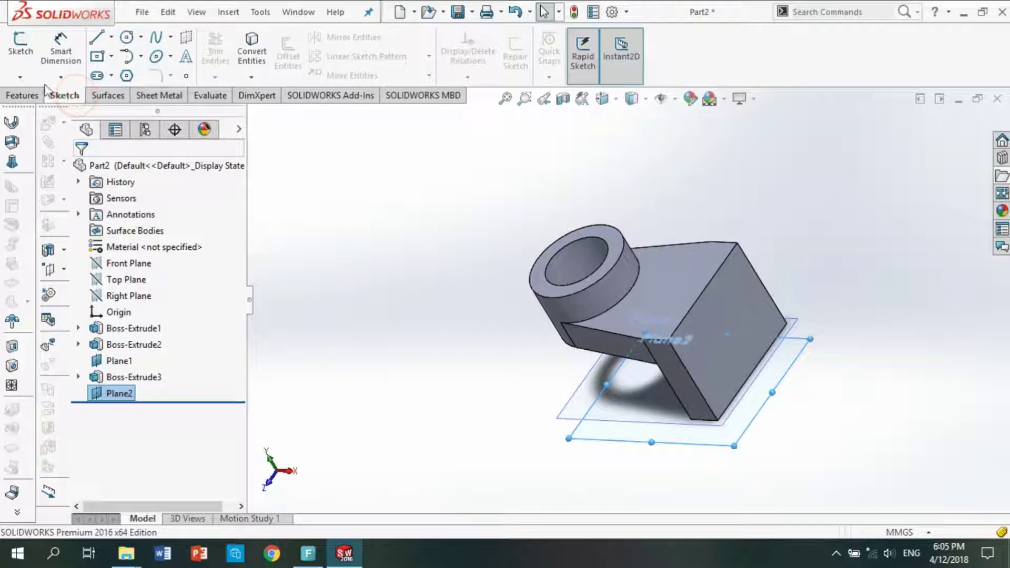
pyautogui.click(20, 44)
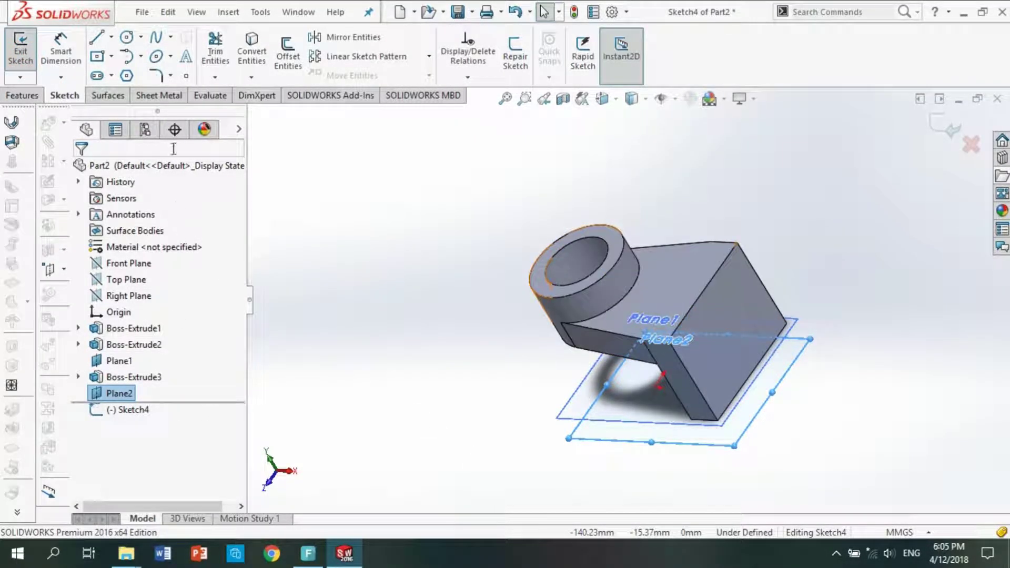
pyautogui.click(253, 62)
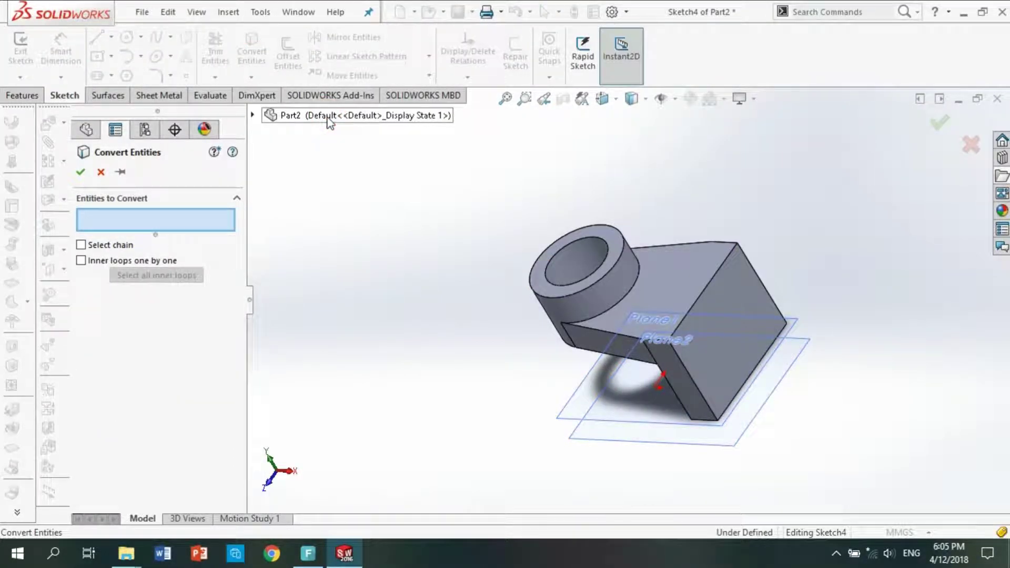
pyautogui.click(328, 115)
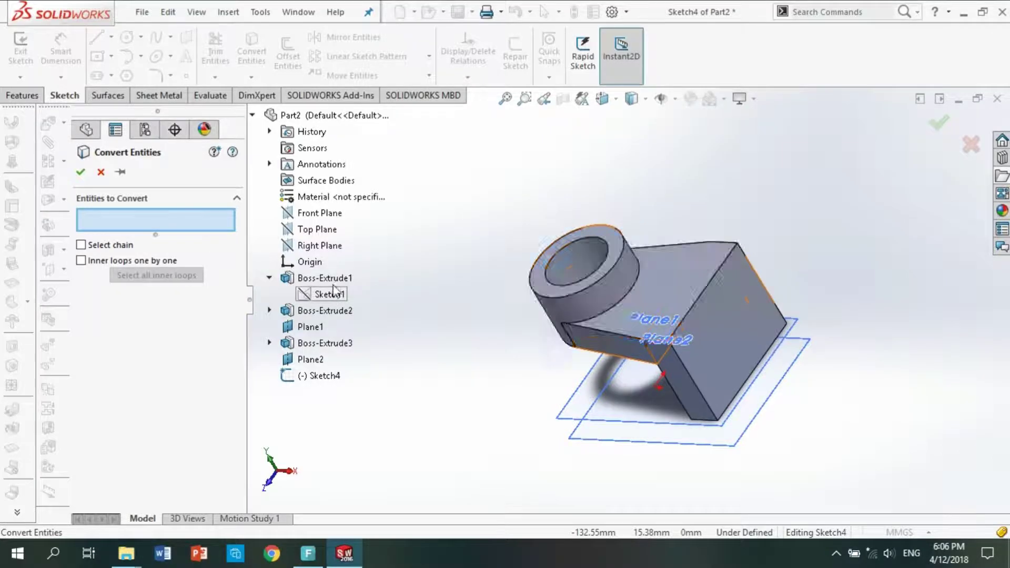
pyautogui.click(332, 294)
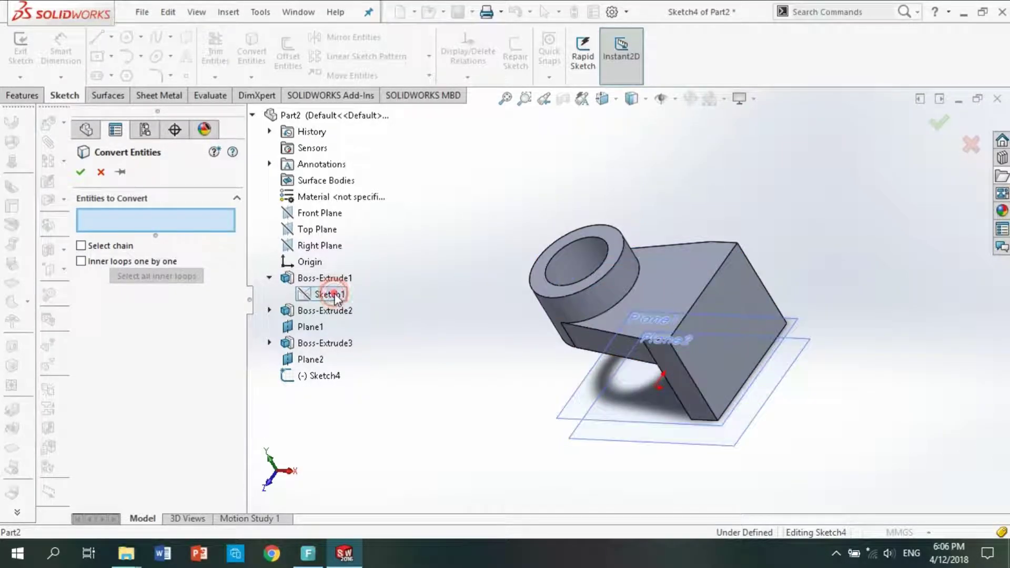
pyautogui.moveTo(406, 362); pyautogui.dragTo(355, 318, button='middle')
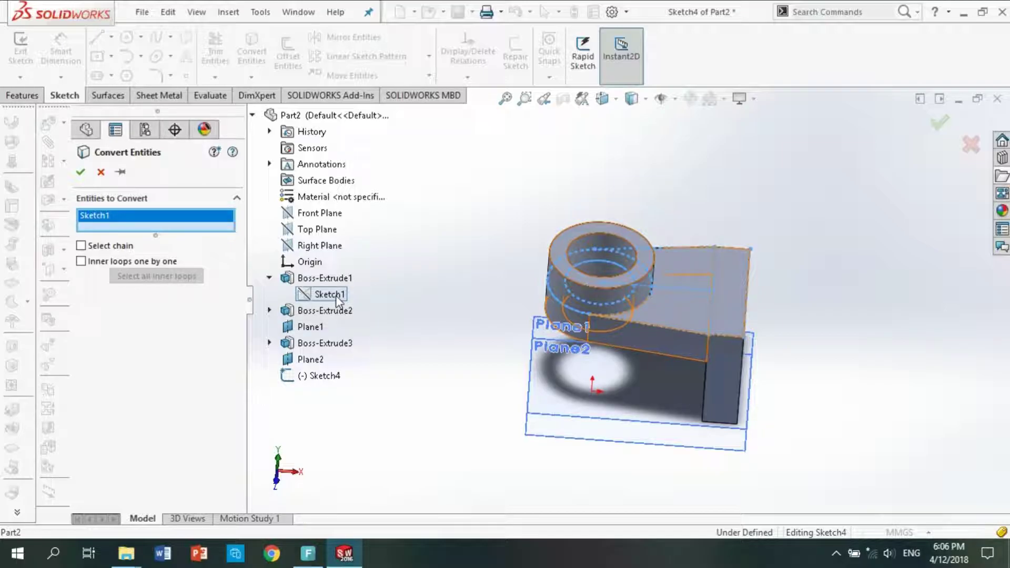
pyautogui.click(335, 296)
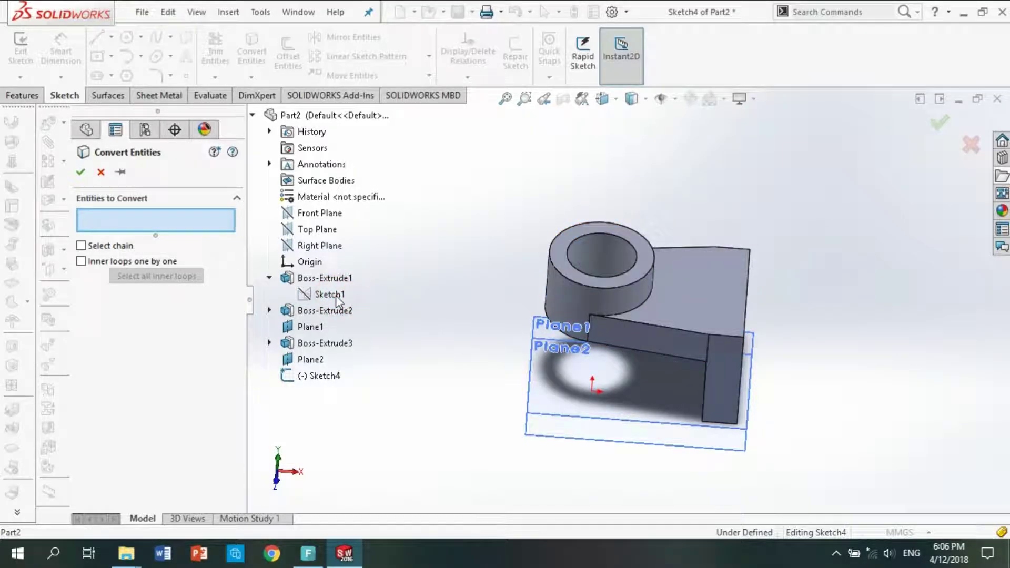
pyautogui.click(168, 227)
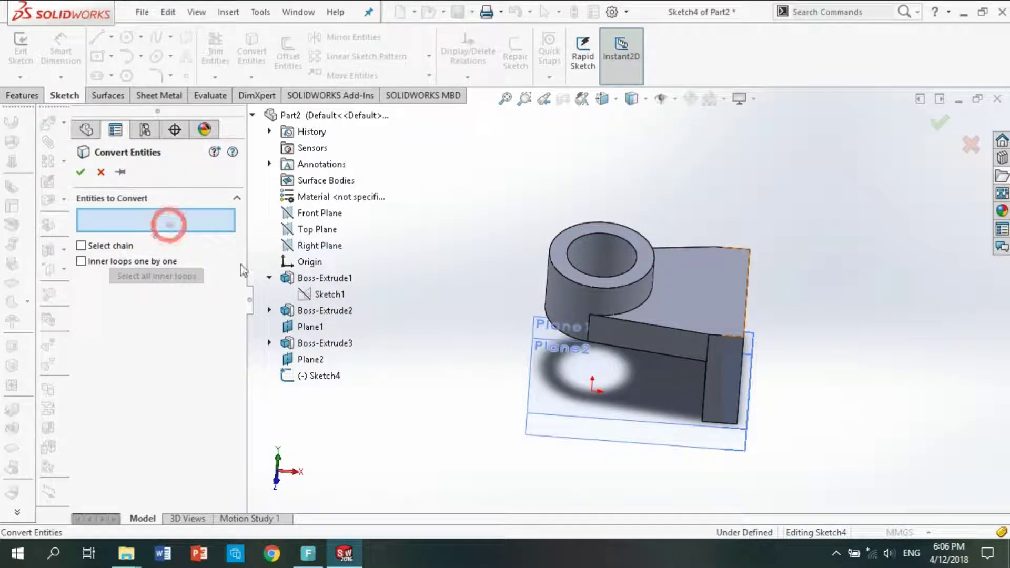
pyautogui.click(316, 296)
pyautogui.click(81, 171)
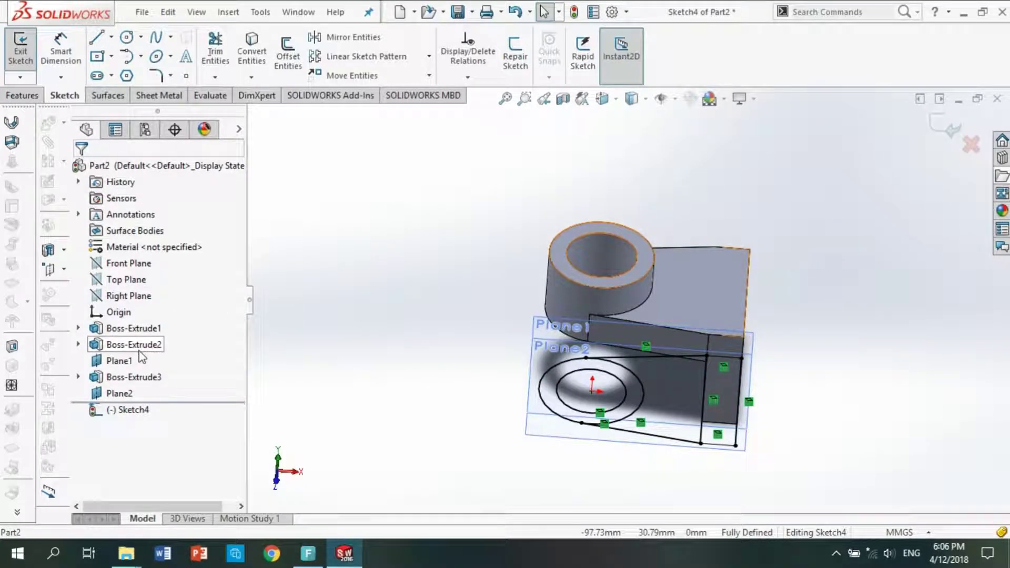
# Hide the Boss-Extrude2 solid and Plane1.
pyautogui.rightClick(124, 345)
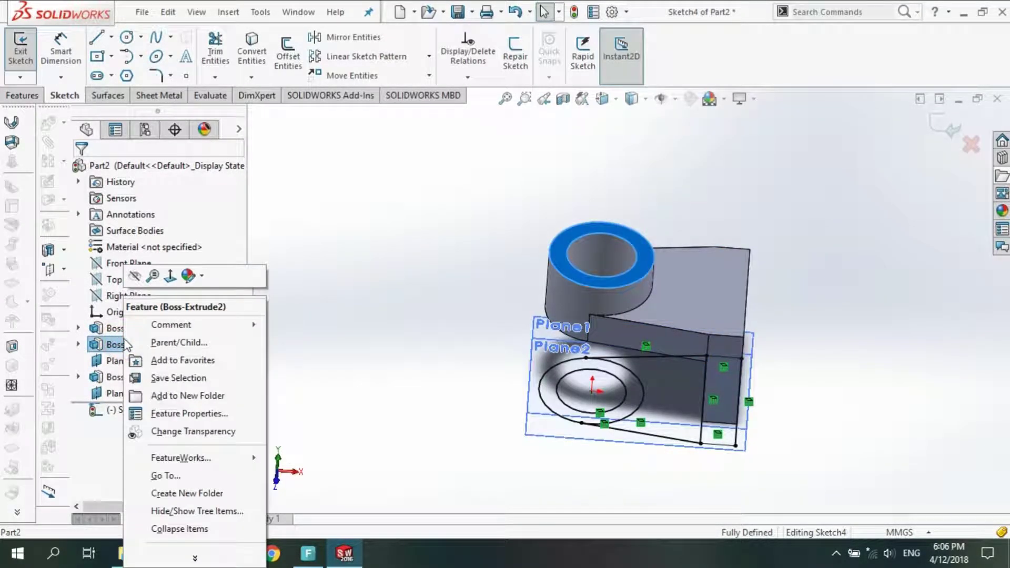
pyautogui.click(137, 280)
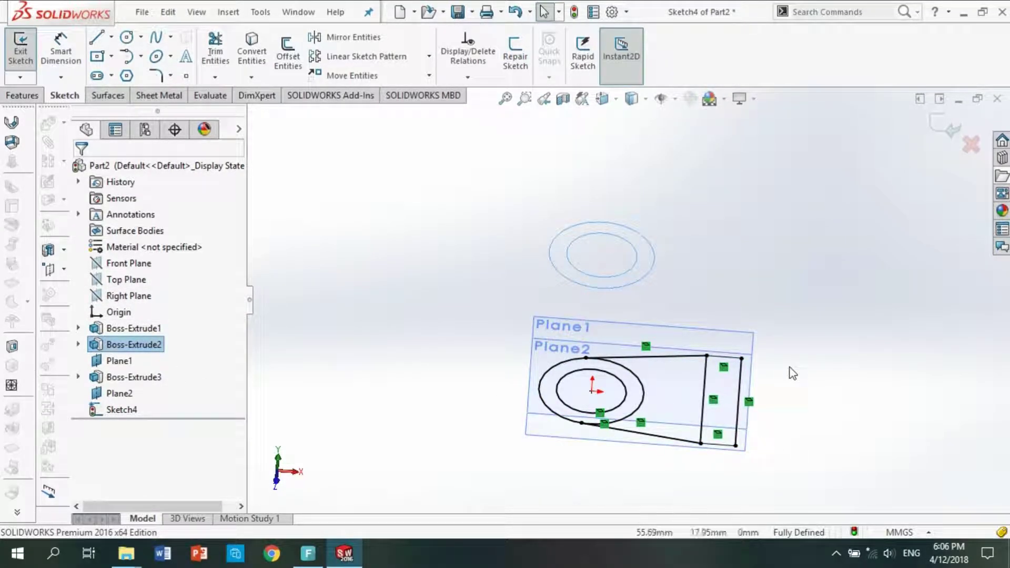
pyautogui.rightClick(132, 360)
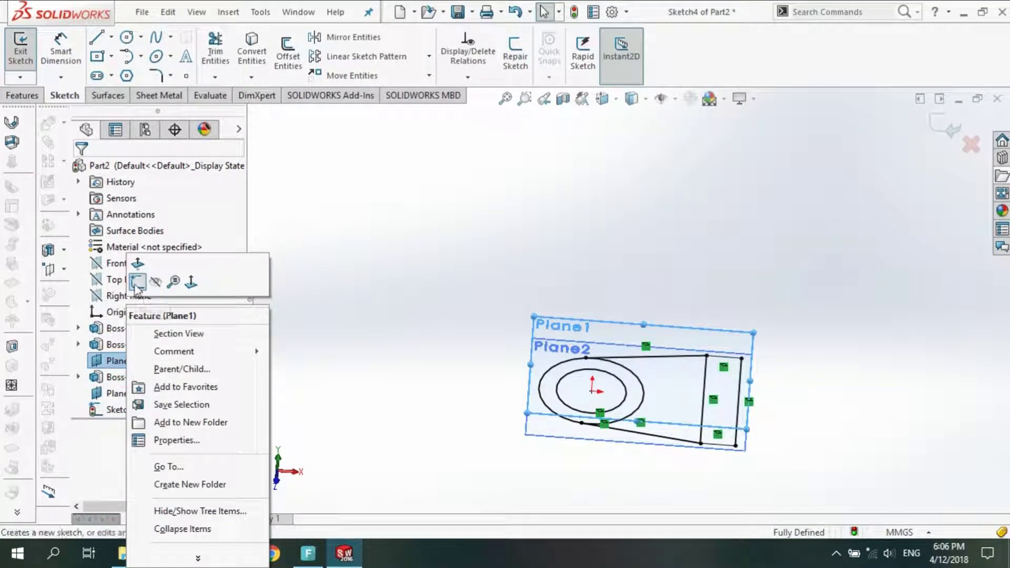
pyautogui.click(156, 283)
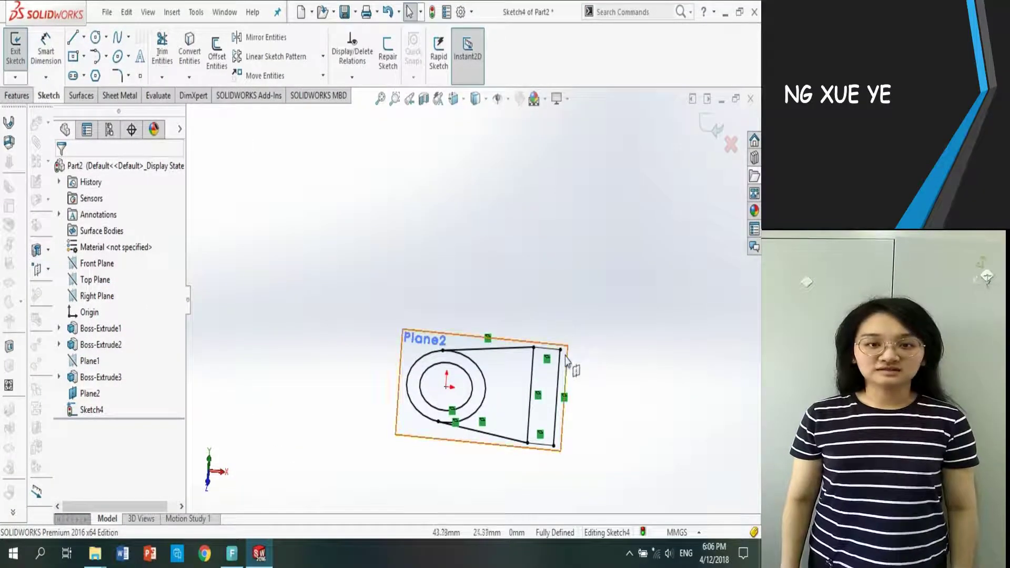
# Look at the Plane2 sketch from the Top view and pick the Line tool.
pyautogui.press('space')
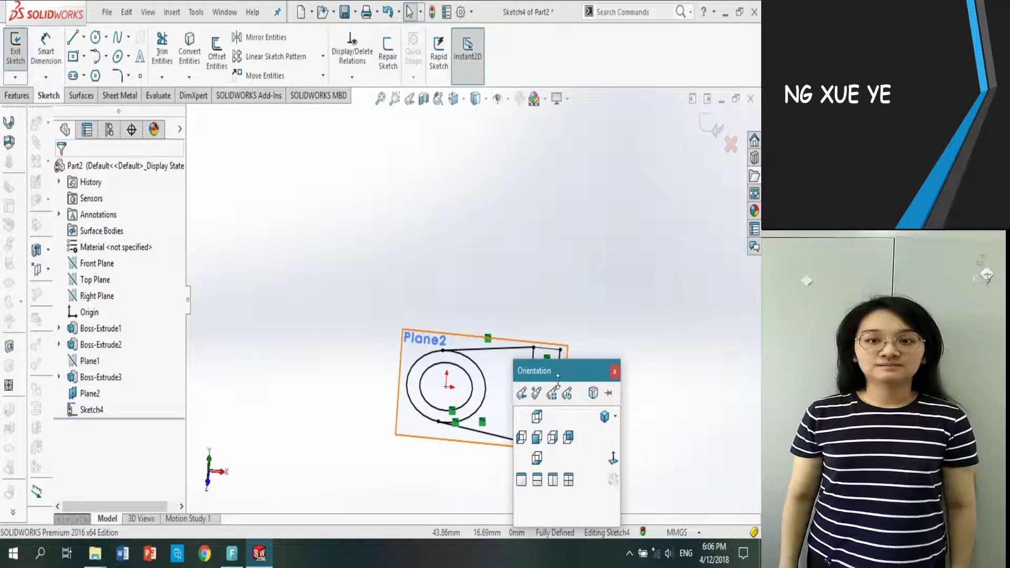
pyautogui.click(537, 417)
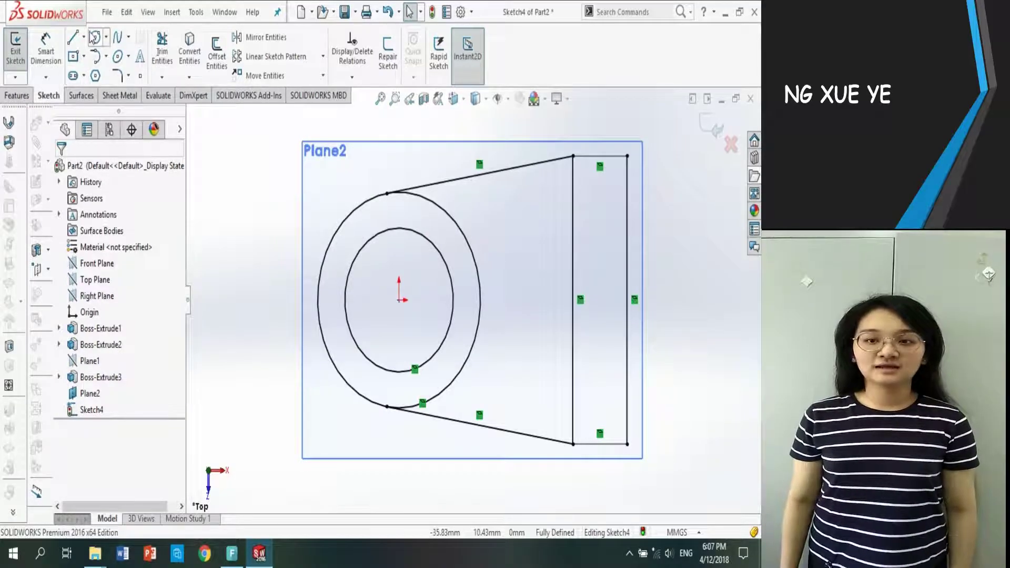
pyautogui.click(74, 37)
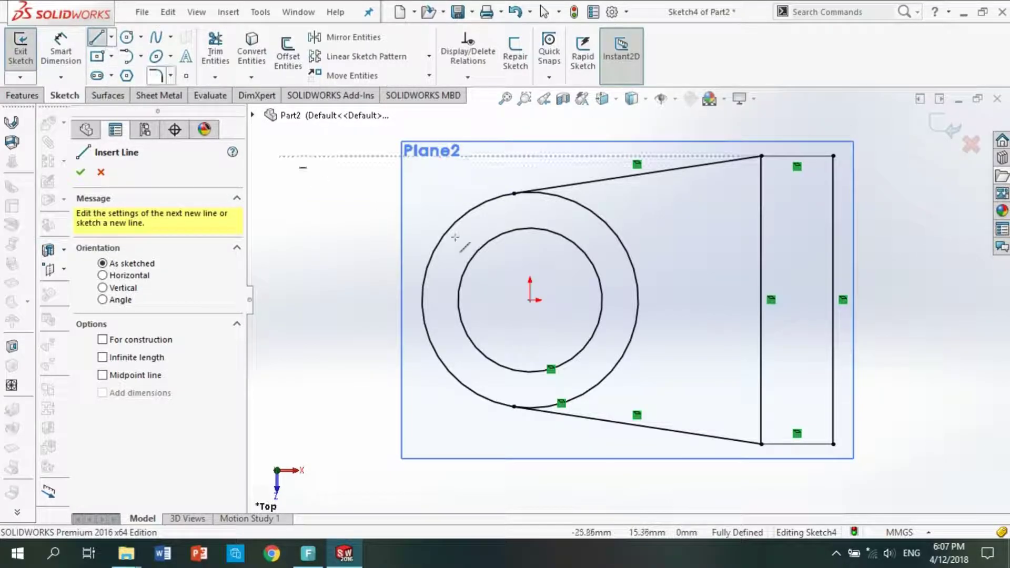
# Draw an 18 mm horizontal construction line from mid-height of the end block.
pyautogui.click(103, 275)
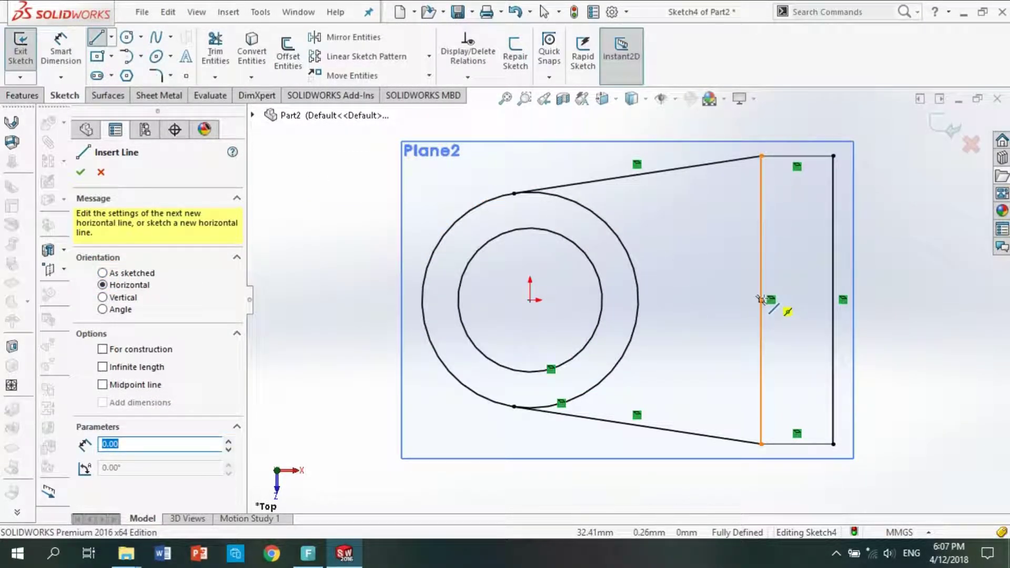
pyautogui.click(761, 300)
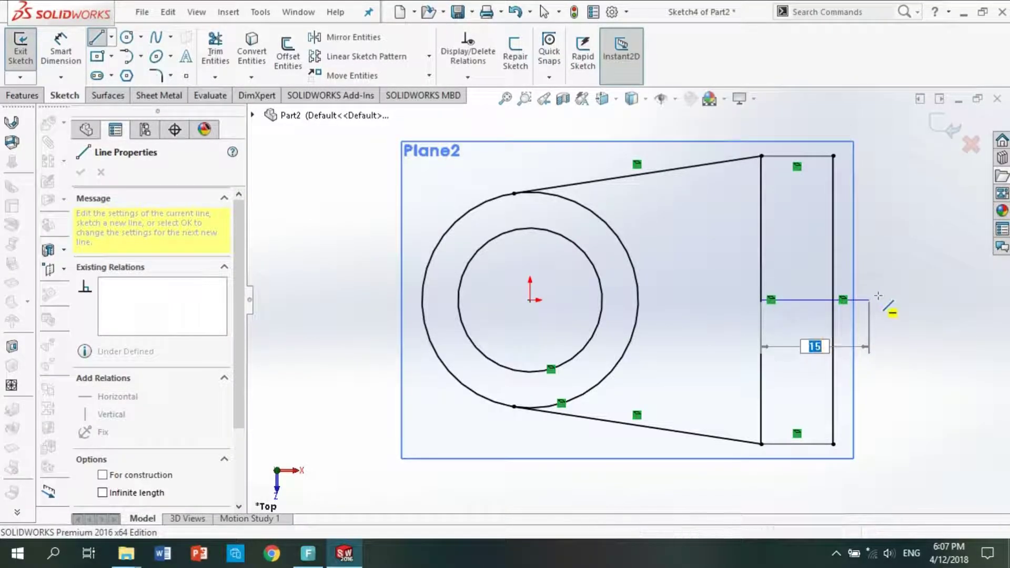
pyautogui.write('1')
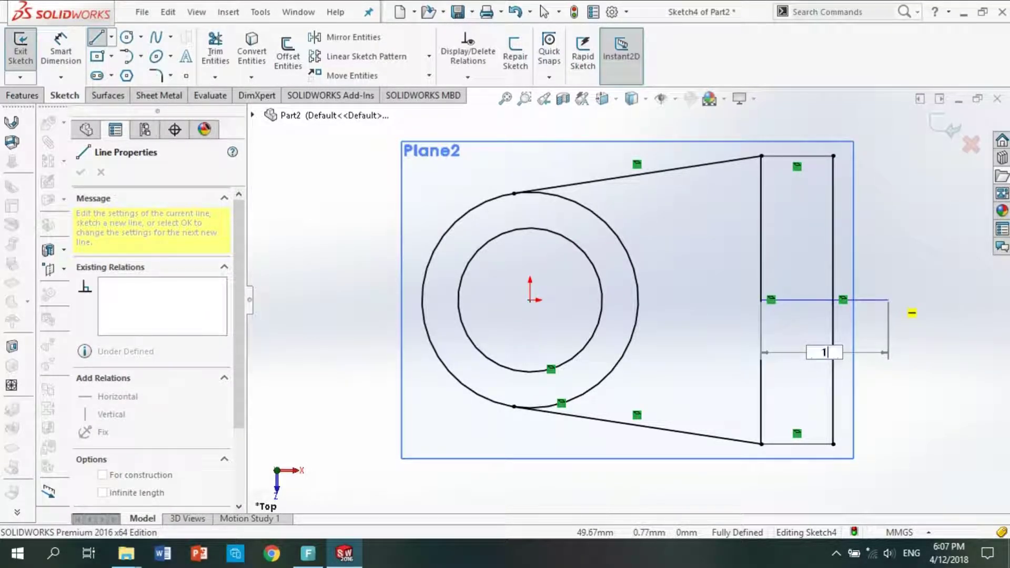
pyautogui.write('8')
pyautogui.press('Return')
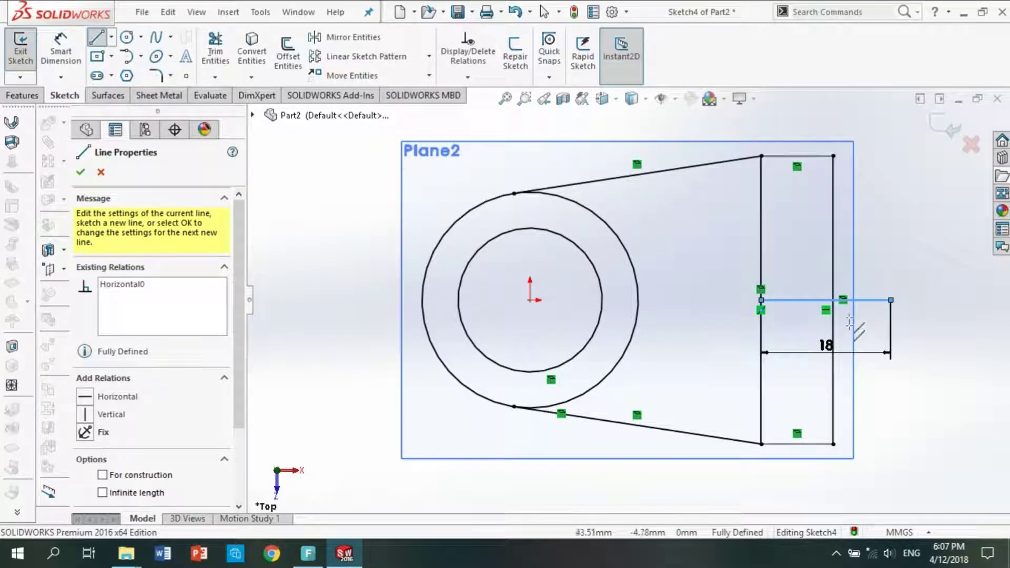
pyautogui.click(102, 475)
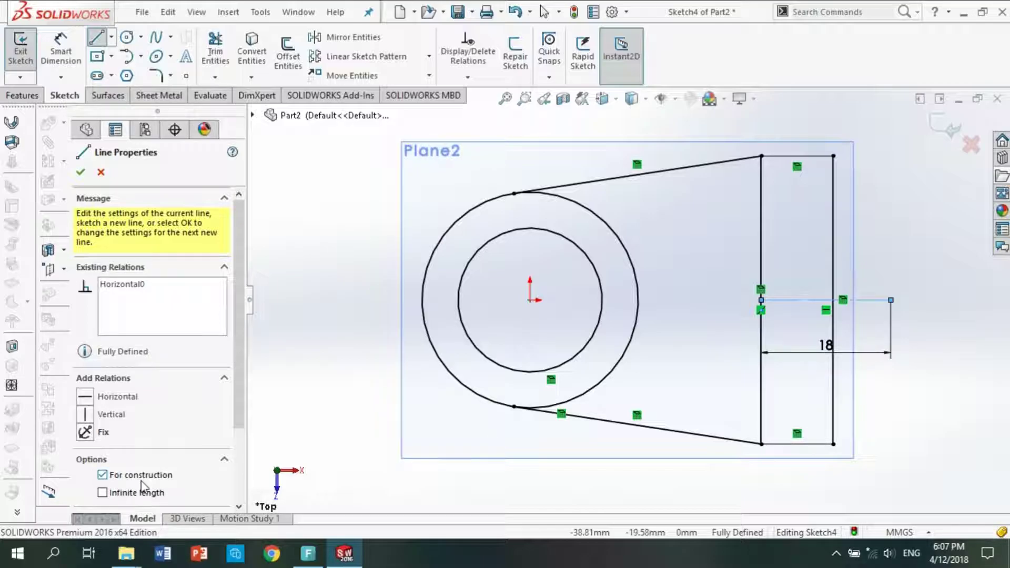
pyautogui.click(80, 173)
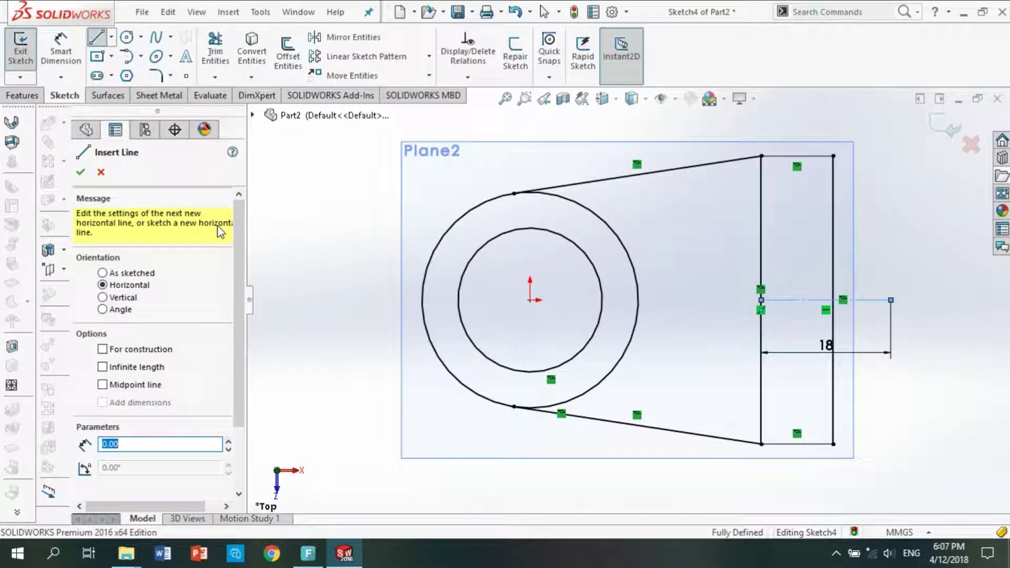
pyautogui.click(82, 172)
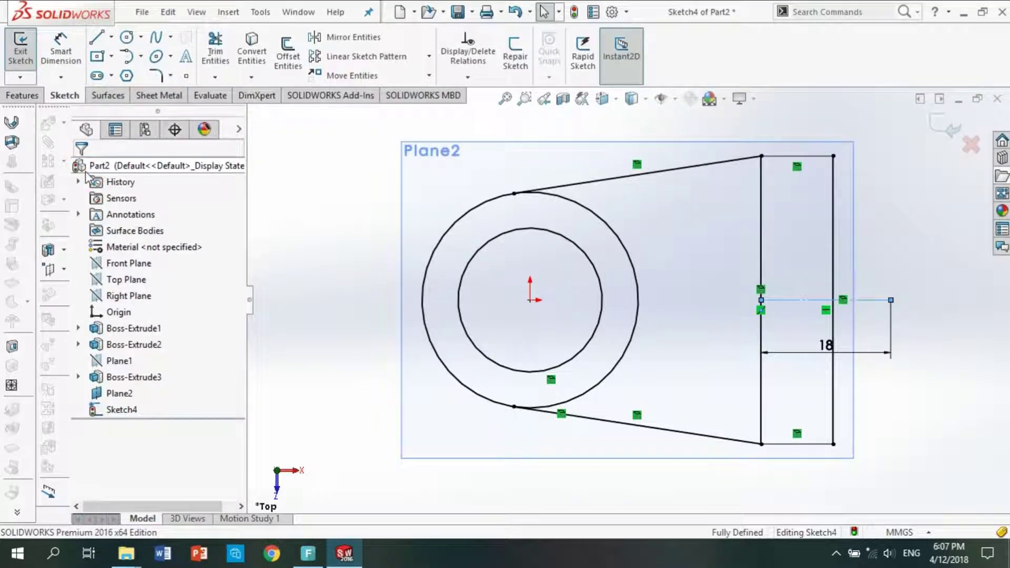
# Add a 28 mm vertical construction midpoint line at the horizontal line's end.
pyautogui.click(111, 39)
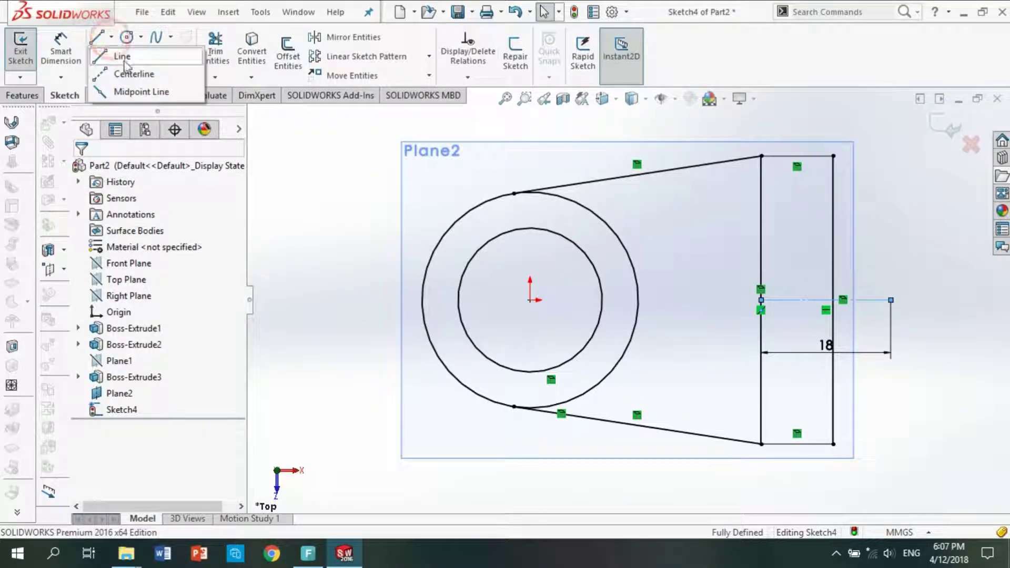
pyautogui.click(146, 93)
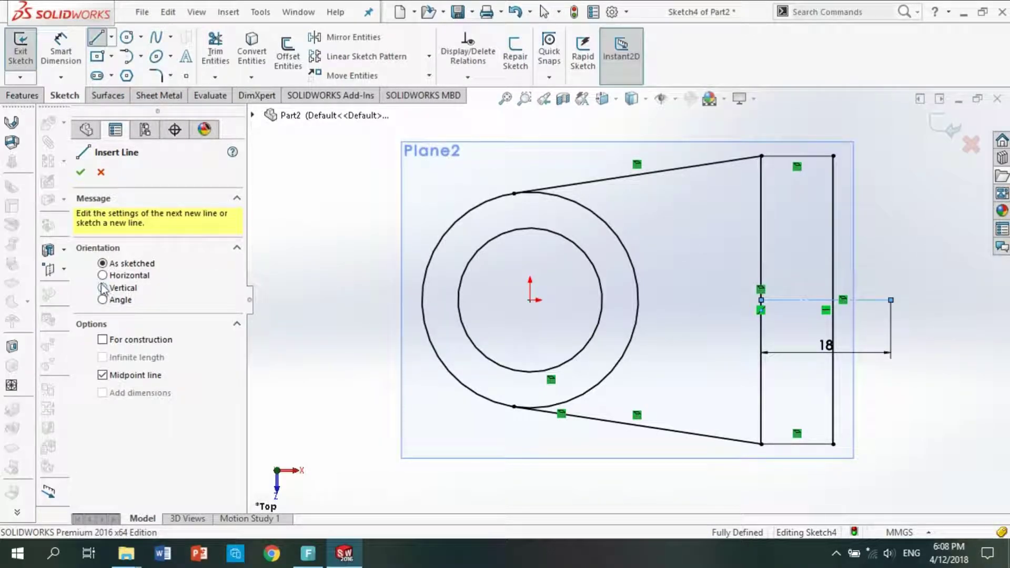
pyautogui.click(103, 288)
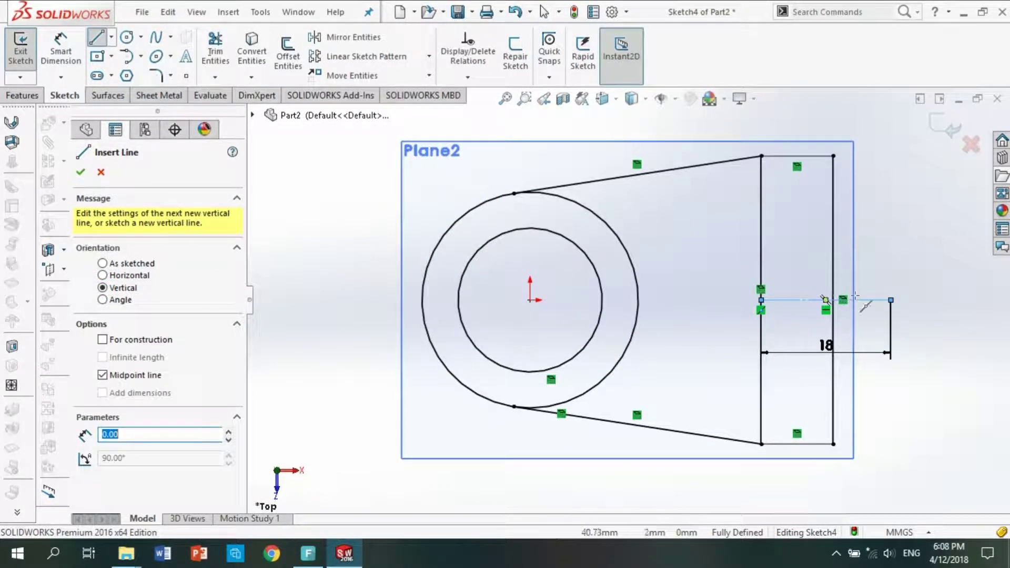
pyautogui.click(891, 300)
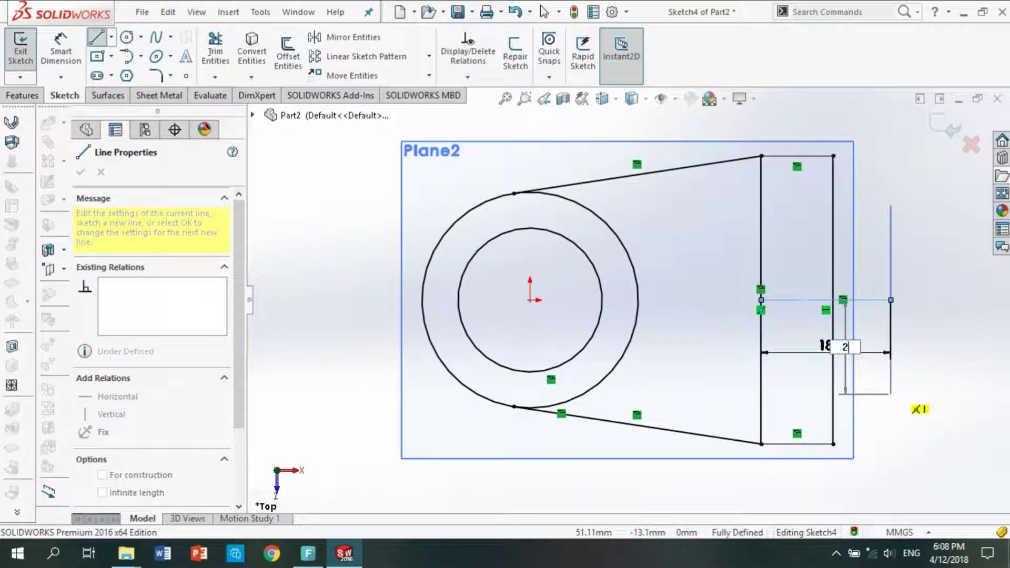
pyautogui.click(891, 394)
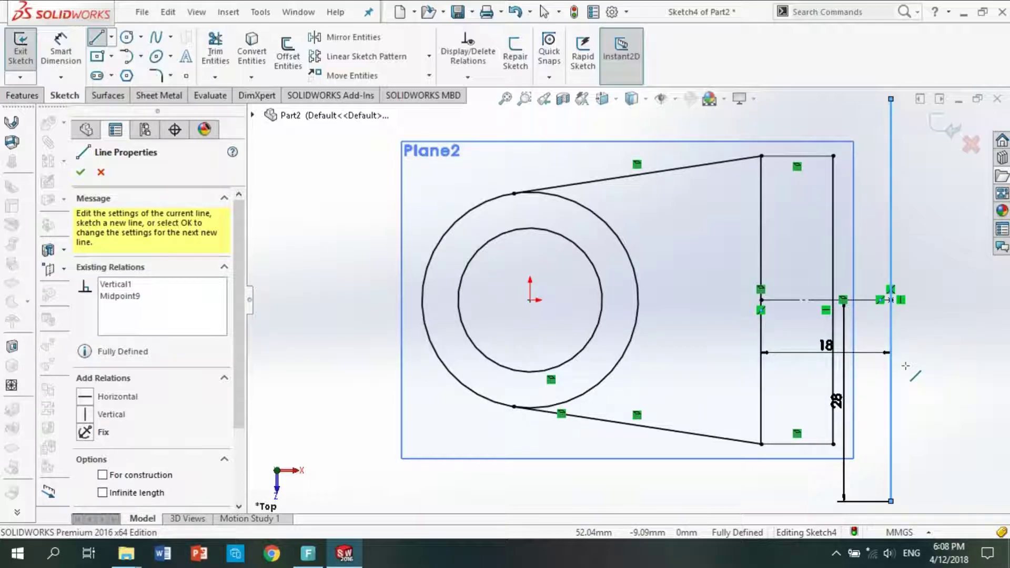
pyautogui.click(102, 476)
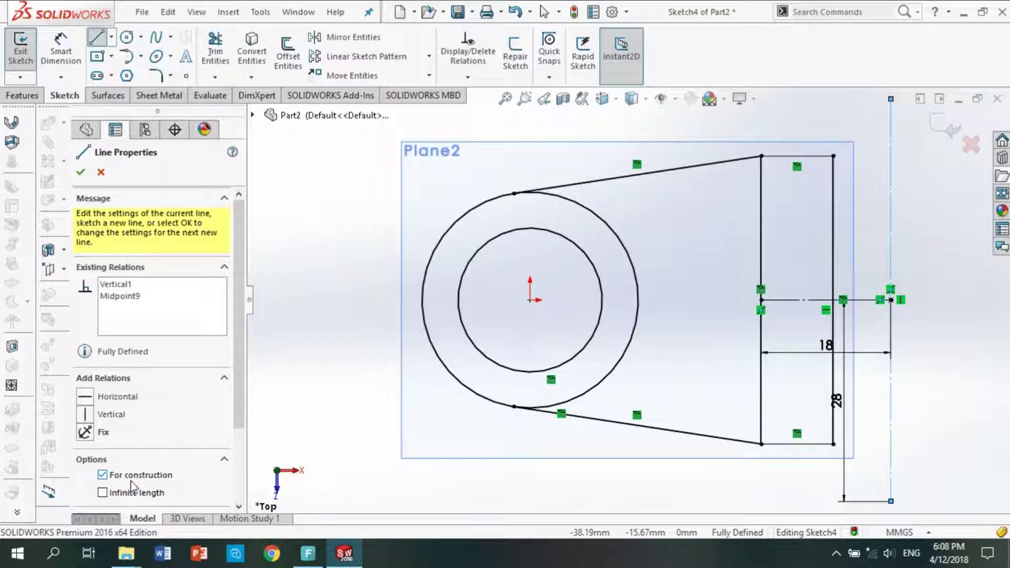
pyautogui.click(80, 172)
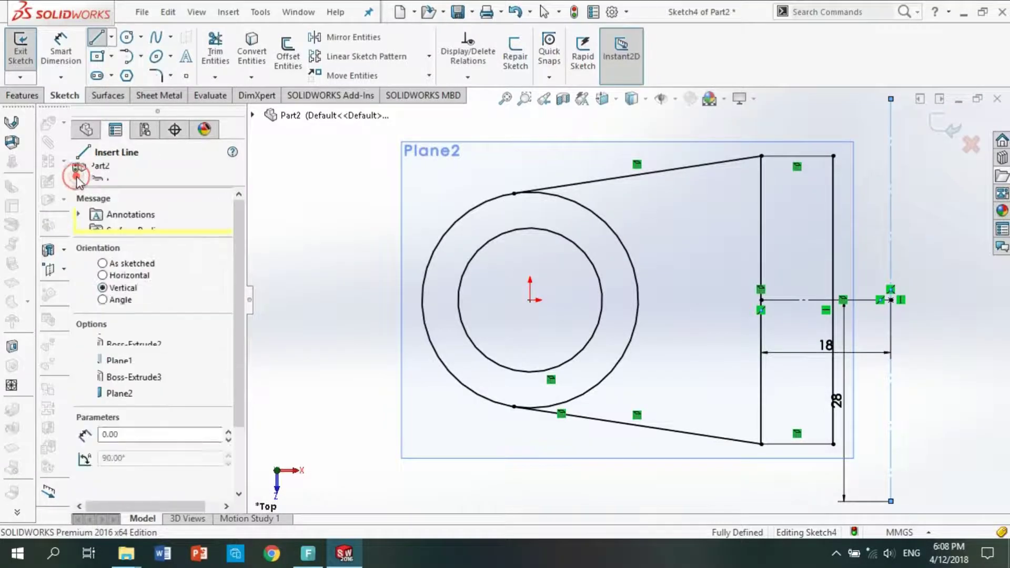
pyautogui.scroll(2, 671, 299)
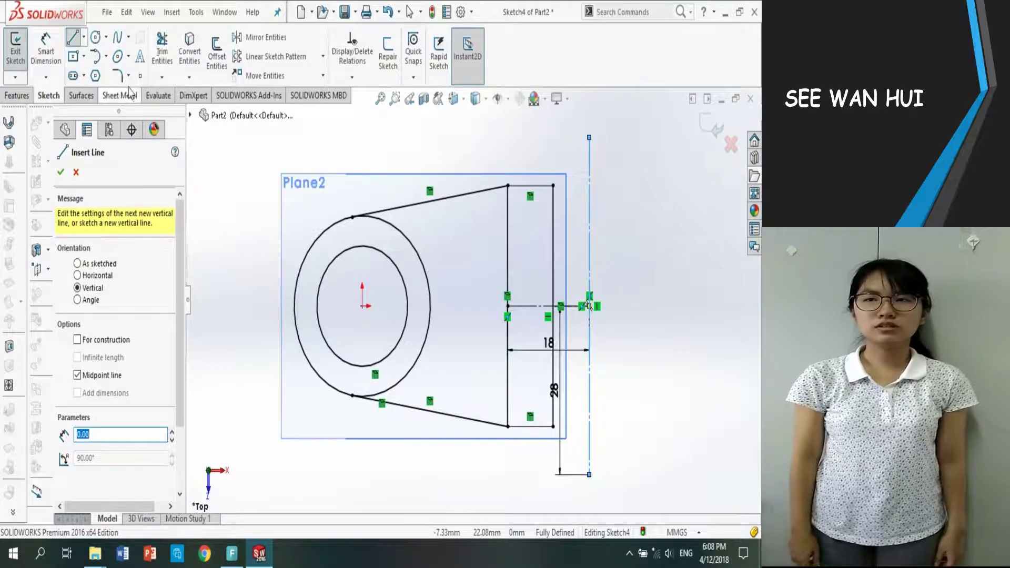
pyautogui.click(95, 37)
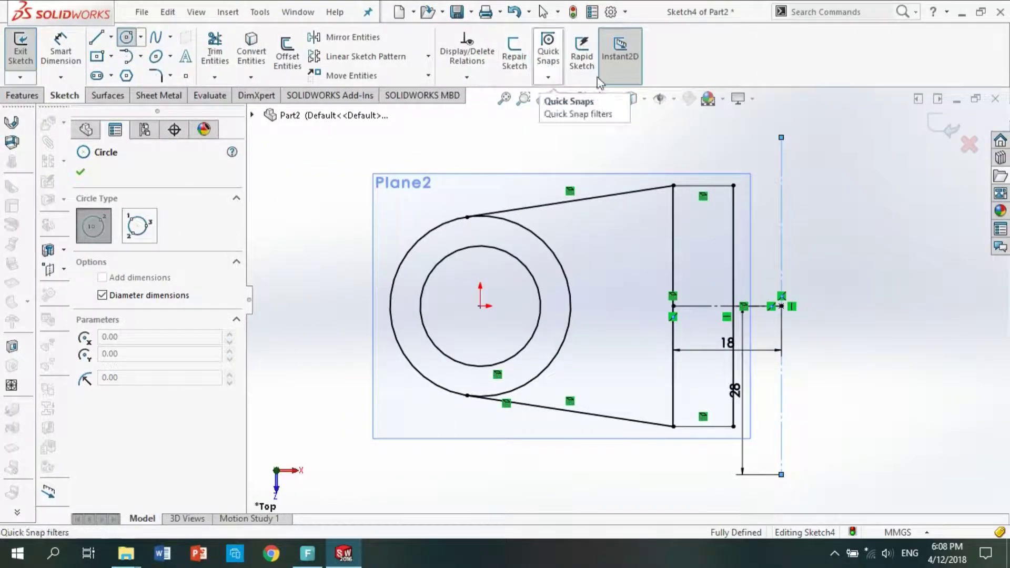
# Draw Ø16 circles centred on the top and bottom ends of the vertical construction line.
pyautogui.click(782, 138)
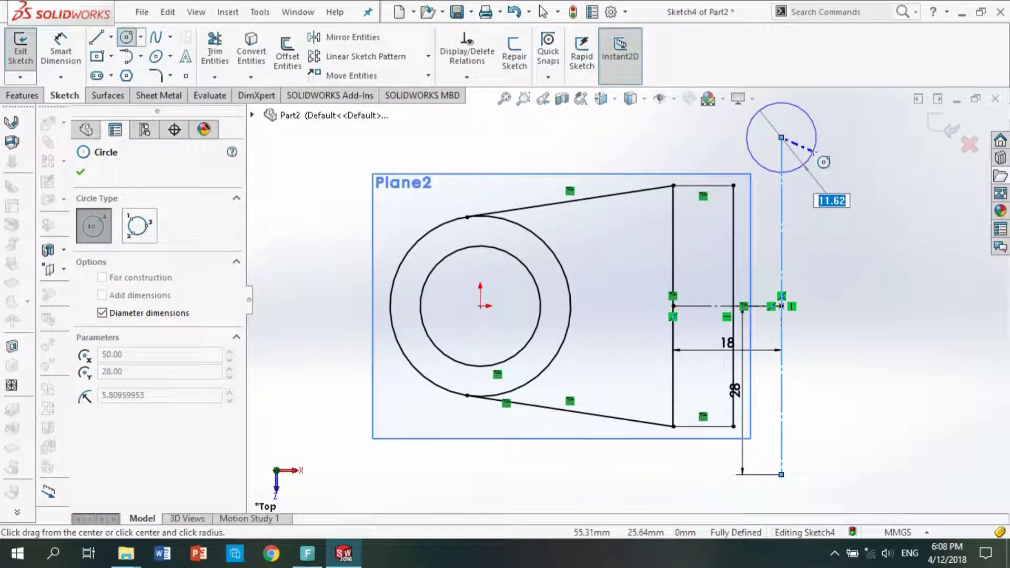
pyautogui.write('16')
pyautogui.press('Return')
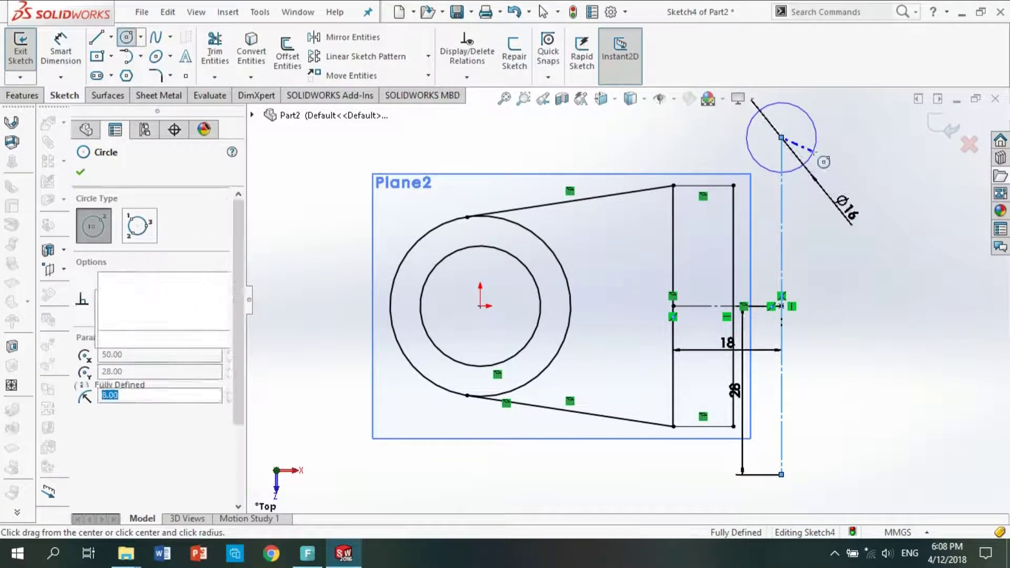
pyautogui.click(782, 474)
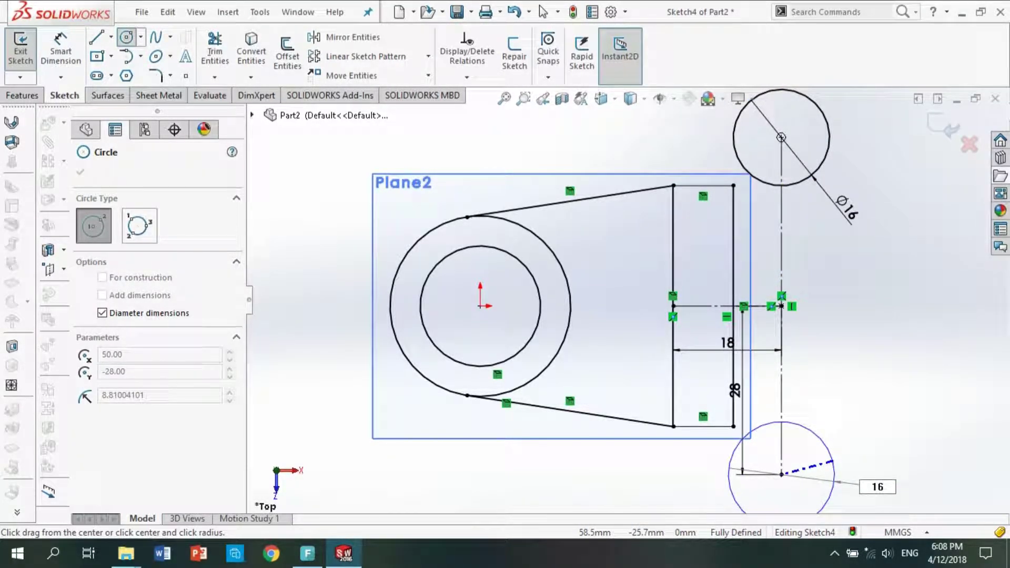
pyautogui.write('16')
pyautogui.press('Return')
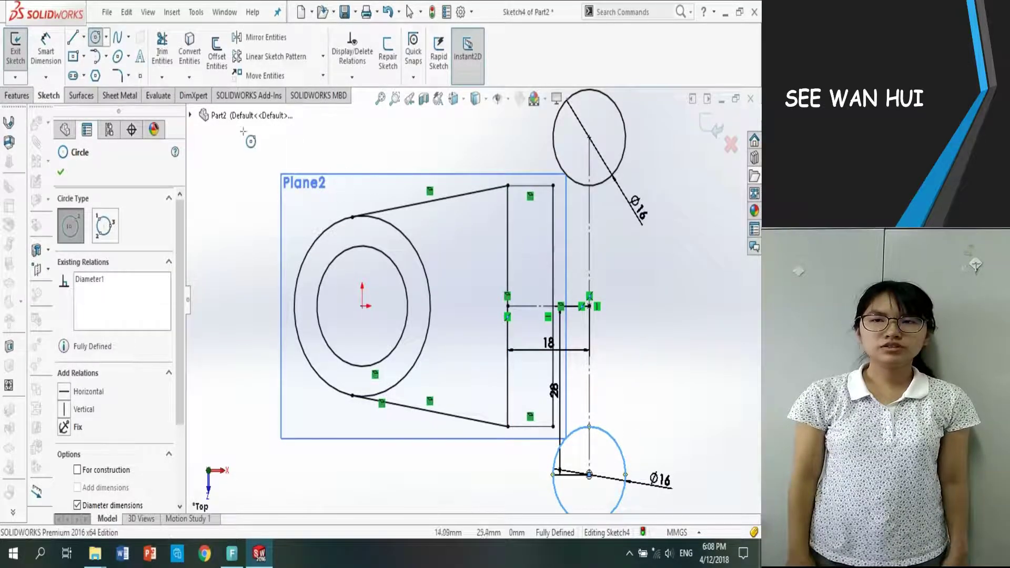
# Draw a straight slot running between the lower and upper circle centres.
pyautogui.click(82, 77)
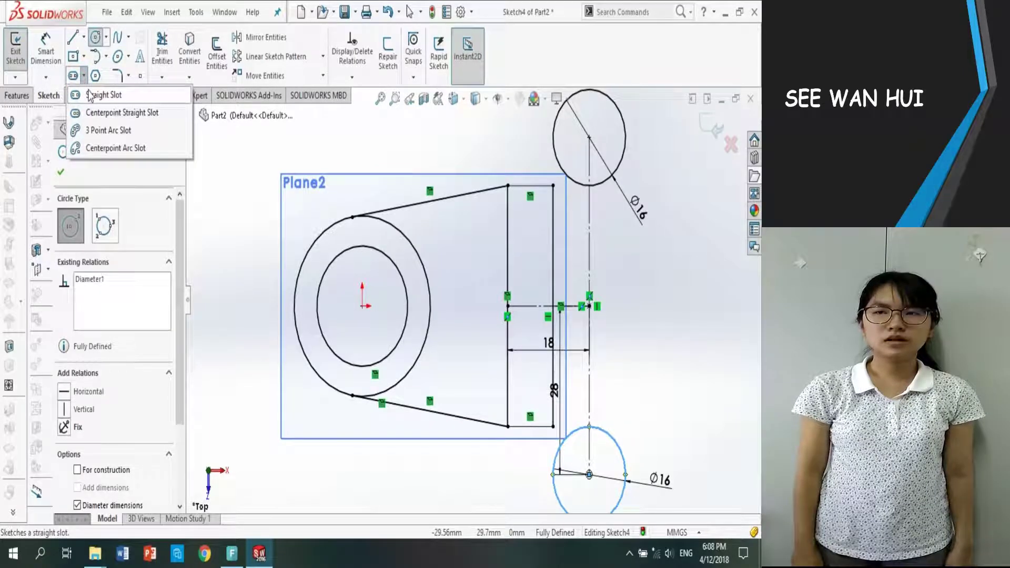
pyautogui.click(88, 95)
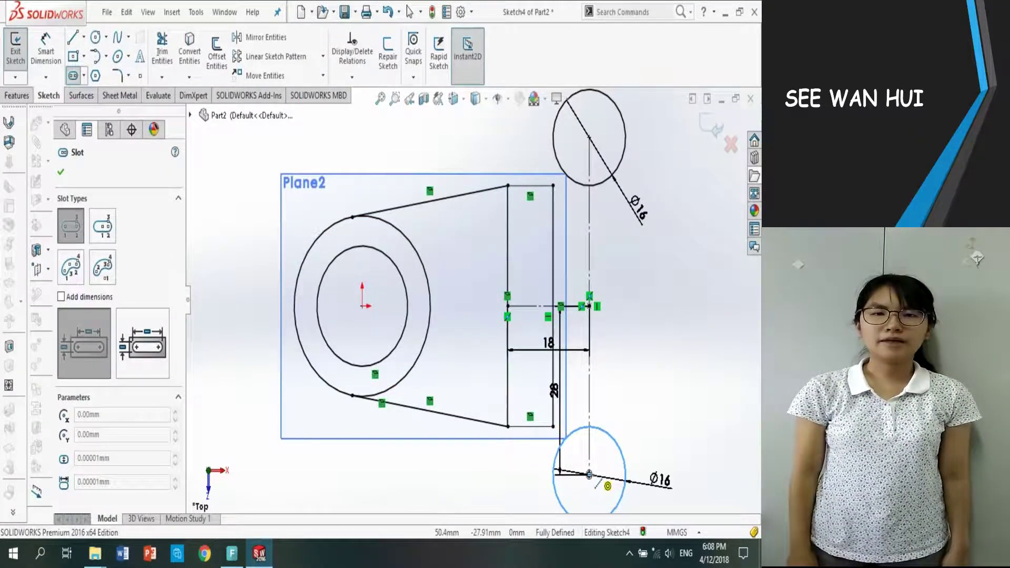
pyautogui.click(590, 475)
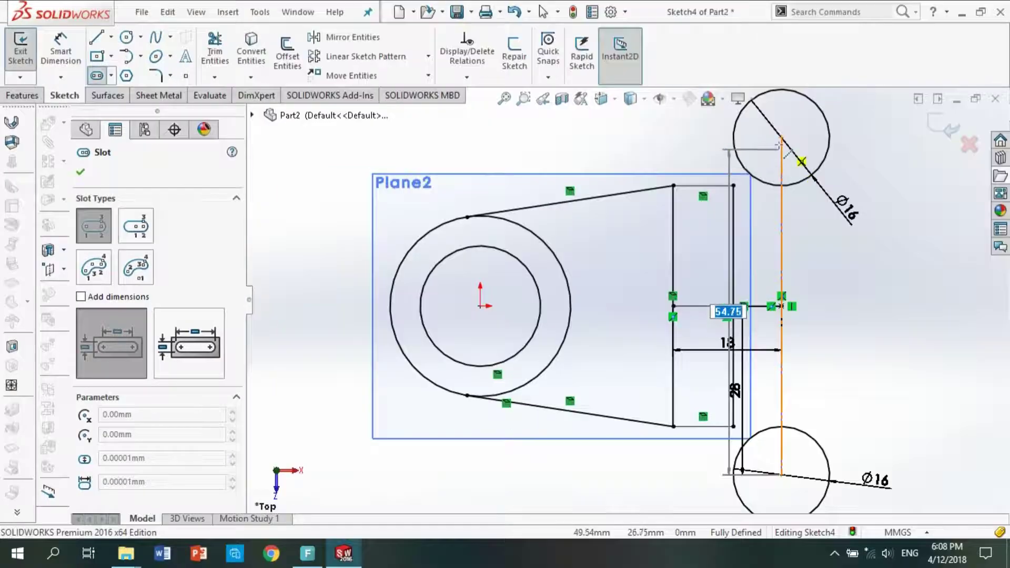
pyautogui.click(782, 138)
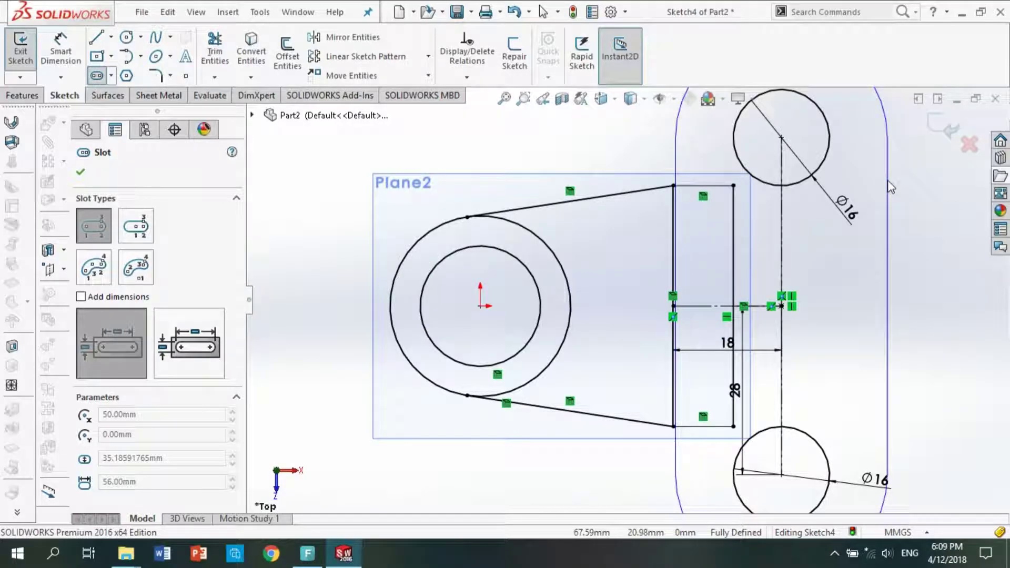
pyautogui.press('z')
pyautogui.press('z')
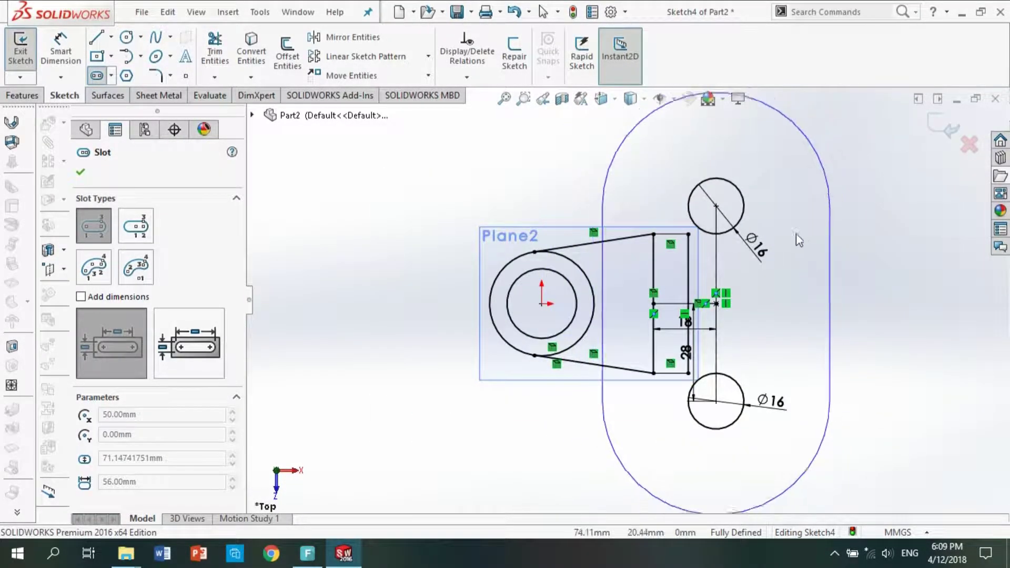
pyautogui.scroll(-2, 785, 250)
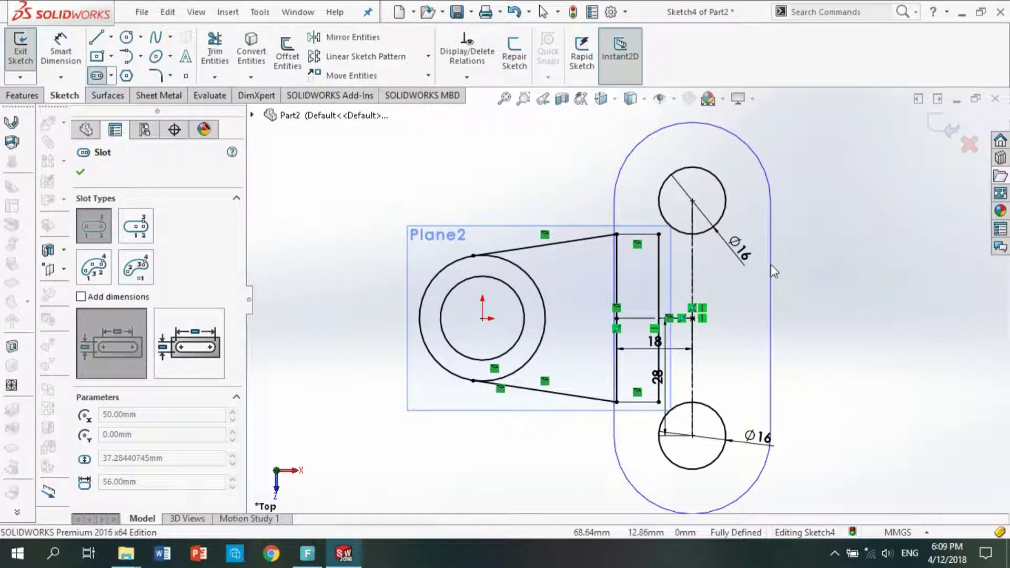
# Place the slot width and dimension its end arc to R18, fully defining Sketch4.
pyautogui.click(773, 264)
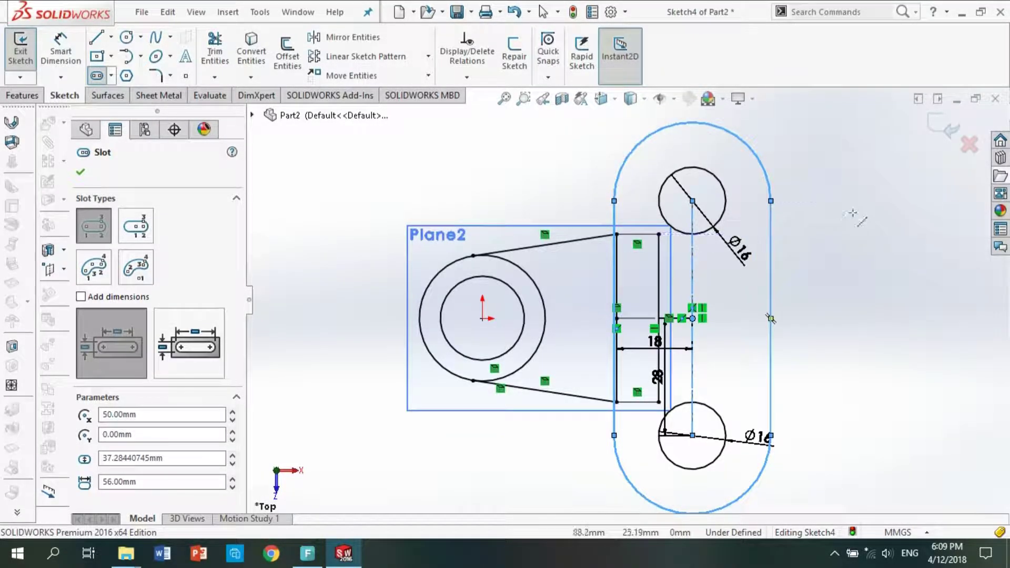
pyautogui.click(70, 54)
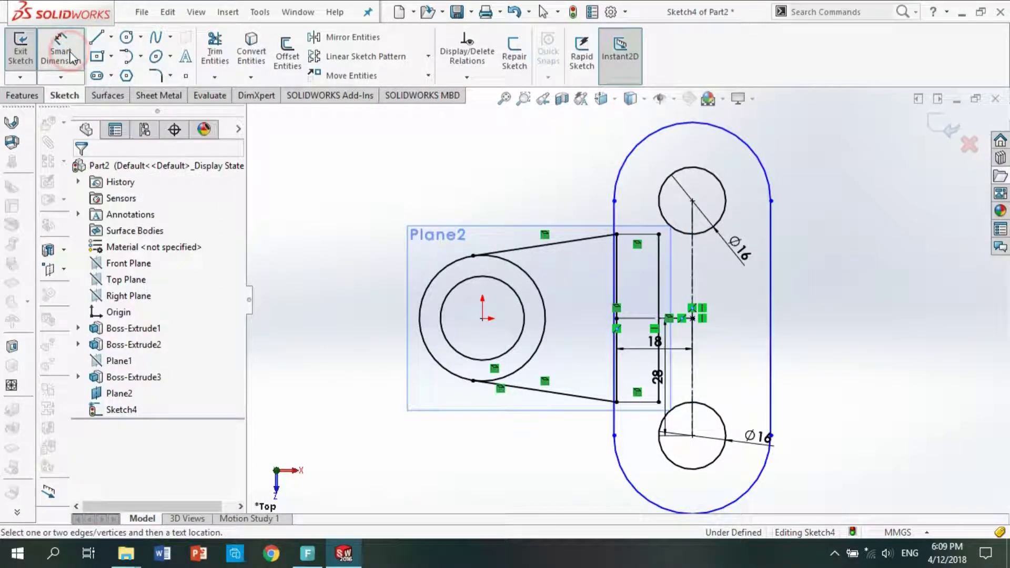
pyautogui.click(754, 148)
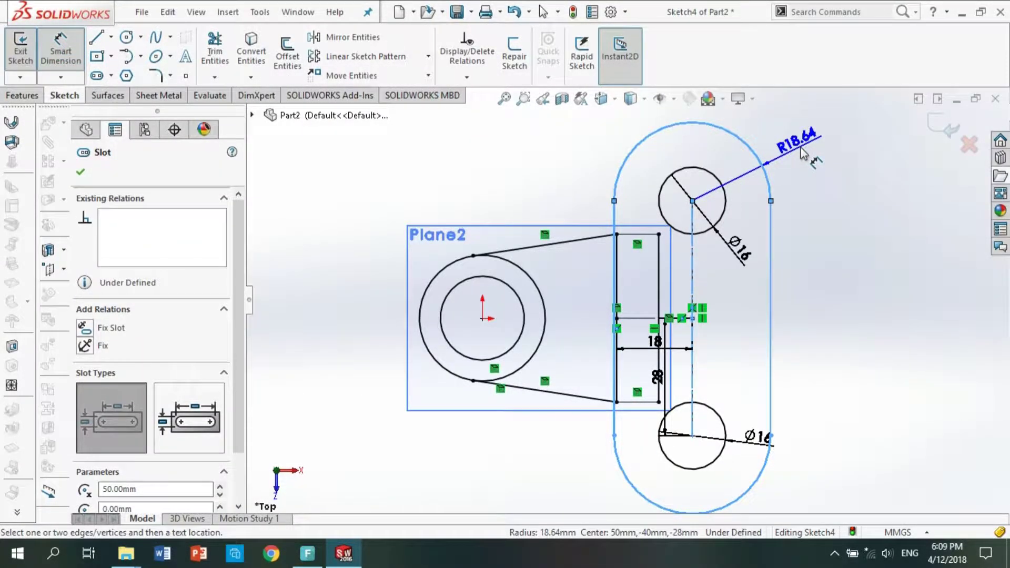
pyautogui.click(802, 153)
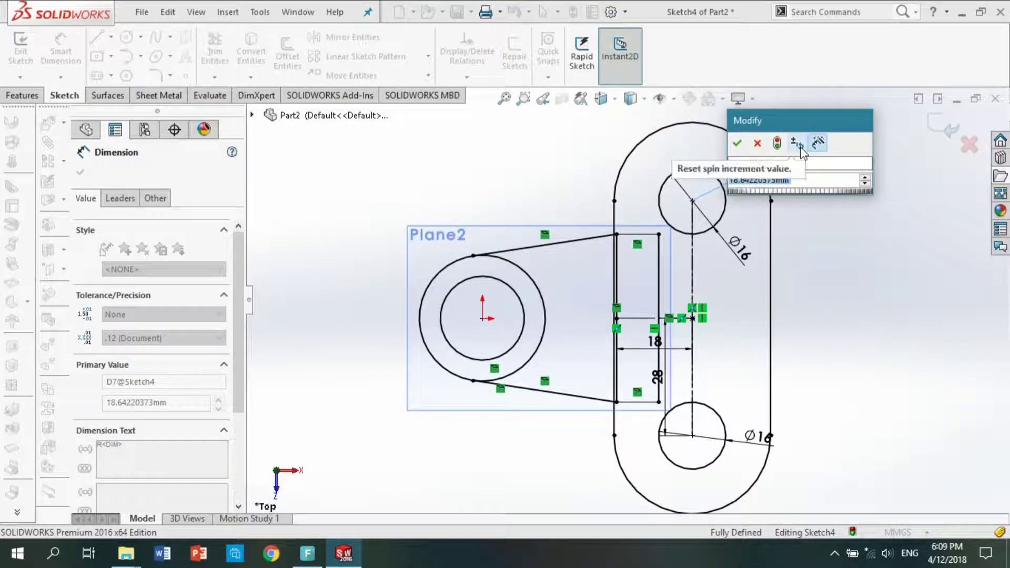
pyautogui.write('18')
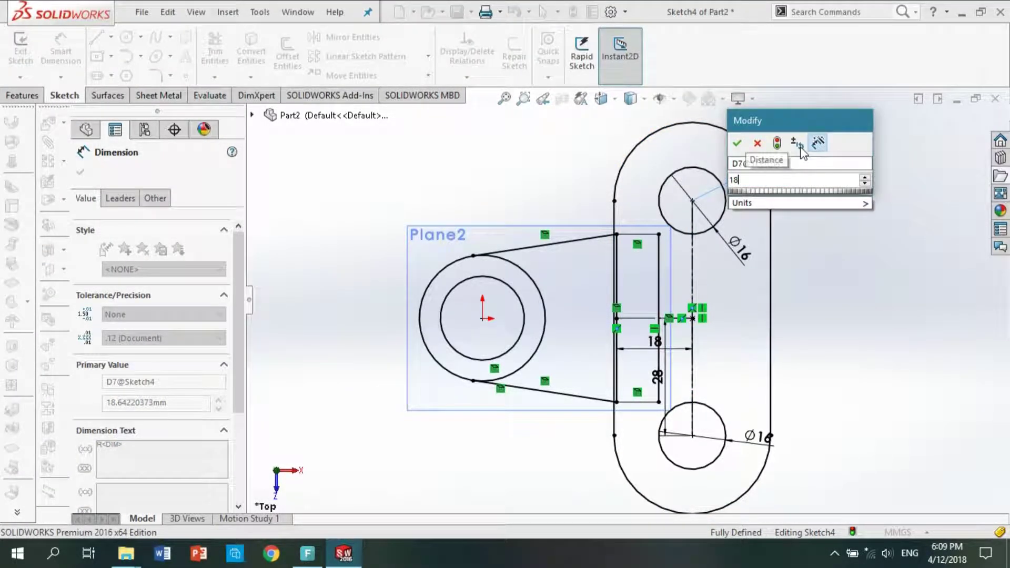
pyautogui.press('Return')
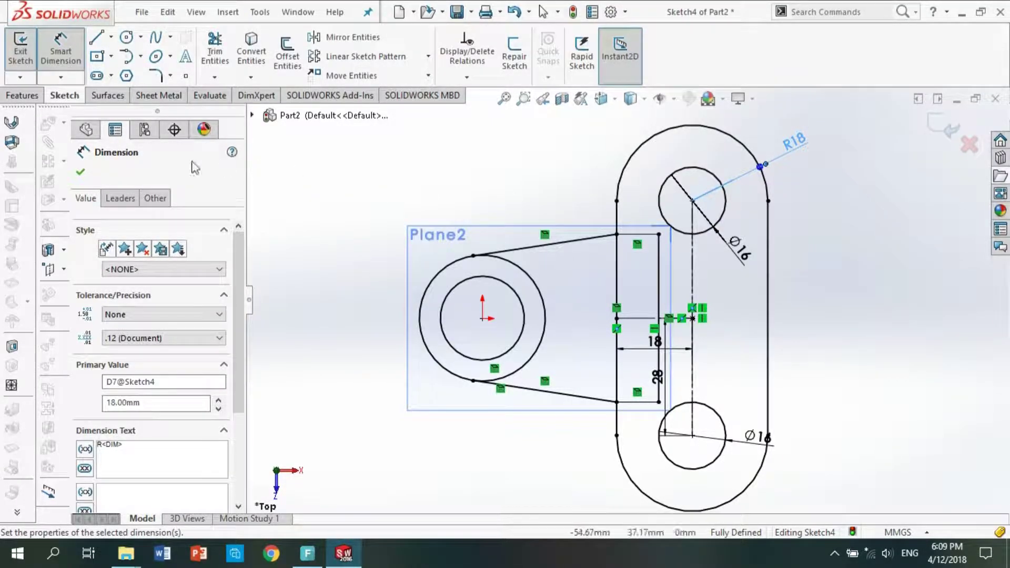
pyautogui.click(33, 98)
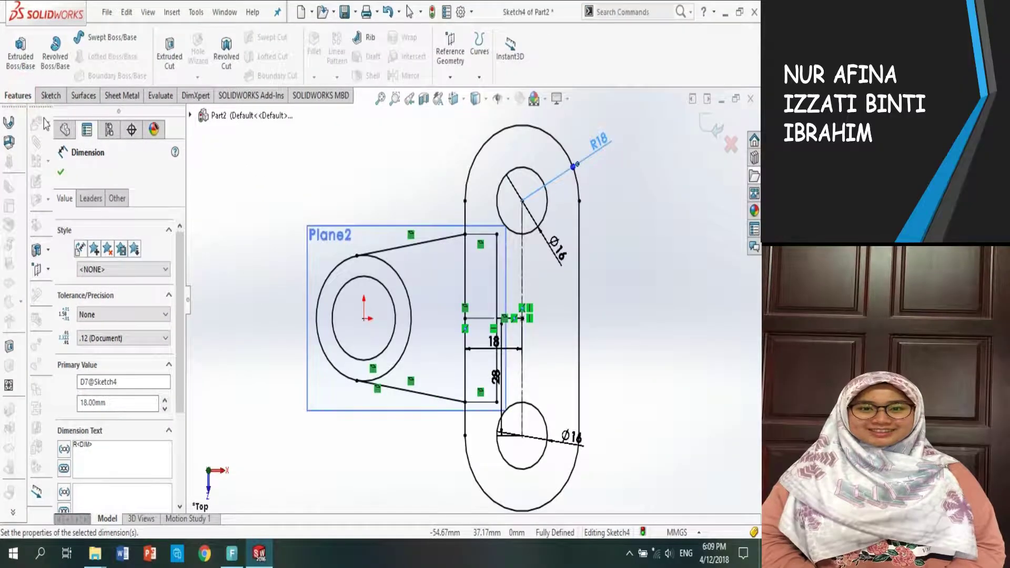
# Extrude the slot and rectangle regions 8 mm with Merge result into a two-hole plate.
pyautogui.click(19, 66)
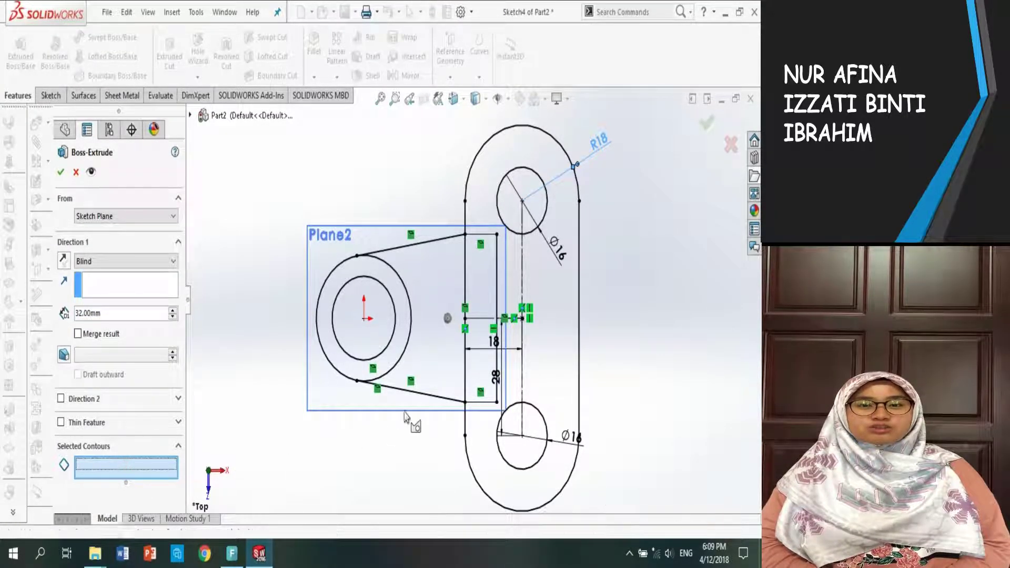
pyautogui.click(550, 369)
pyautogui.click(550, 369)
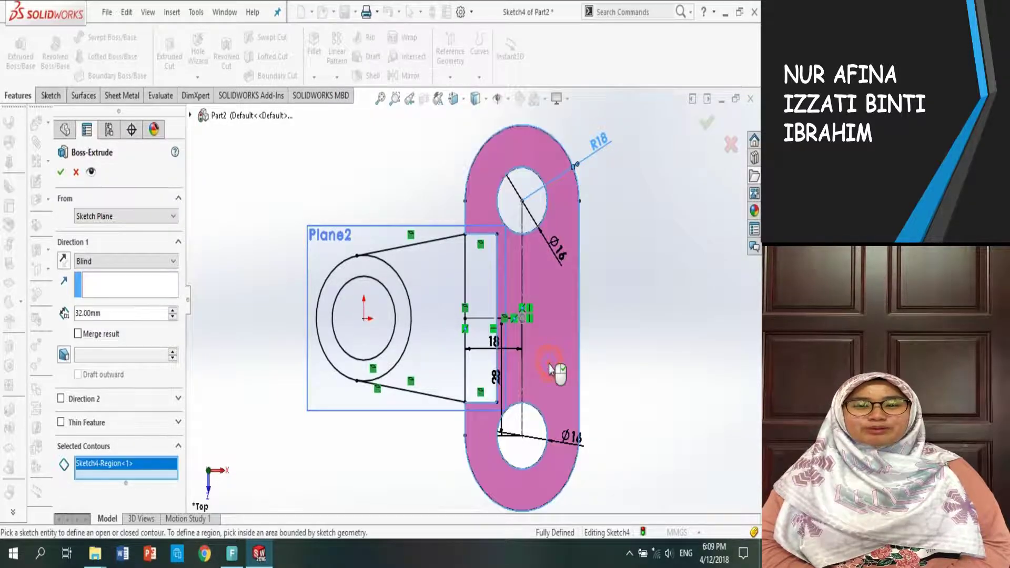
pyautogui.click(485, 293)
pyautogui.moveTo(604, 349)
pyautogui.mouseDown(button='middle')
pyautogui.moveTo(613, 350)
pyautogui.moveTo(605, 214)
pyautogui.moveTo(598, 244)
pyautogui.mouseUp(button='middle')
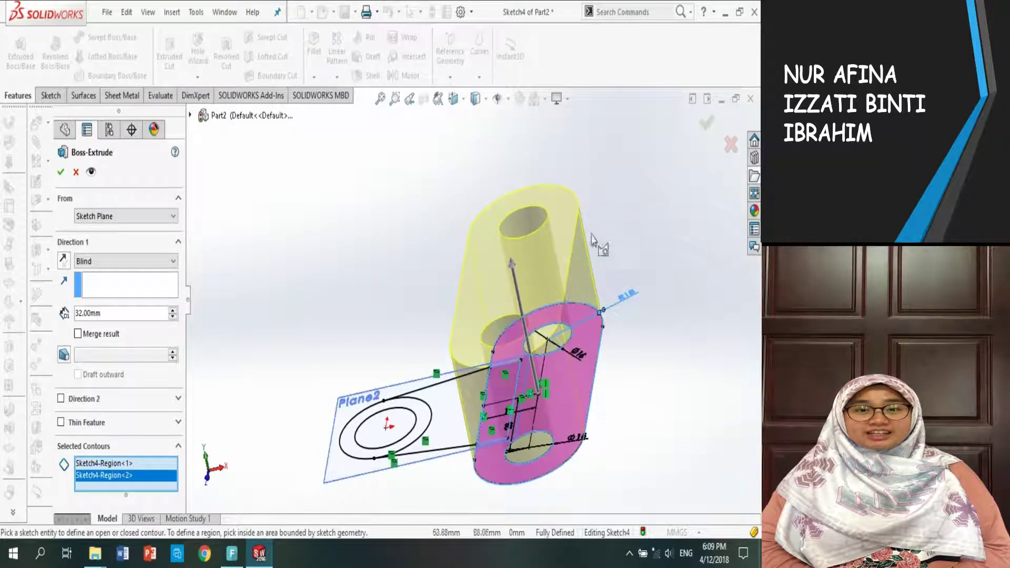
pyautogui.doubleClick(127, 316)
pyautogui.write('8')
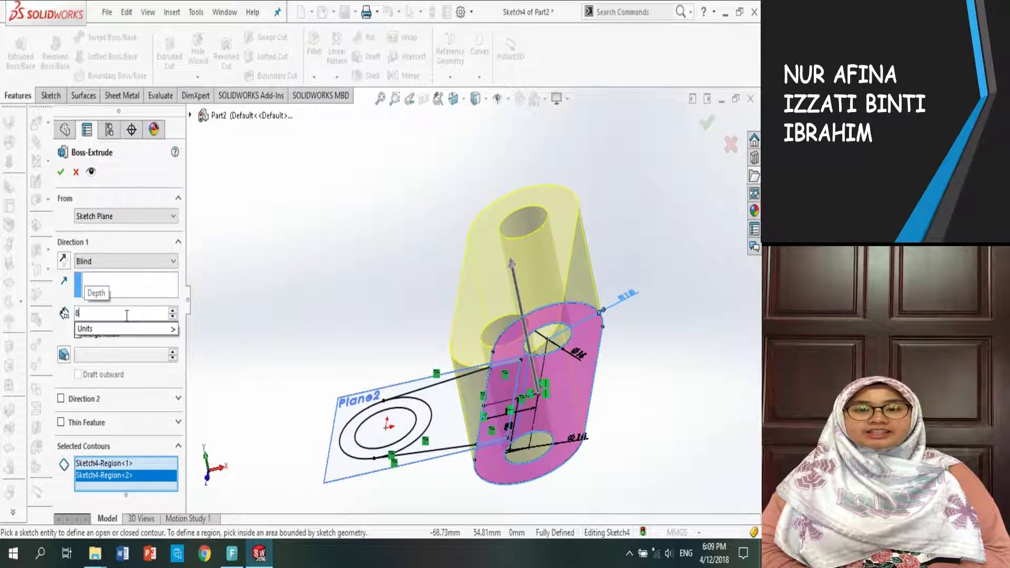
pyautogui.press('Return')
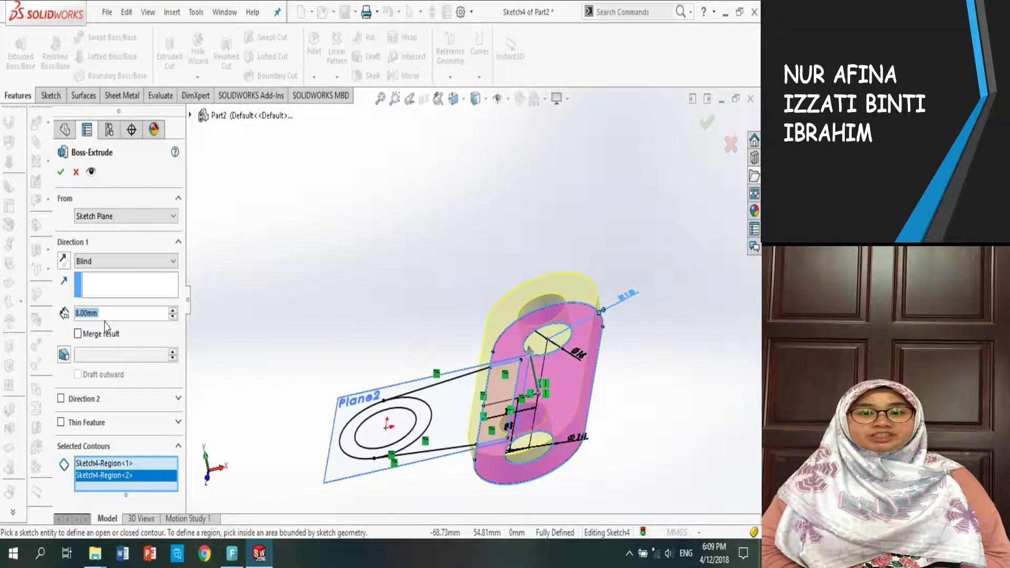
pyautogui.click(78, 334)
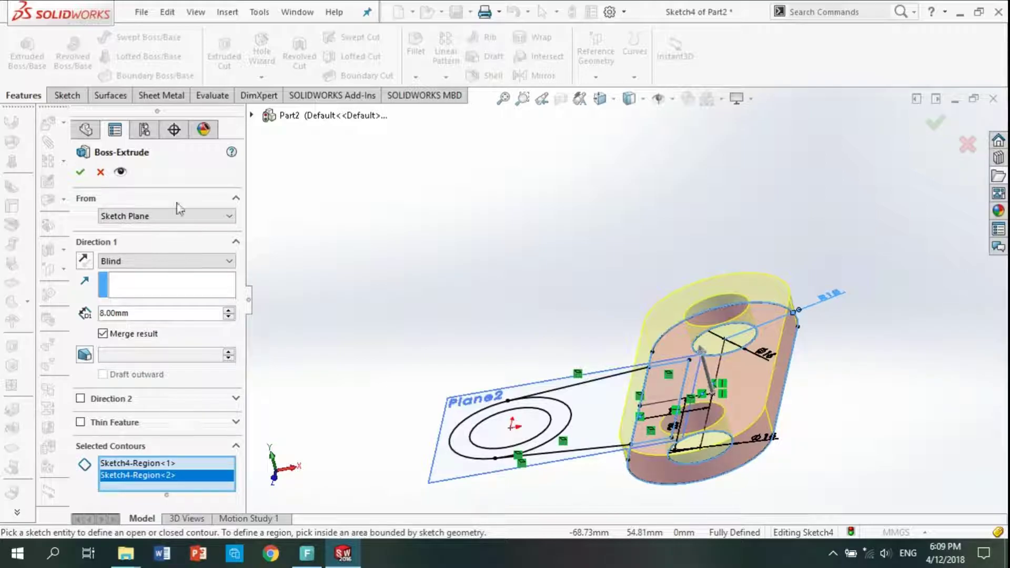
pyautogui.click(79, 175)
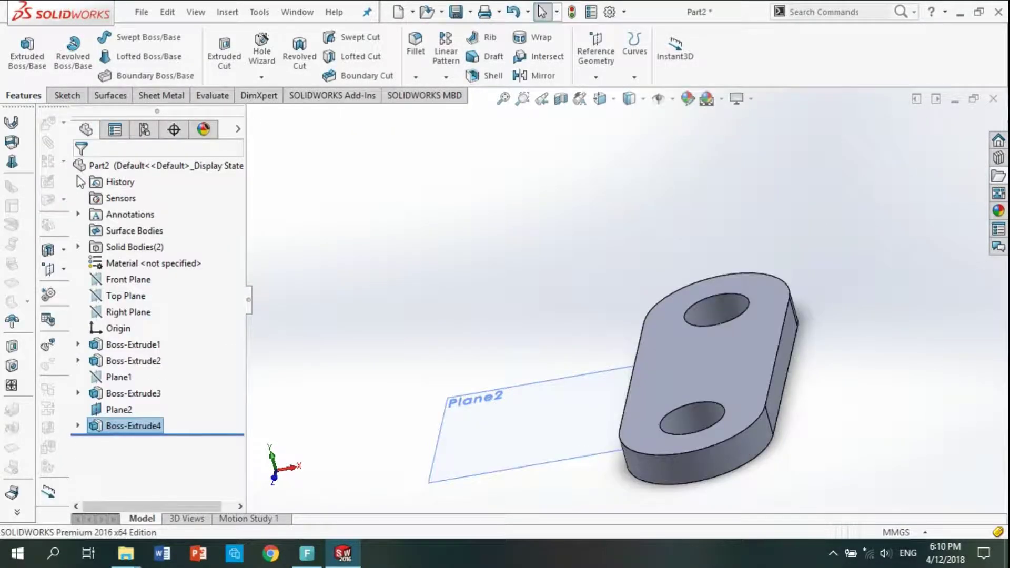
# Show Boss-Extrude2 again and view the complete bracket from the Front.
pyautogui.rightClick(143, 362)
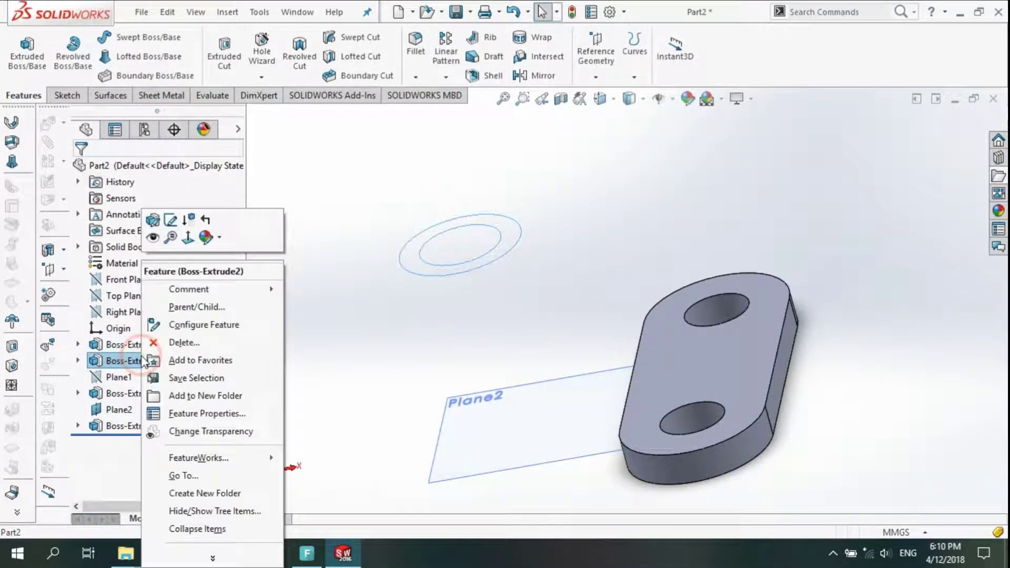
pyautogui.click(153, 237)
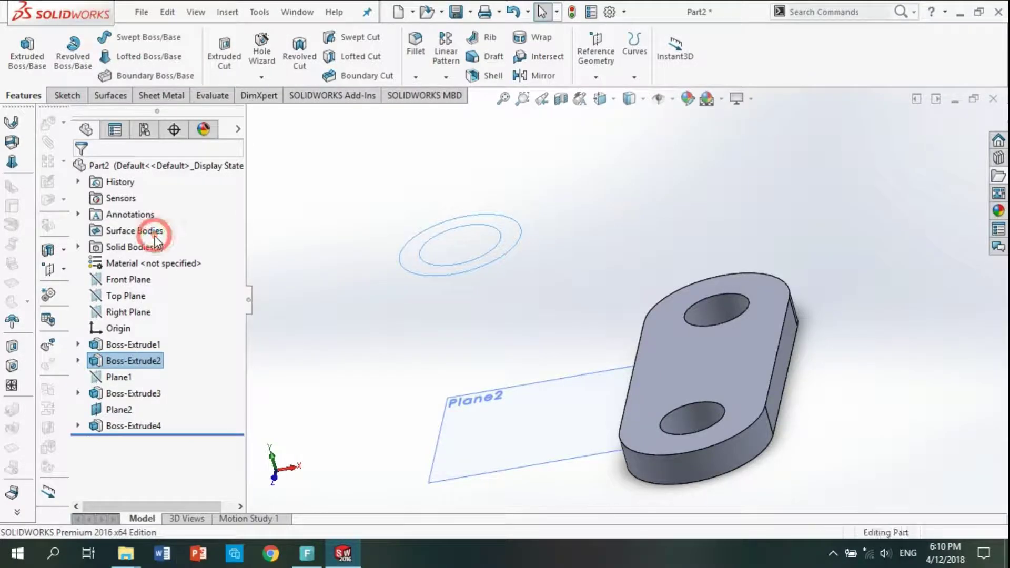
pyautogui.click(351, 190)
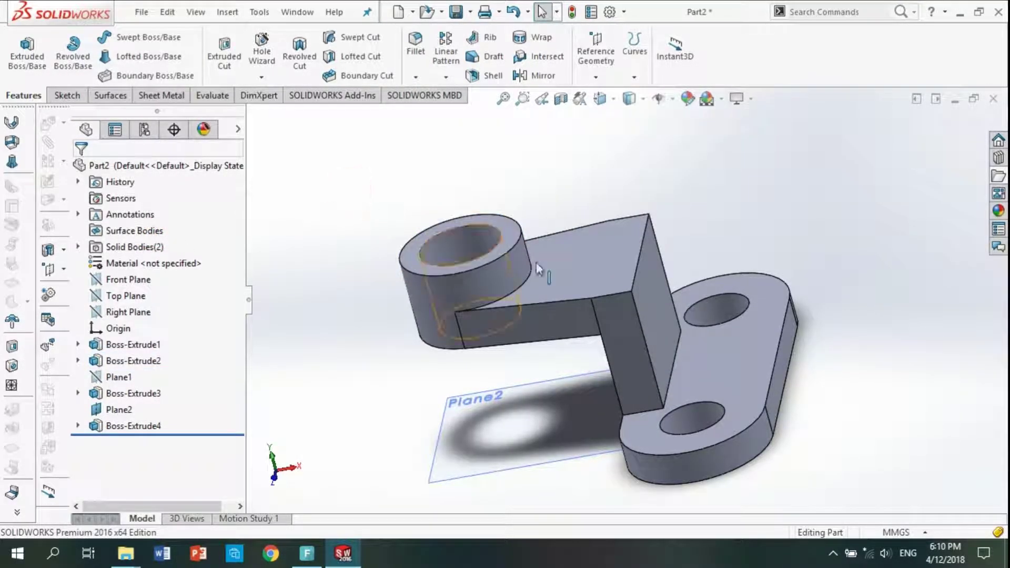
pyautogui.moveTo(806, 387); pyautogui.dragTo(788, 380, button='middle')
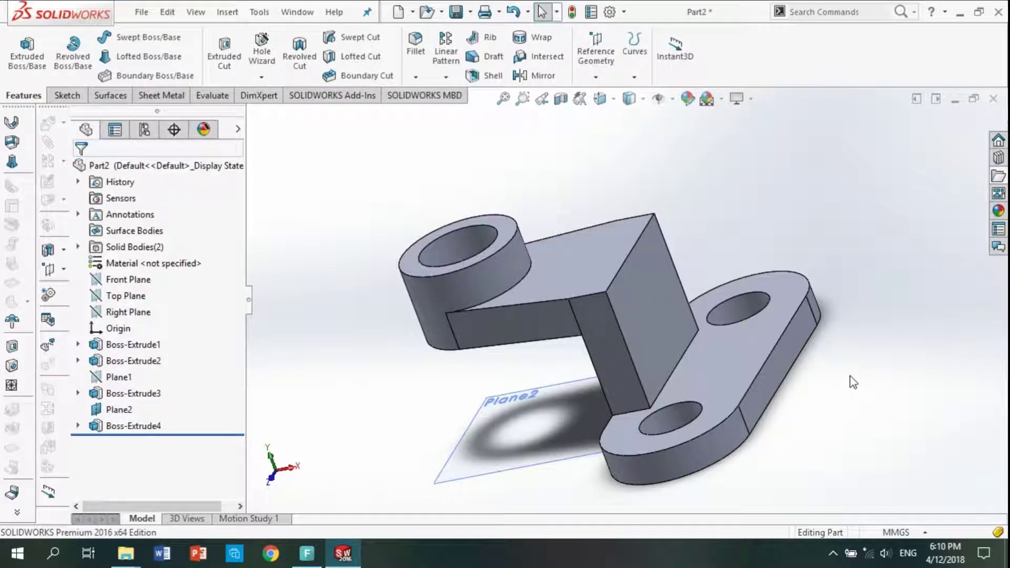
pyautogui.press('space')
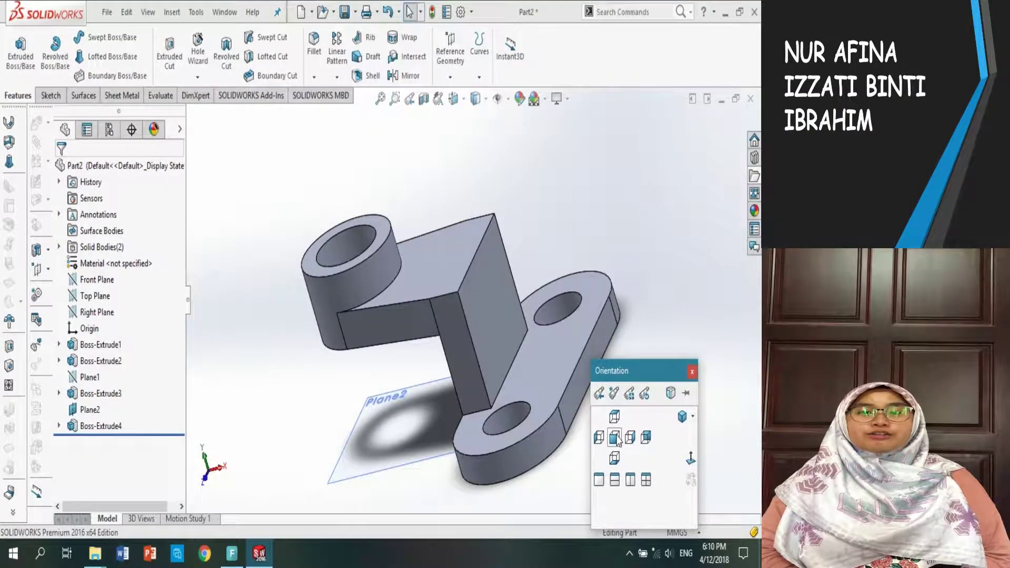
pyautogui.click(615, 438)
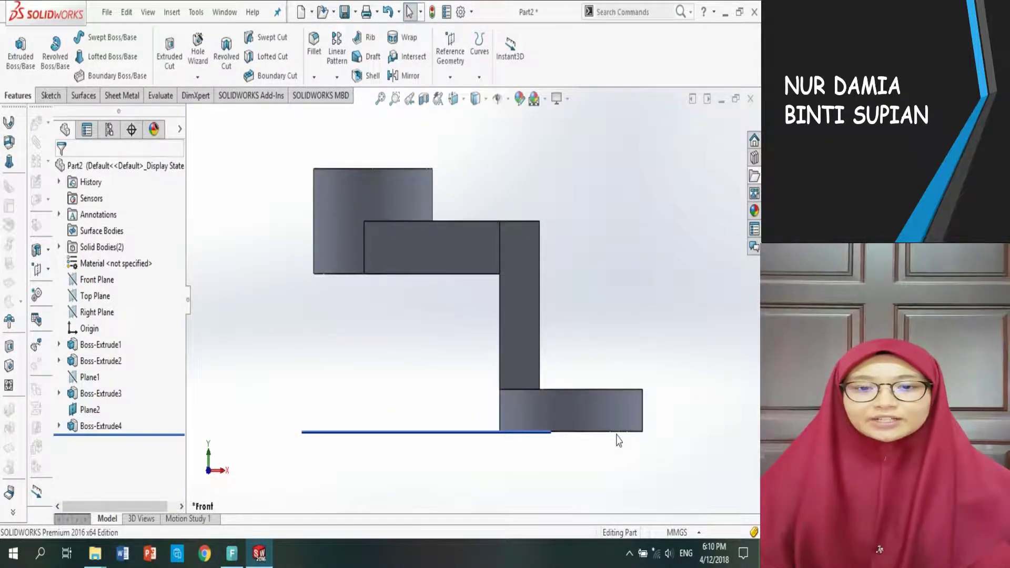
# On the Front Plane, sketch a slanted line from the upright block's top corner to the base plate corner.
pyautogui.click(56, 98)
pyautogui.click(16, 41)
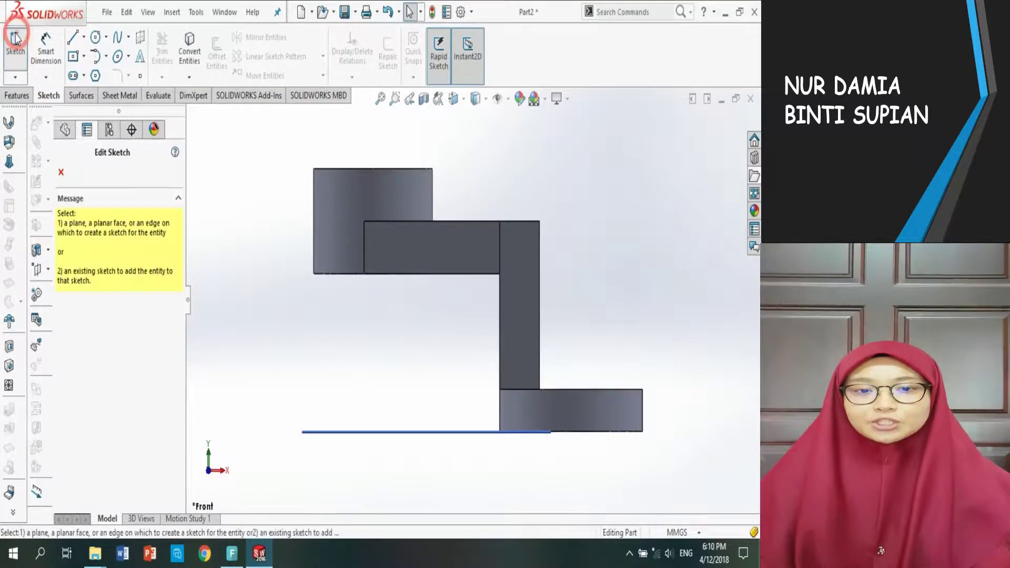
pyautogui.click(342, 118)
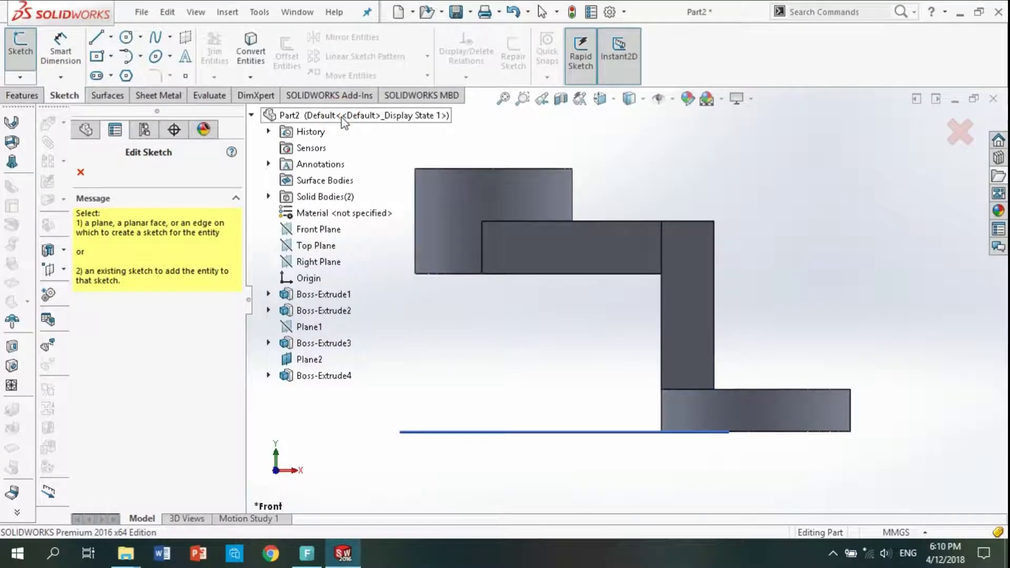
pyautogui.click(318, 230)
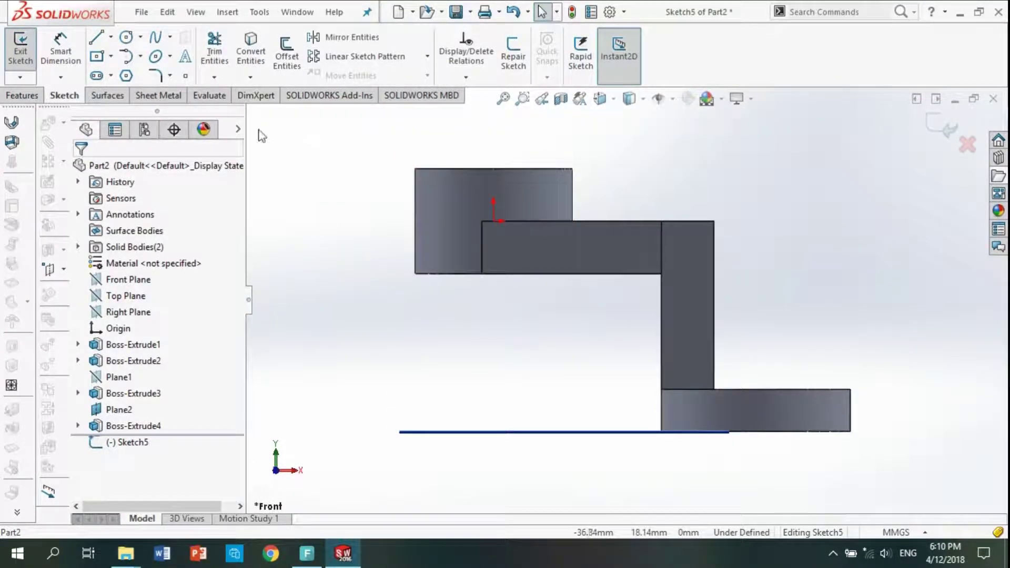
pyautogui.click(97, 40)
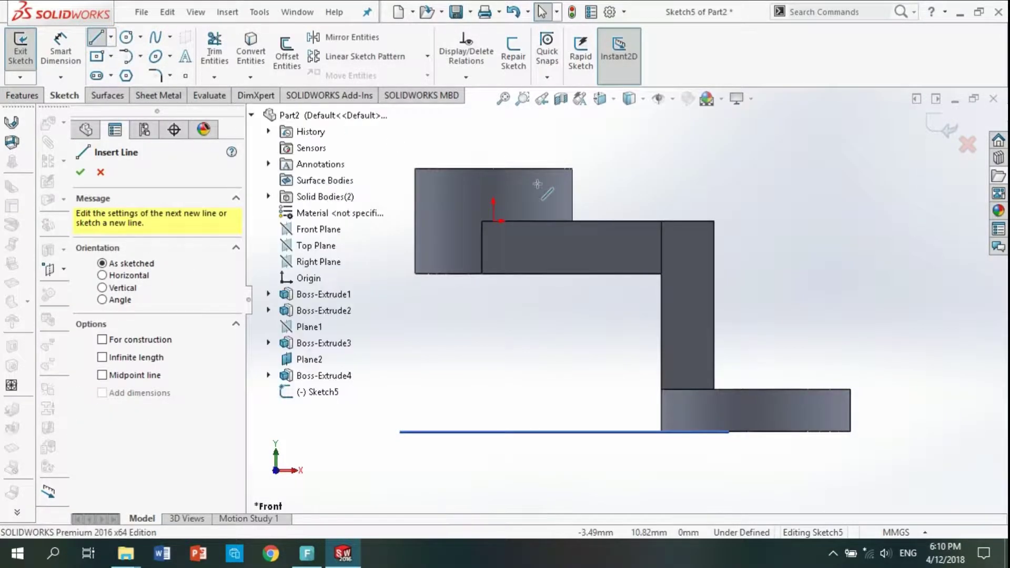
pyautogui.click(715, 221)
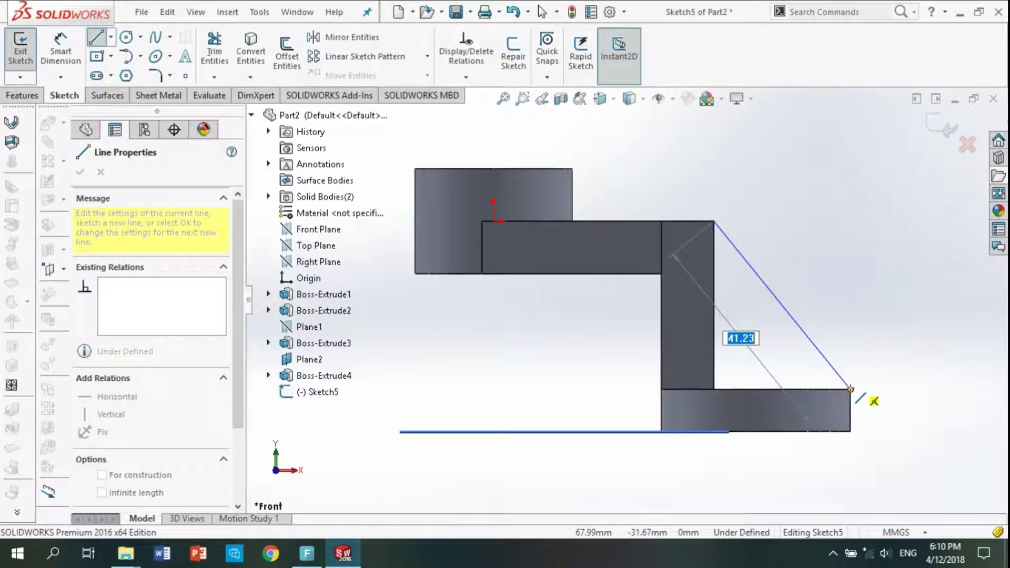
pyautogui.click(851, 390)
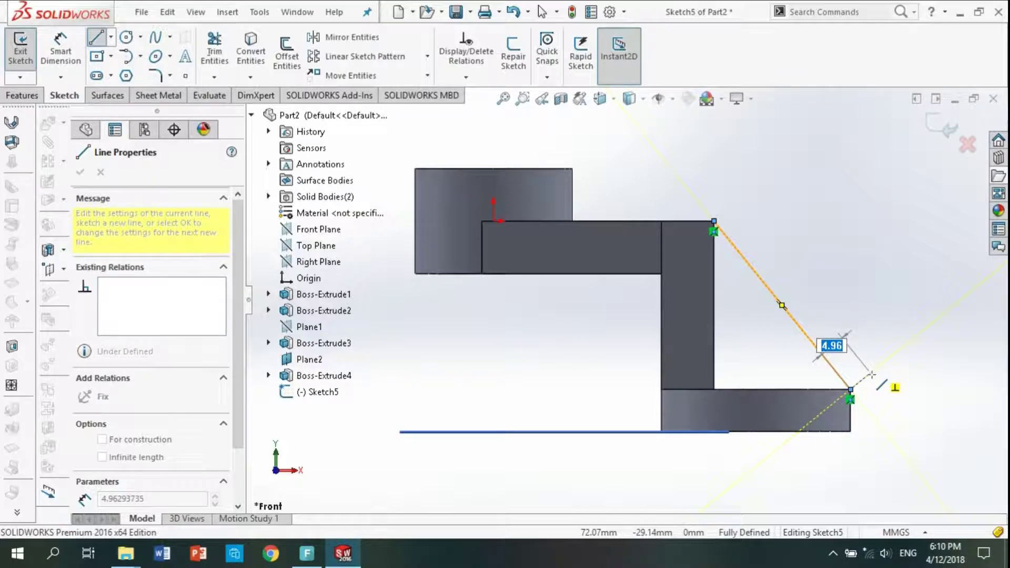
pyautogui.press('Escape')
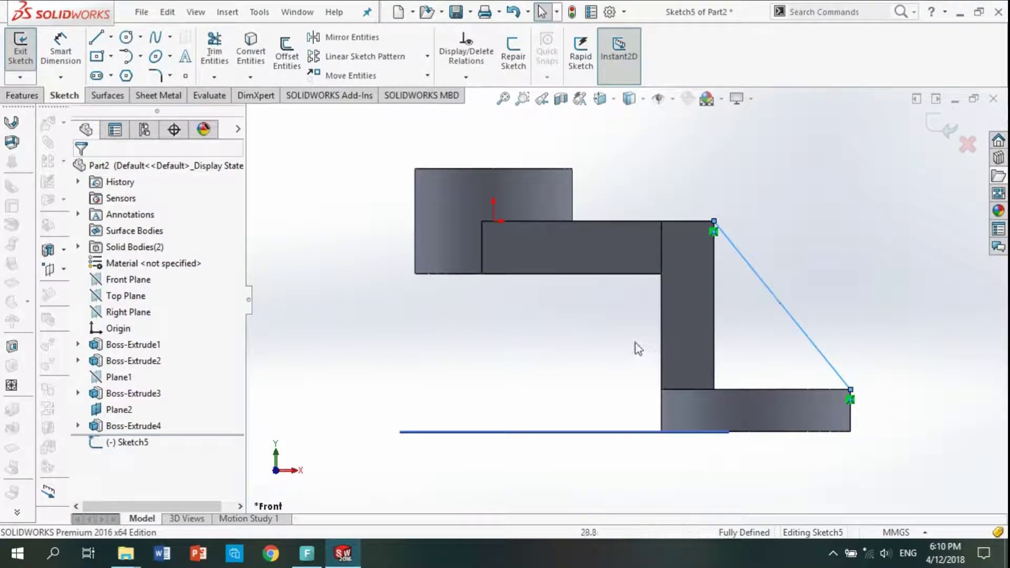
pyautogui.click(20, 95)
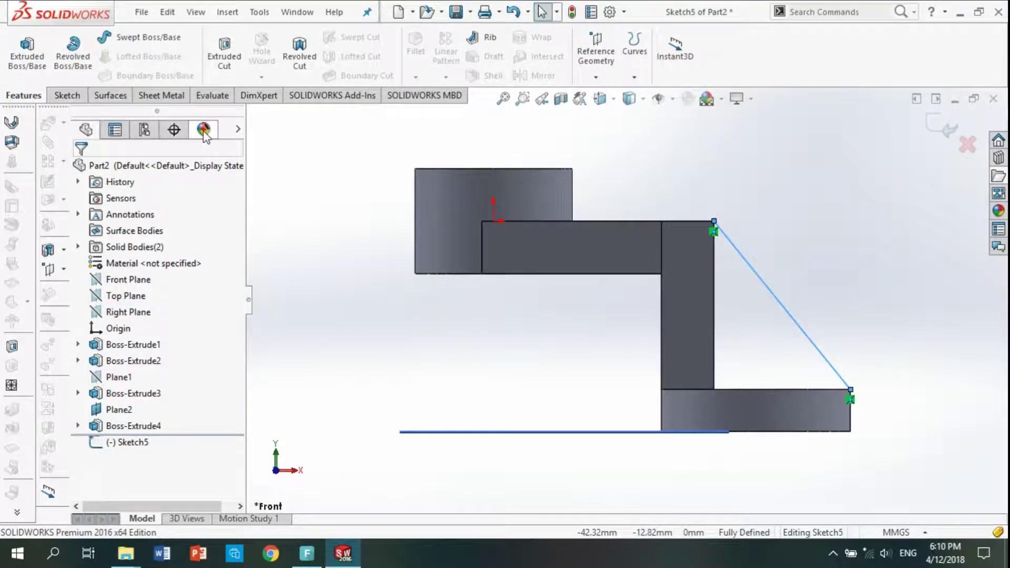
pyautogui.click(488, 40)
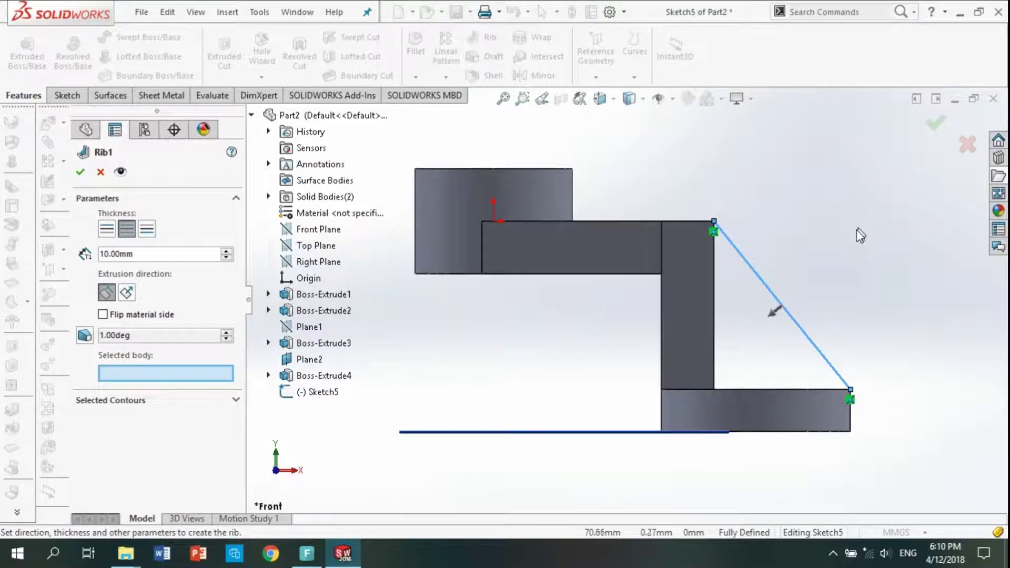
pyautogui.moveTo(861, 235); pyautogui.dragTo(795, 288, button='middle')
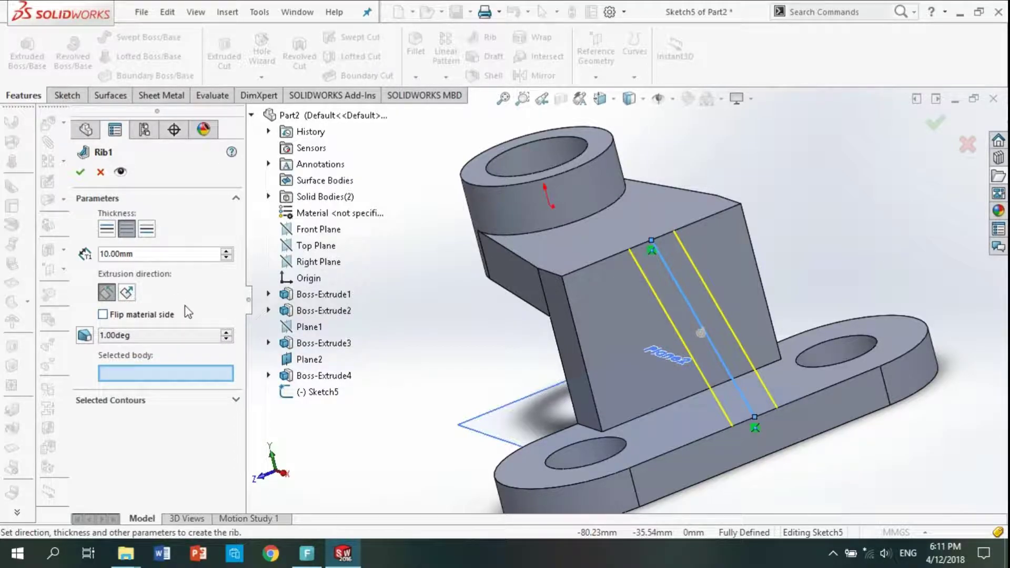
pyautogui.doubleClick(149, 254)
pyautogui.write('12')
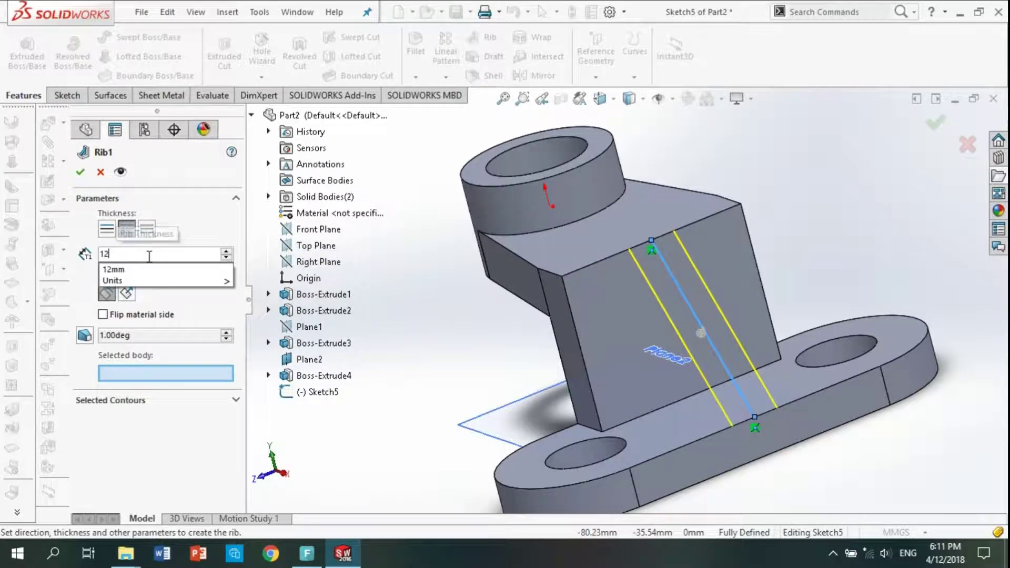
pyautogui.press('Return')
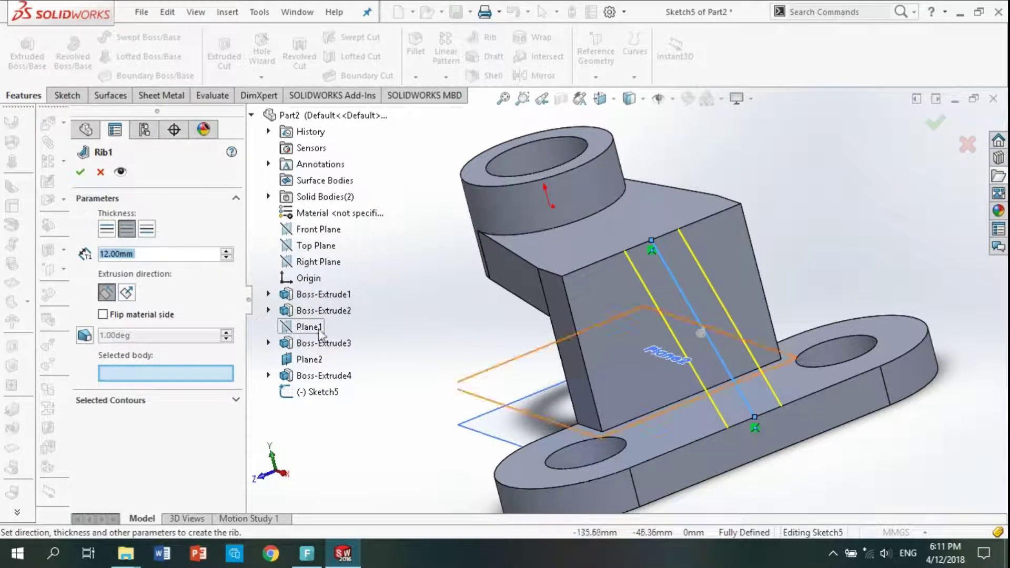
pyautogui.click(83, 176)
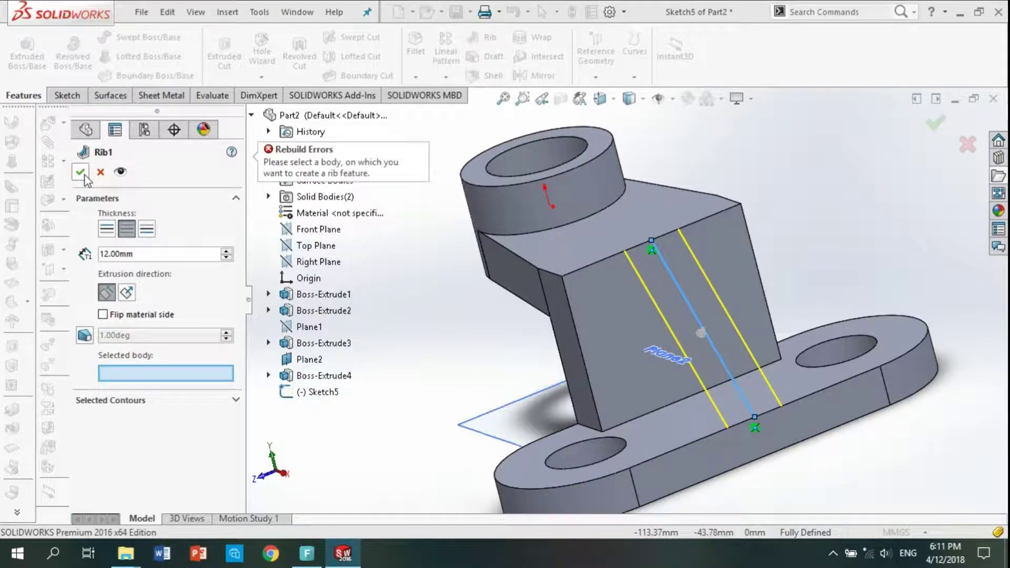
pyautogui.click(84, 176)
pyautogui.click(99, 173)
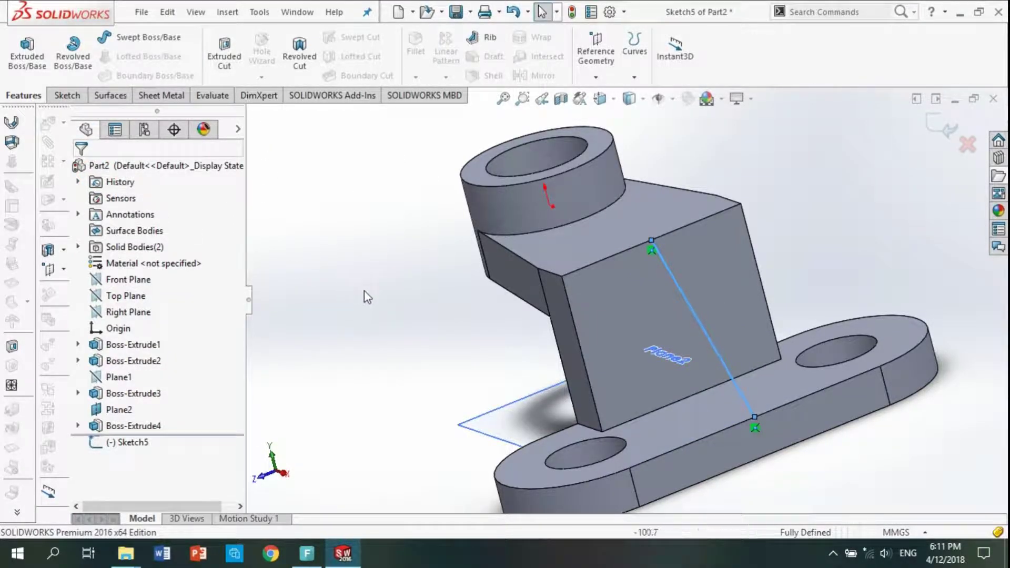
# Exit the diagonal line sketch, Sketch5.
pyautogui.moveTo(371, 303); pyautogui.dragTo(431, 284, button='middle')
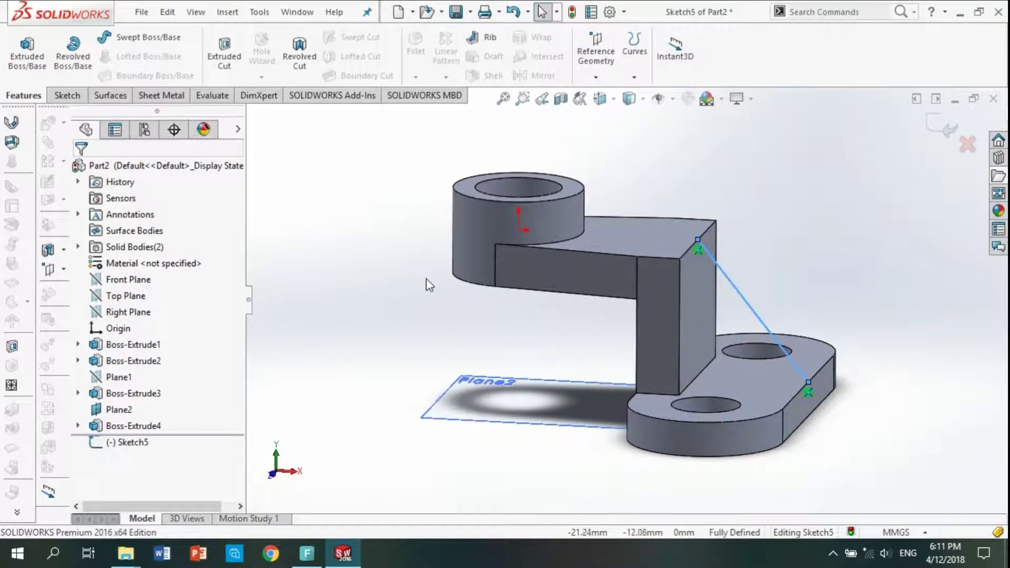
pyautogui.rightClick(150, 428)
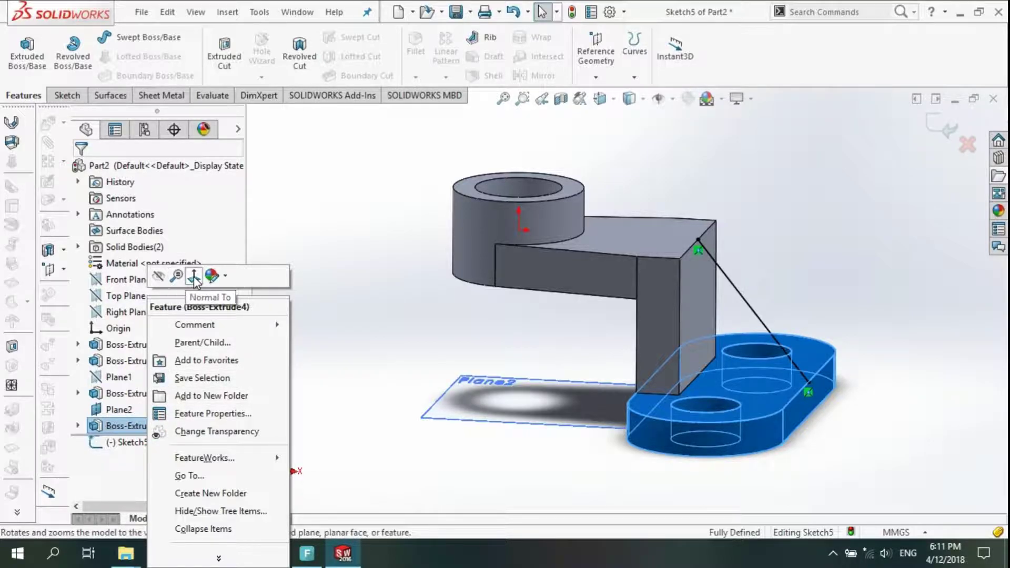
pyautogui.click(321, 298)
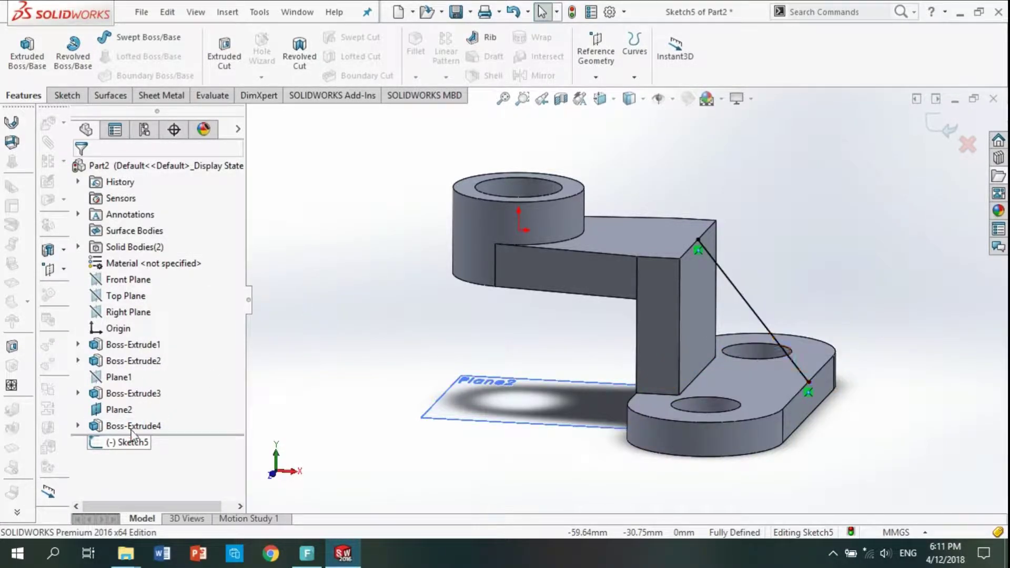
pyautogui.click(62, 96)
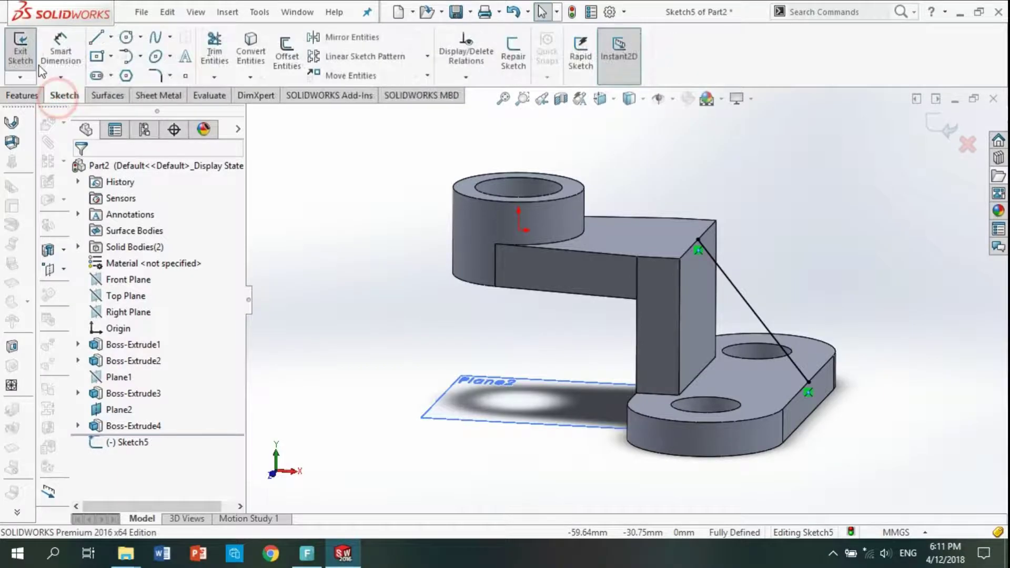
pyautogui.click(20, 46)
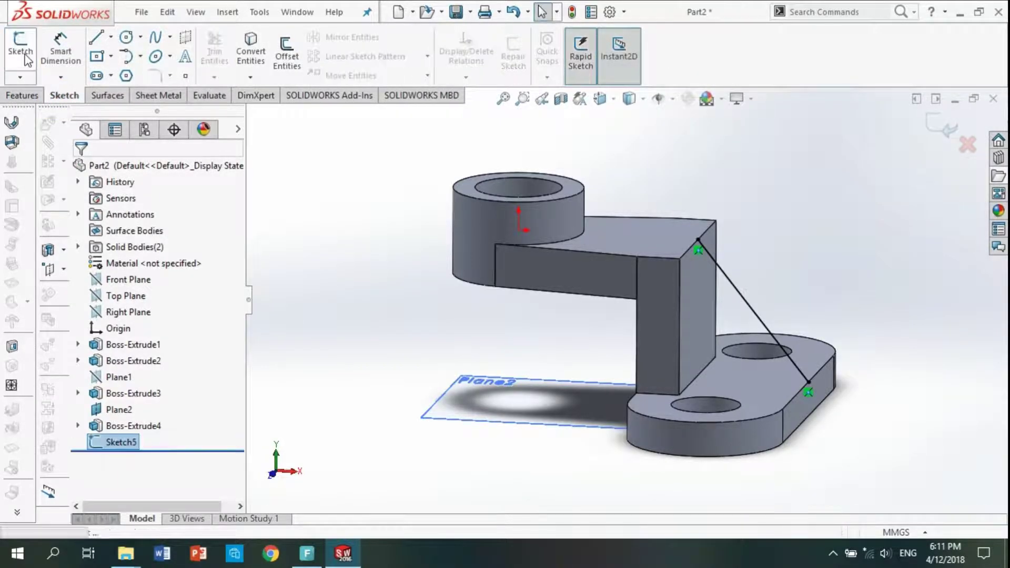
# Edit Boss-Extrude4 so the base plate has Merge result enabled.
pyautogui.rightClick(124, 425)
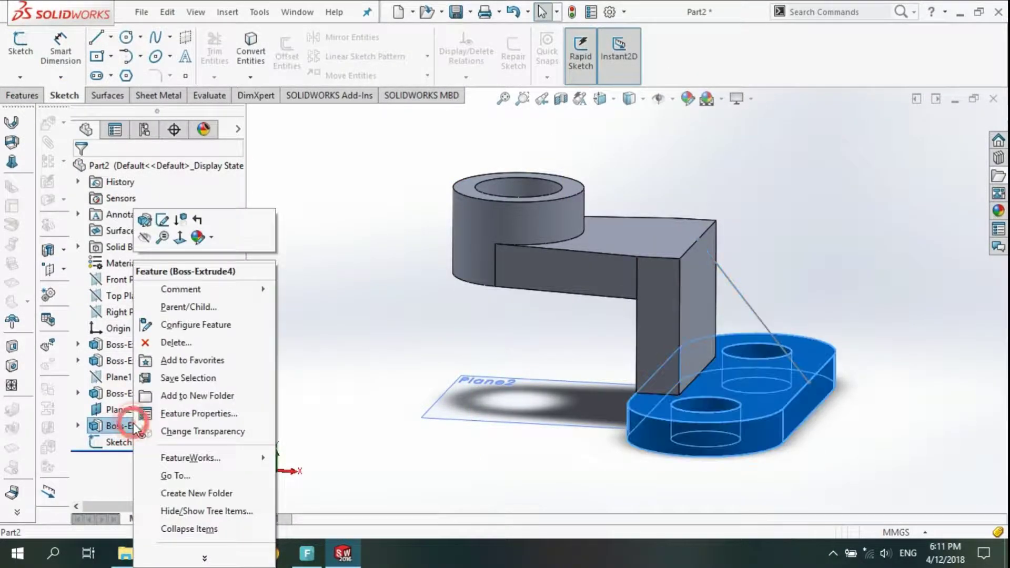
pyautogui.click(145, 221)
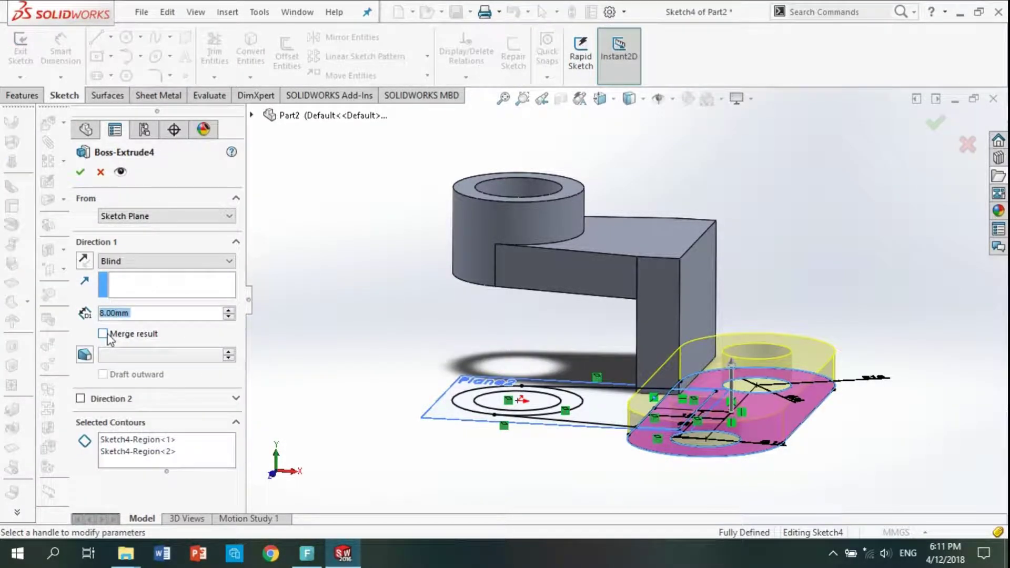
pyautogui.click(103, 334)
pyautogui.click(81, 178)
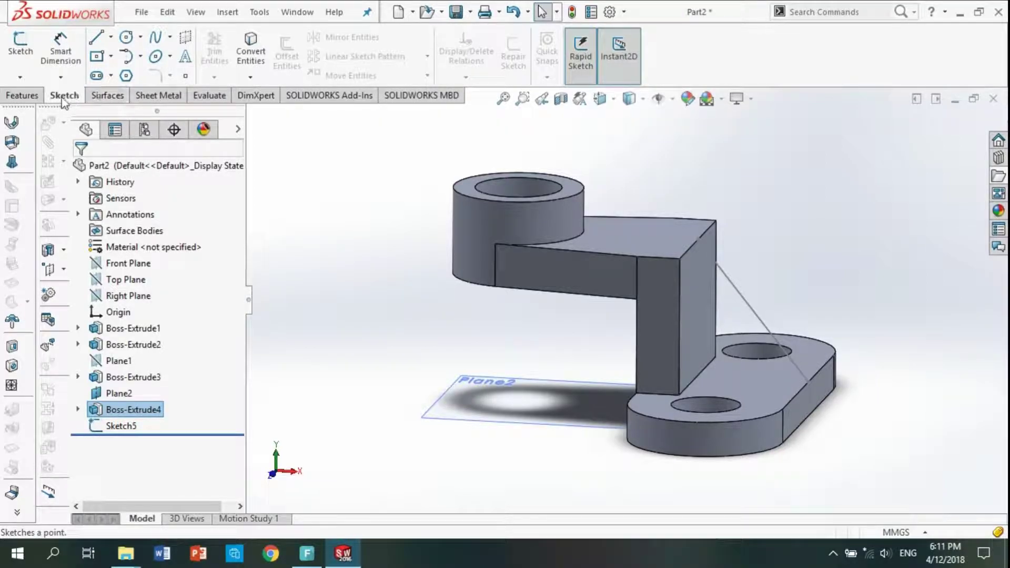
# Create a 12 mm thick rib using the diagonal sketch line as its profile.
pyautogui.click(22, 95)
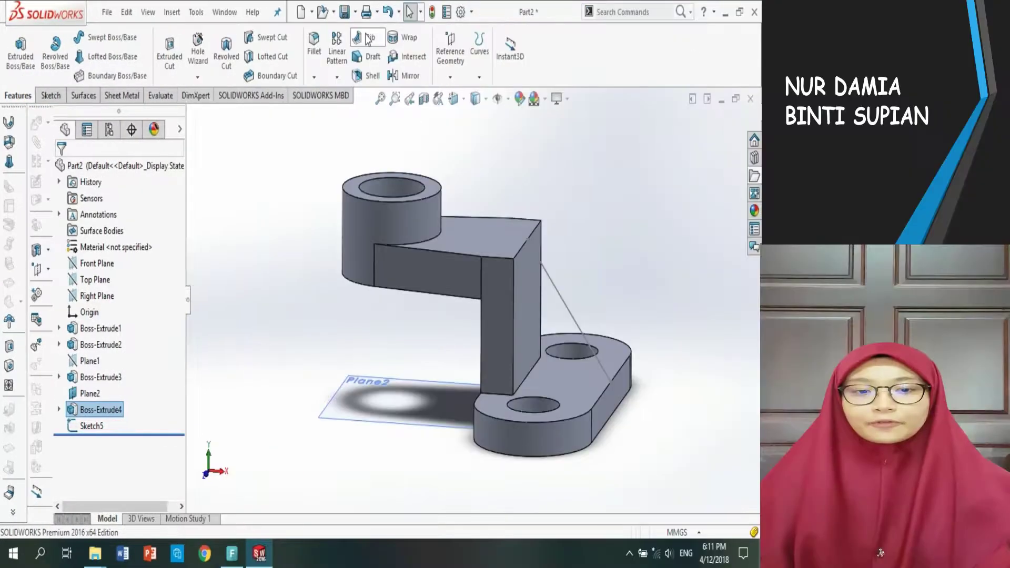
pyautogui.click(473, 38)
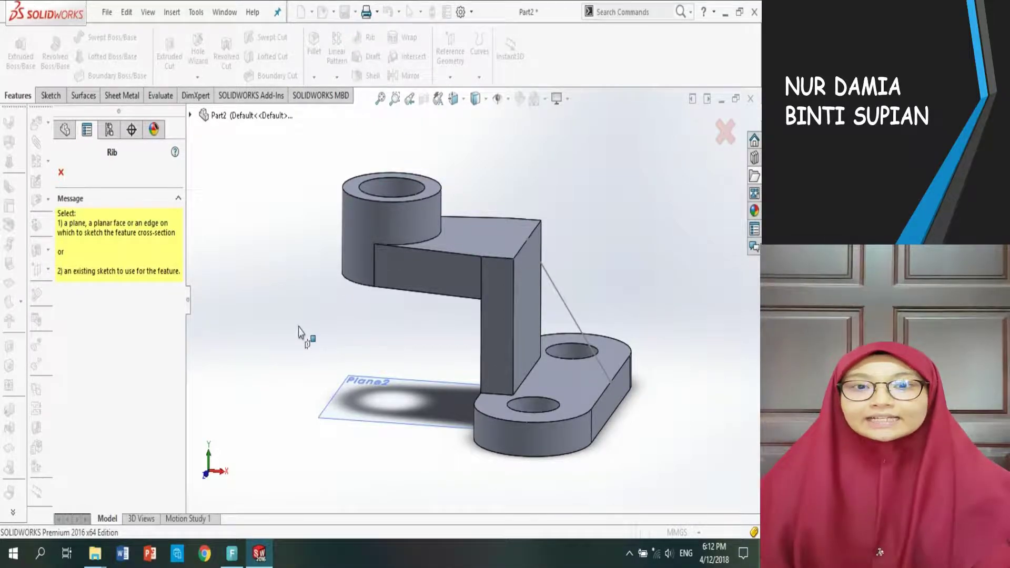
pyautogui.moveTo(305, 334); pyautogui.dragTo(270, 343, button='middle')
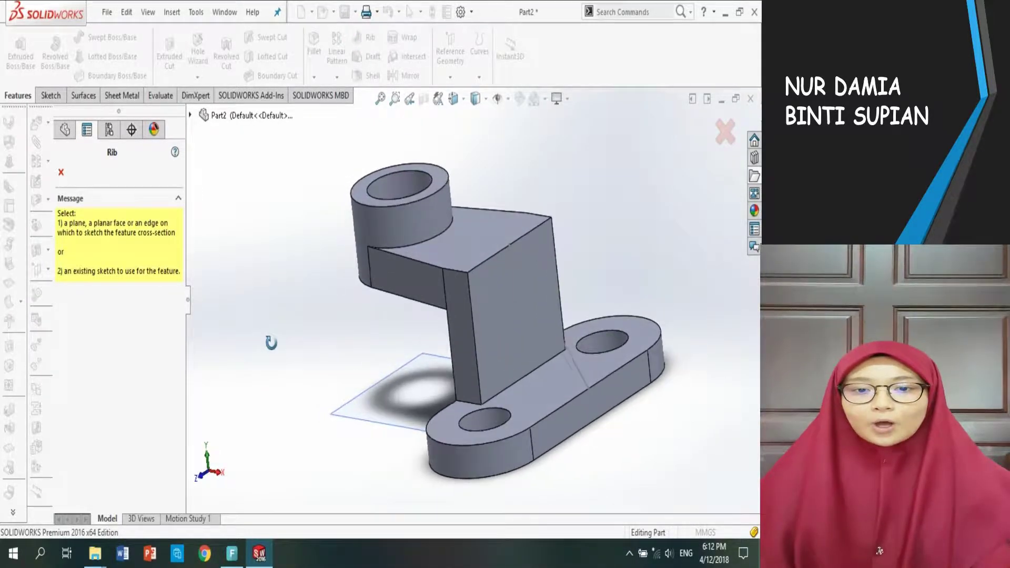
pyautogui.click(551, 332)
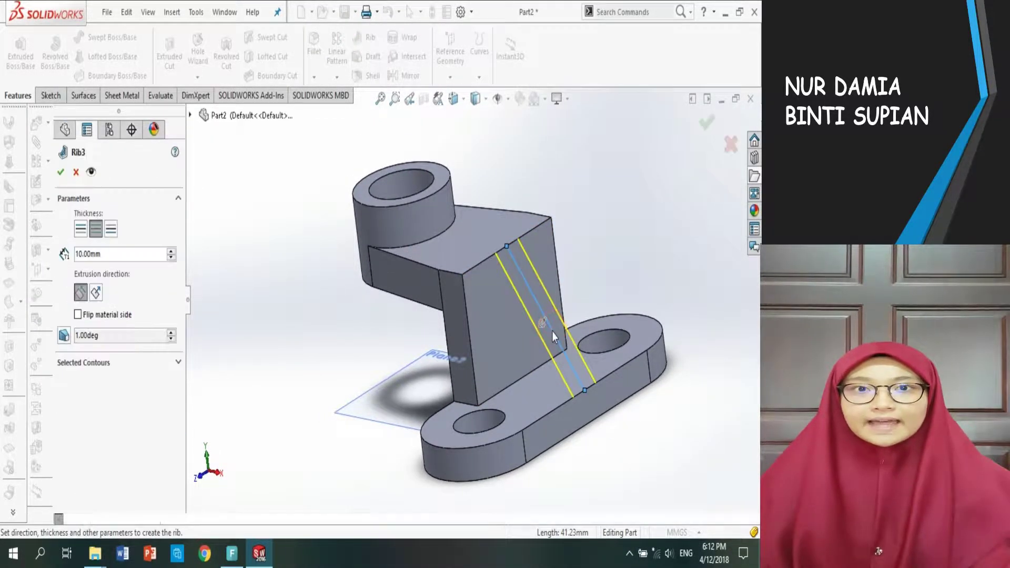
pyautogui.click(121, 254)
pyautogui.write('12')
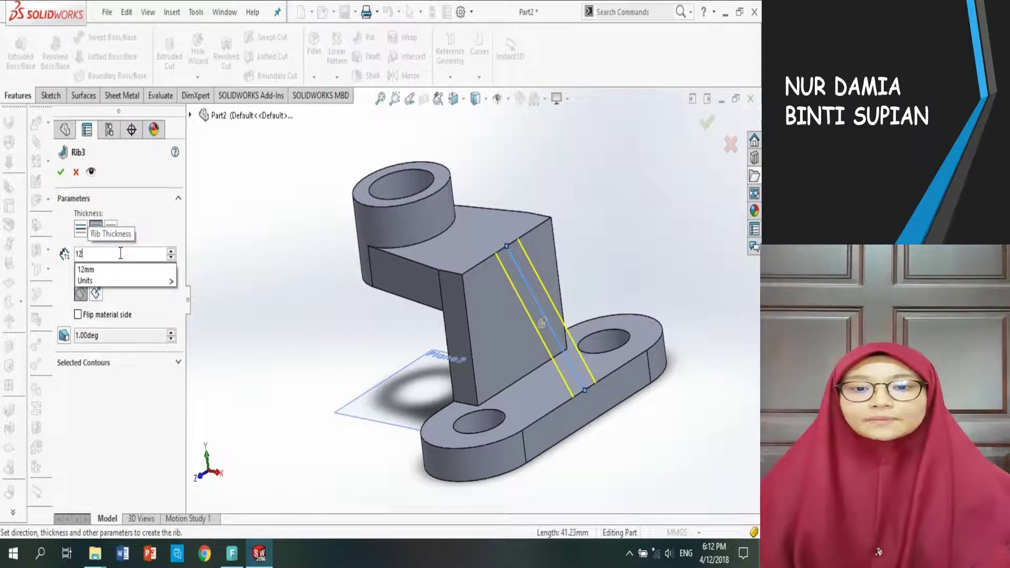
pyautogui.press('Return')
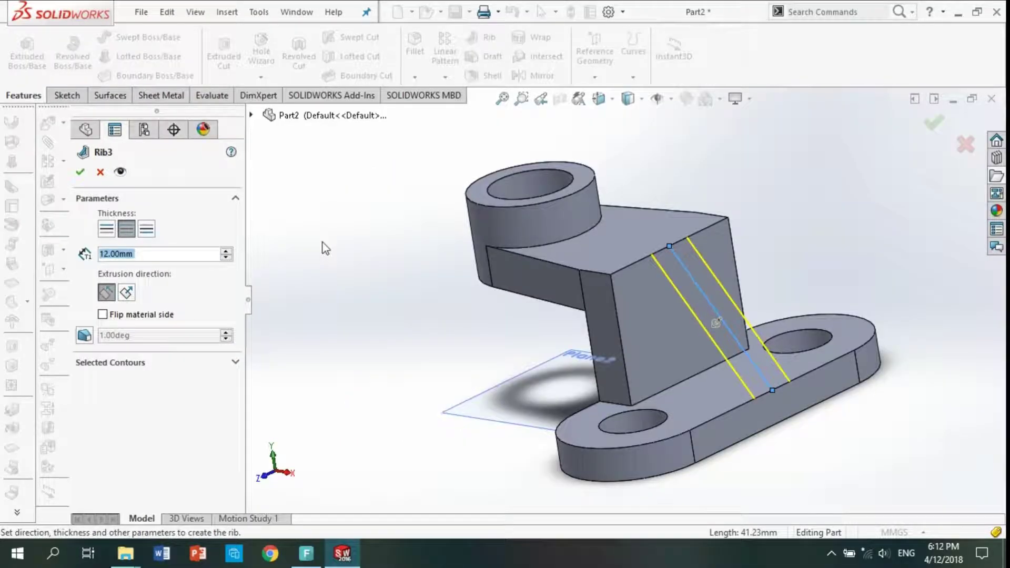
pyautogui.click(82, 172)
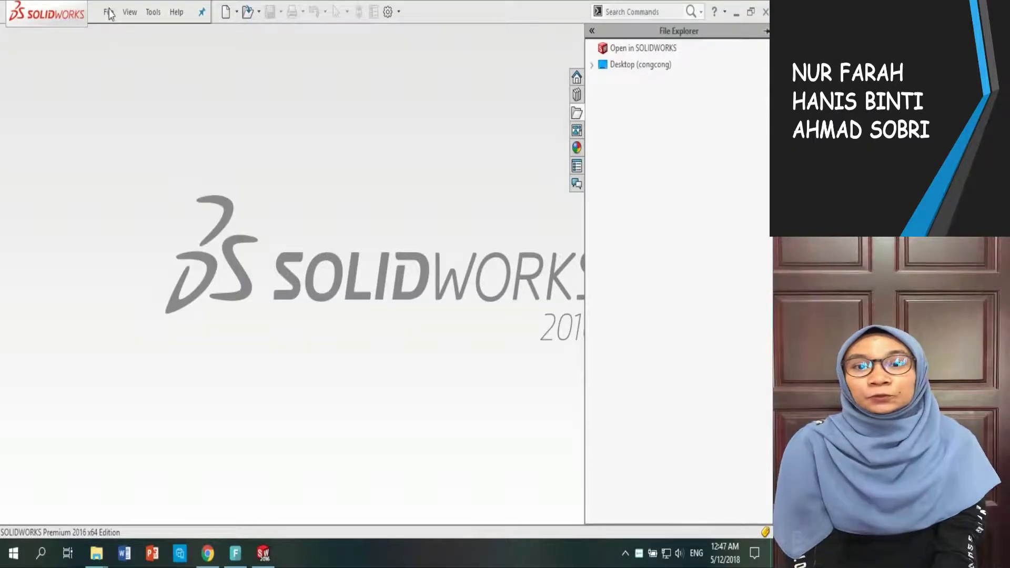
# Create a new document from the Drawing template.
pyautogui.click(109, 13)
pyautogui.click(116, 34)
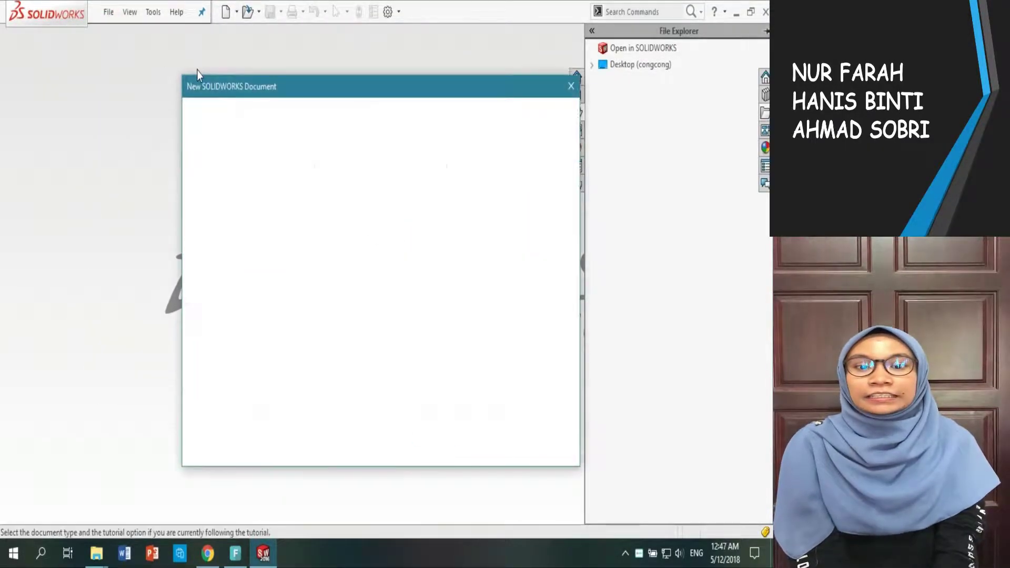
pyautogui.click(501, 239)
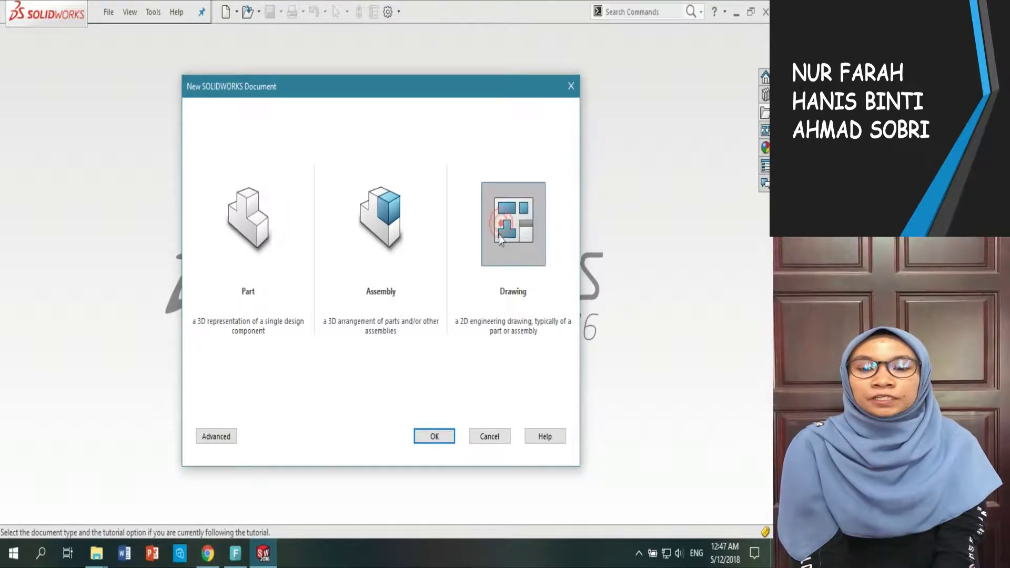
pyautogui.click(437, 438)
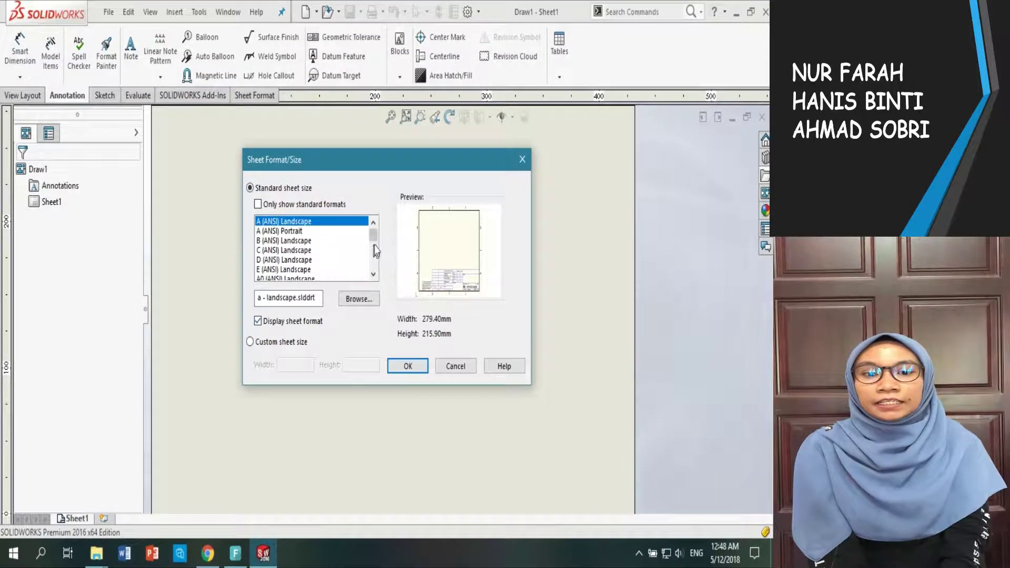
# Set the sheet to A4 (ISO) with the a4 - landscape.slddrt sheet format.
pyautogui.moveTo(374, 243); pyautogui.dragTo(376, 251)
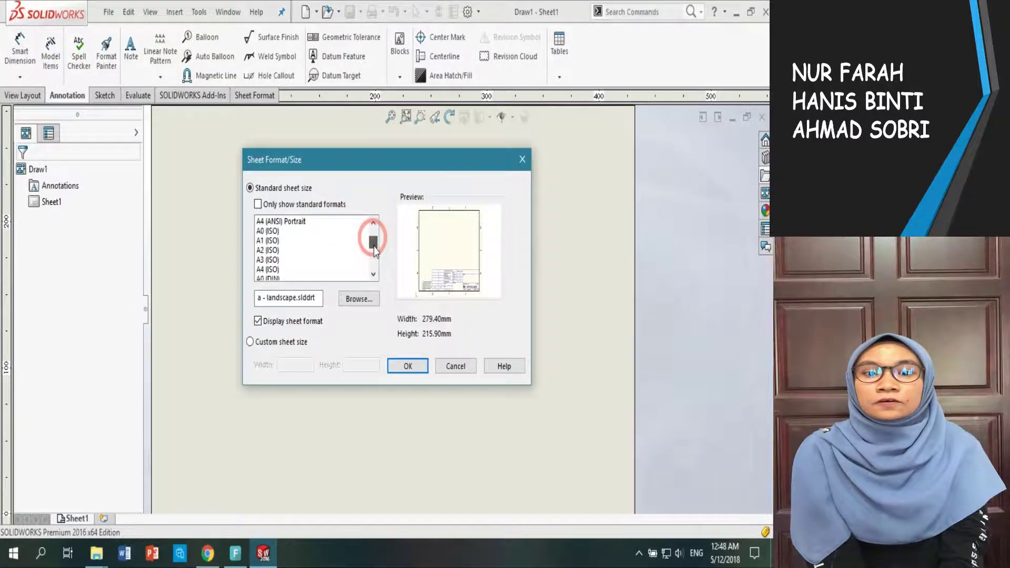
pyautogui.click(288, 270)
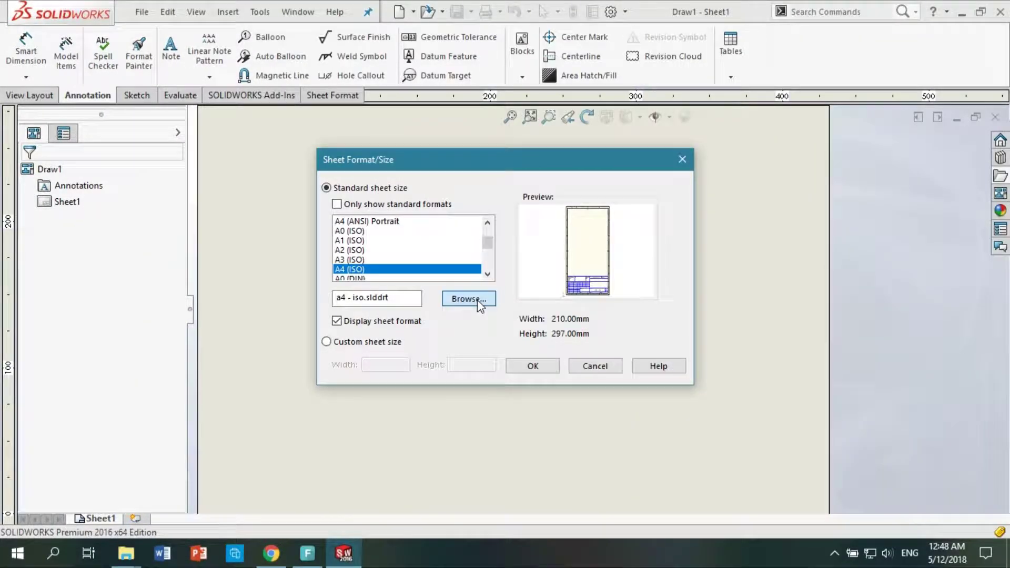
pyautogui.click(479, 300)
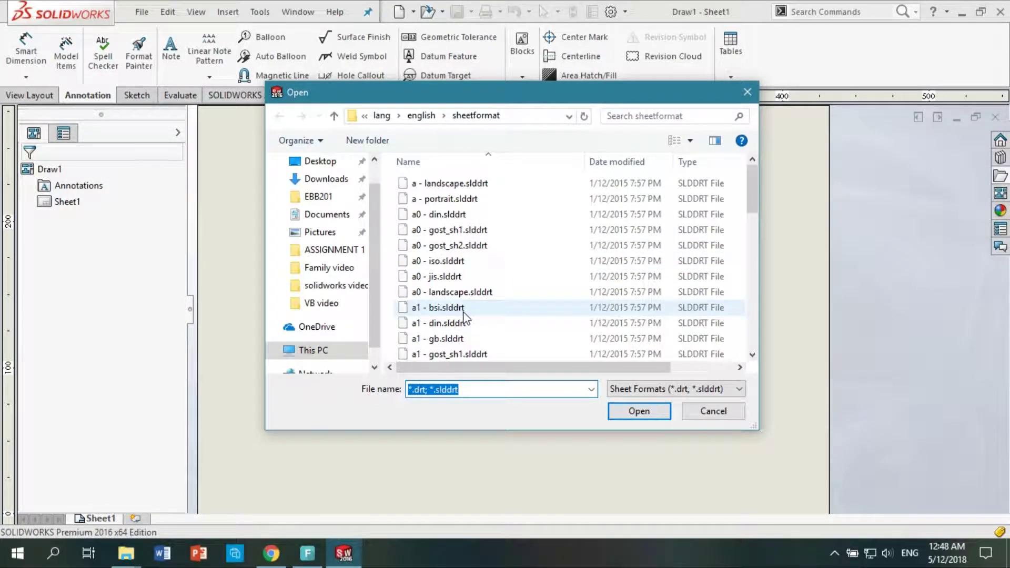
pyautogui.click(464, 312)
pyautogui.scroll(-9, 464, 316)
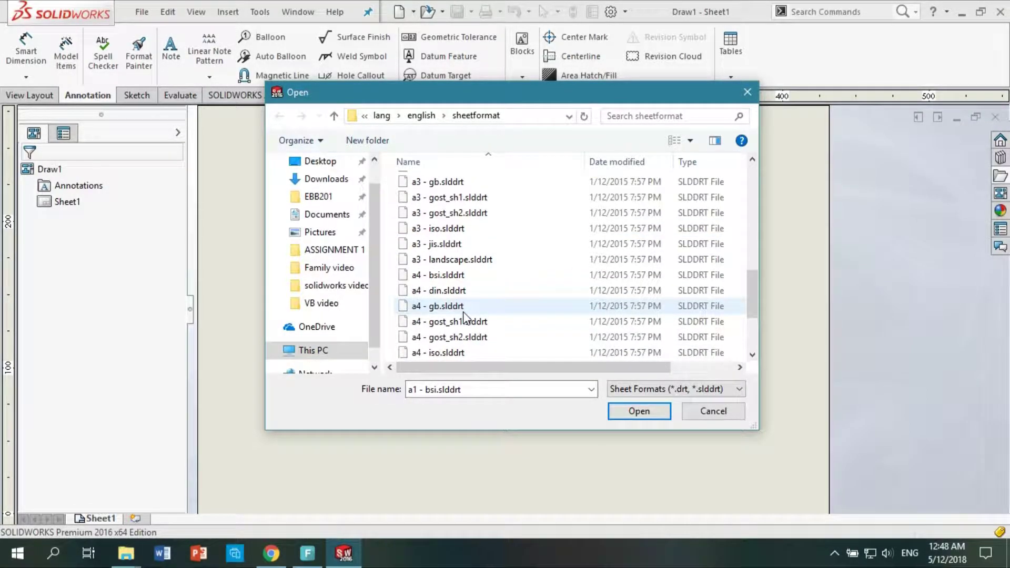
pyautogui.scroll(-2, 465, 311)
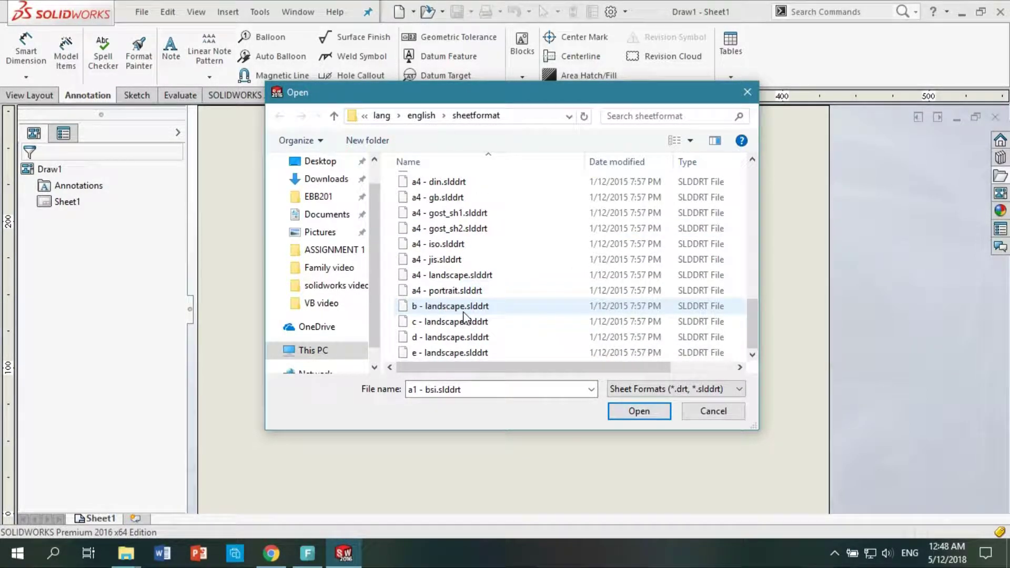
pyautogui.click(473, 279)
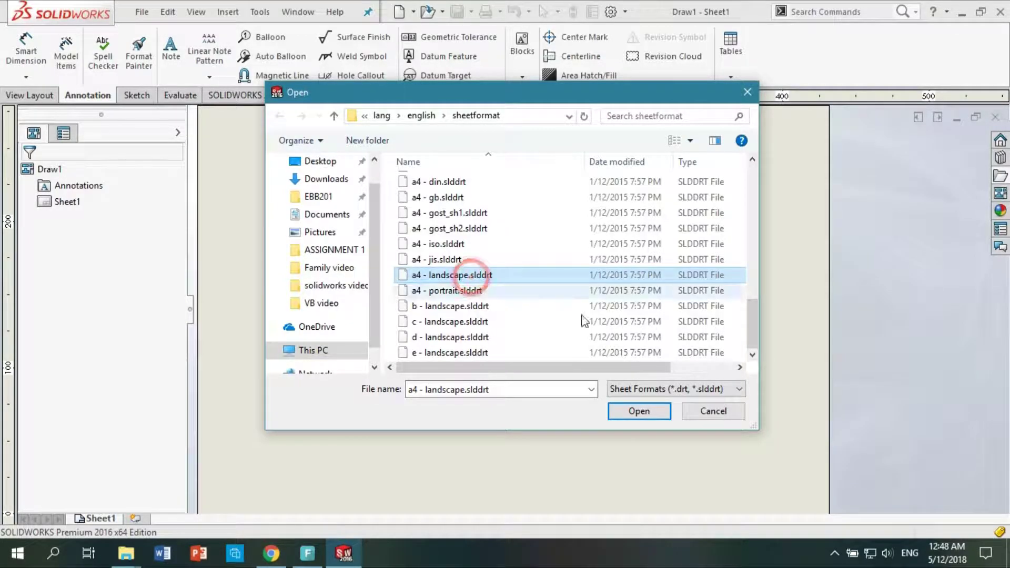
pyautogui.click(646, 410)
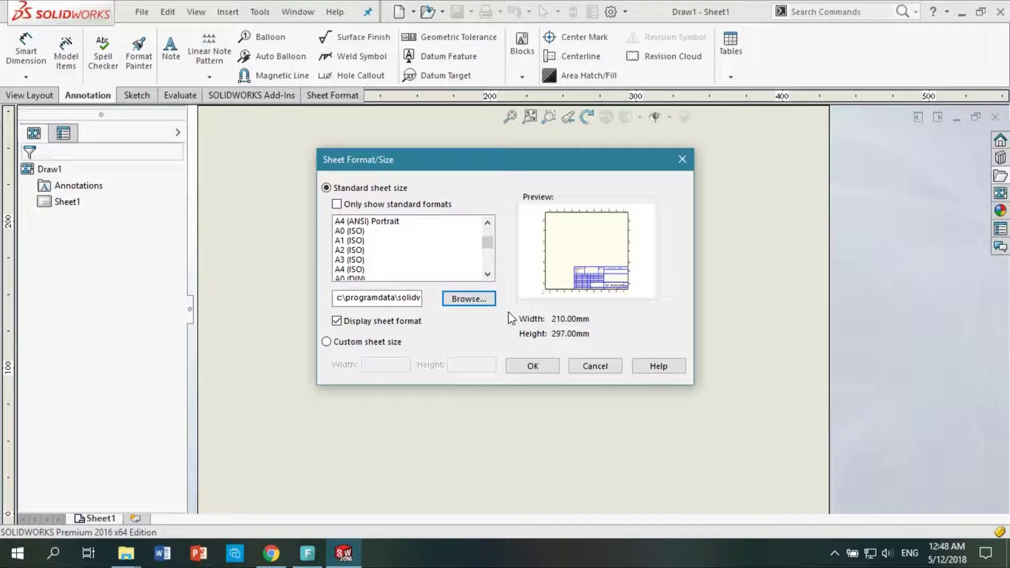
pyautogui.click(524, 368)
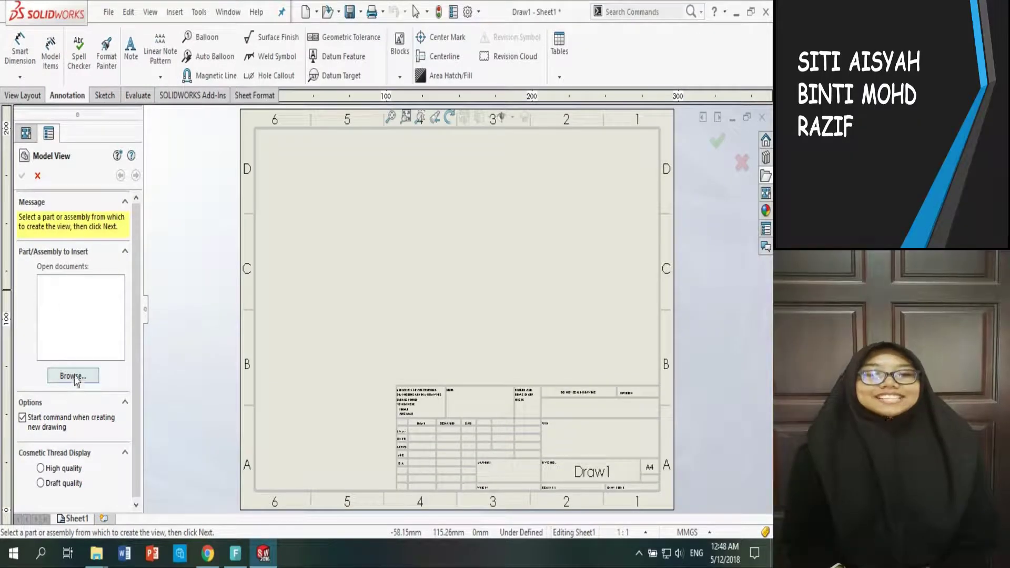
# Browse to the assignment part file and load it into Model View.
pyautogui.click(73, 377)
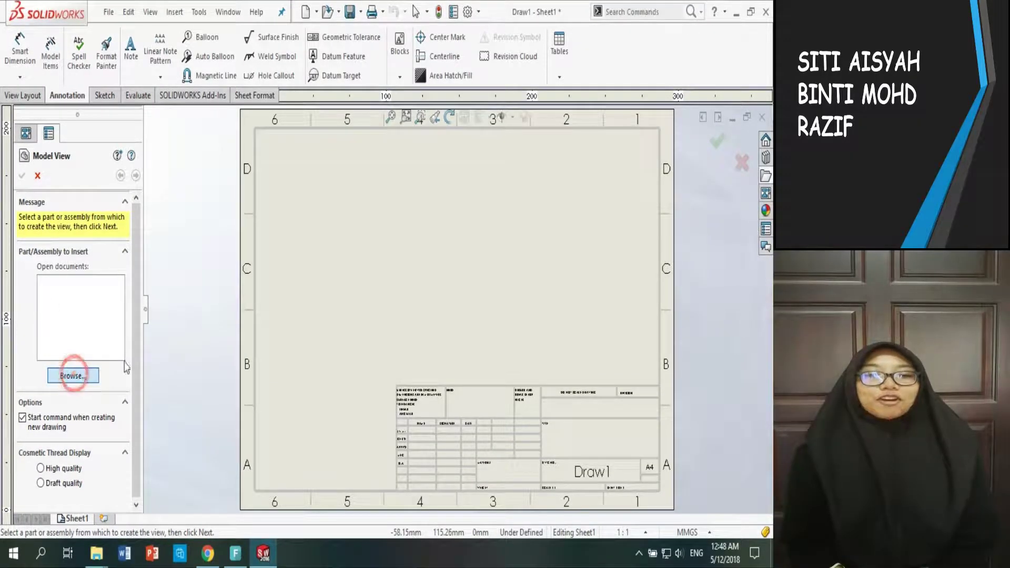
pyautogui.click(210, 230)
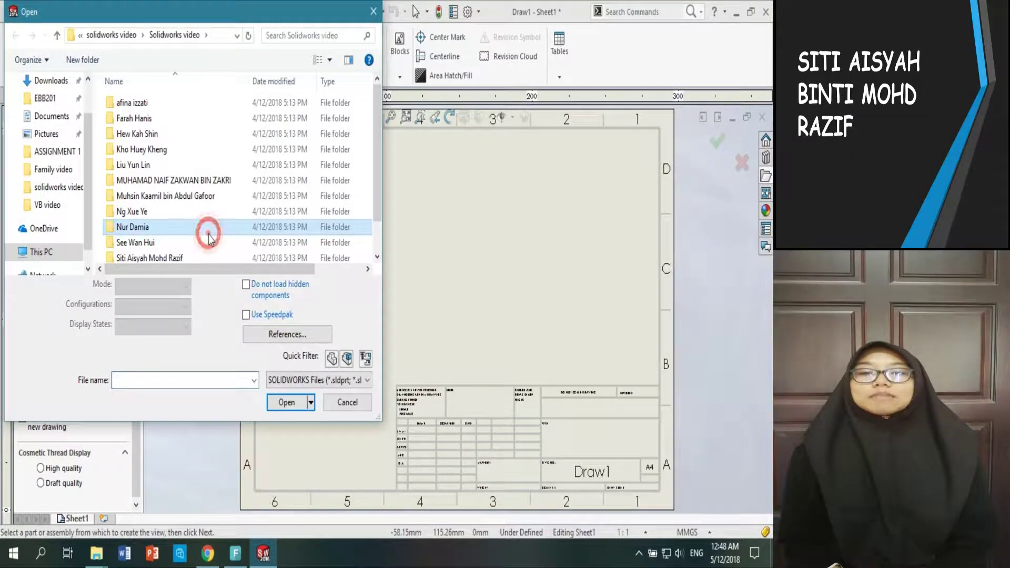
pyautogui.scroll(-1, 213, 237)
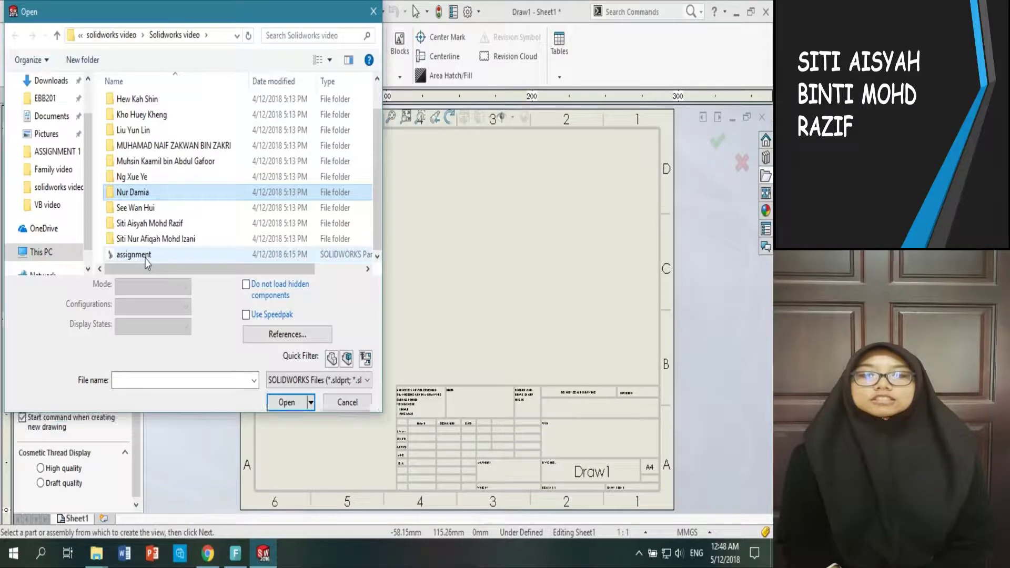
pyautogui.click(145, 257)
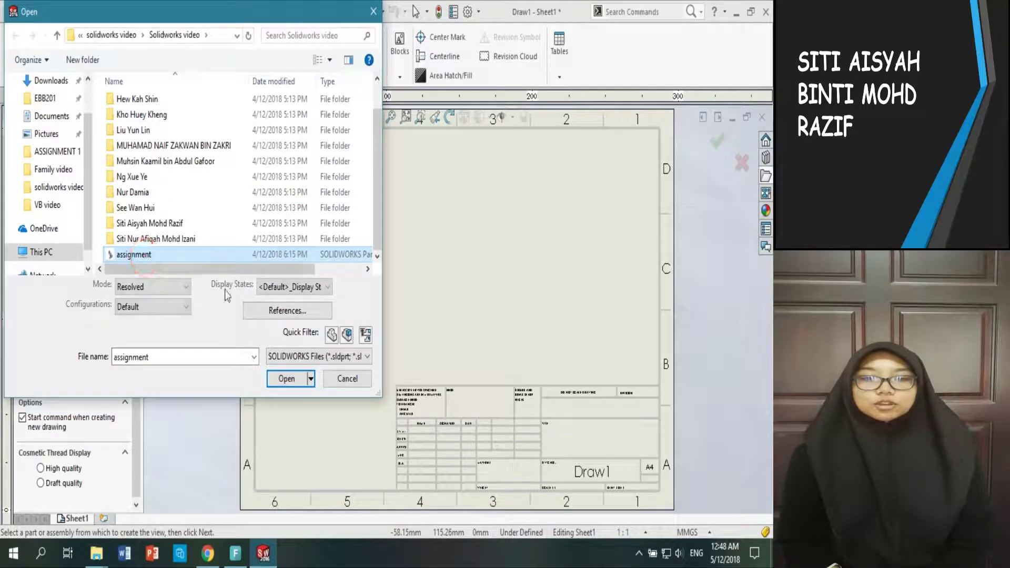
pyautogui.click(296, 382)
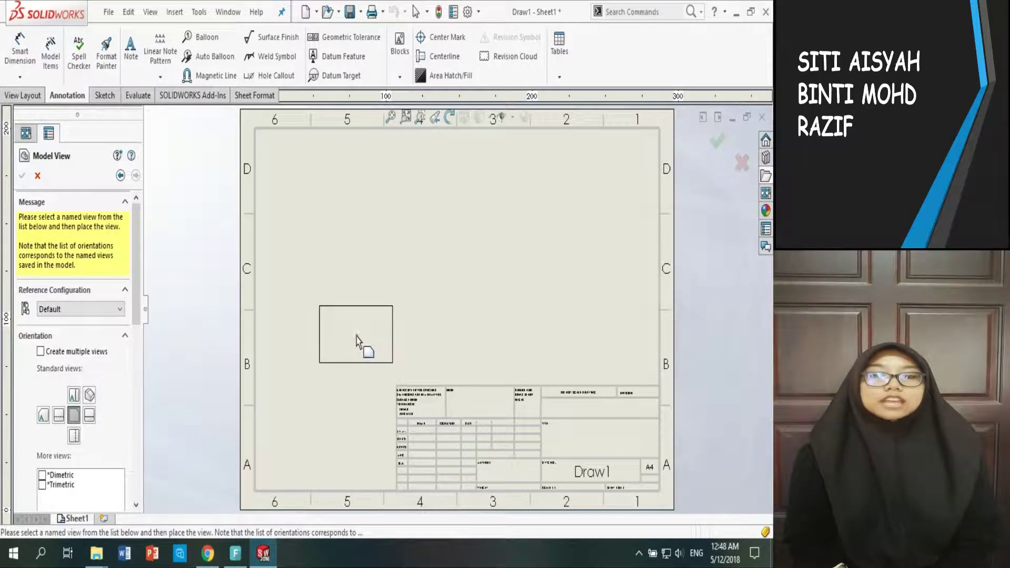
# Place the base view, projected top and side views, and an isometric view moved to upper right.
pyautogui.click(354, 341)
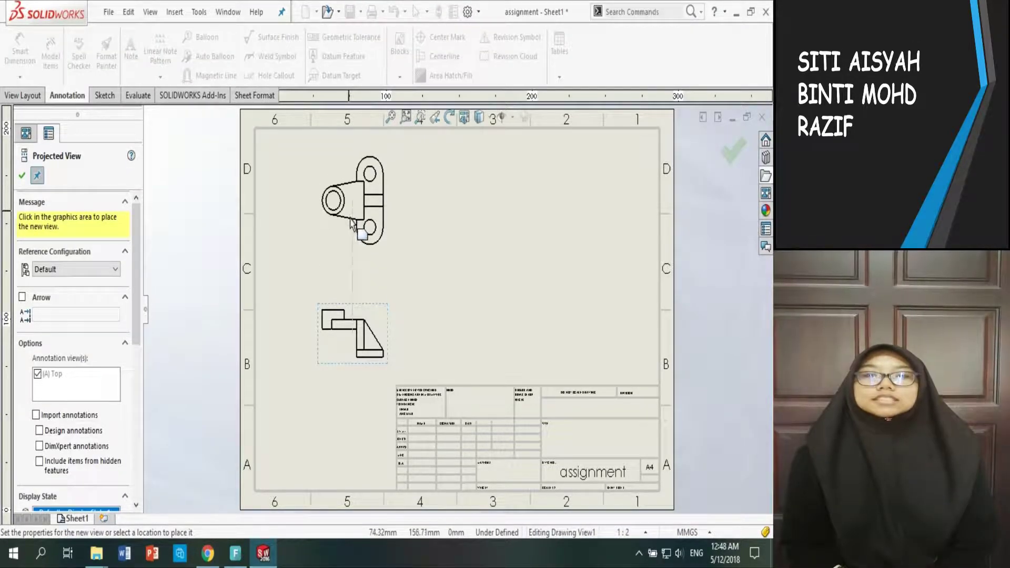
pyautogui.click(351, 204)
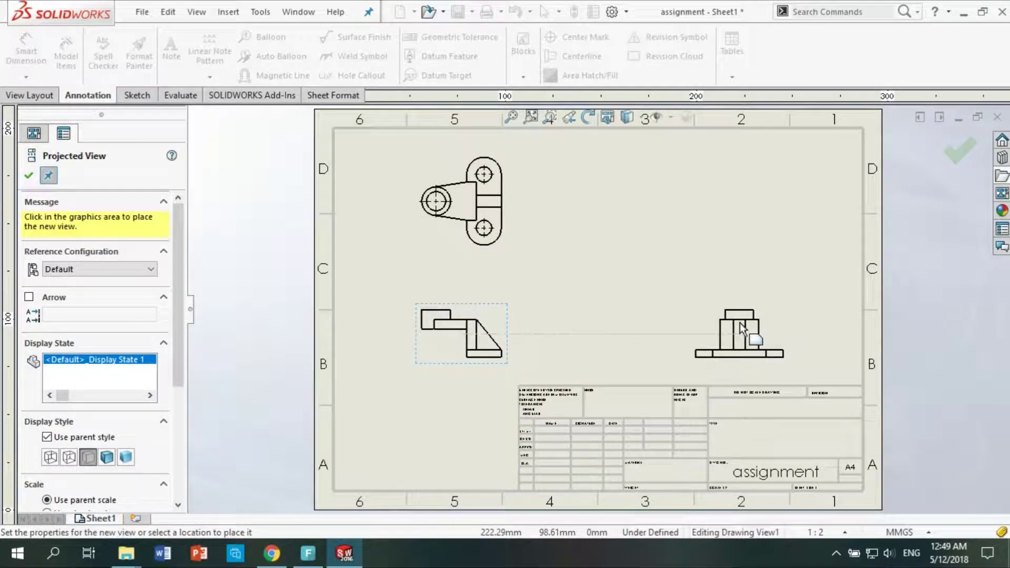
pyautogui.click(729, 331)
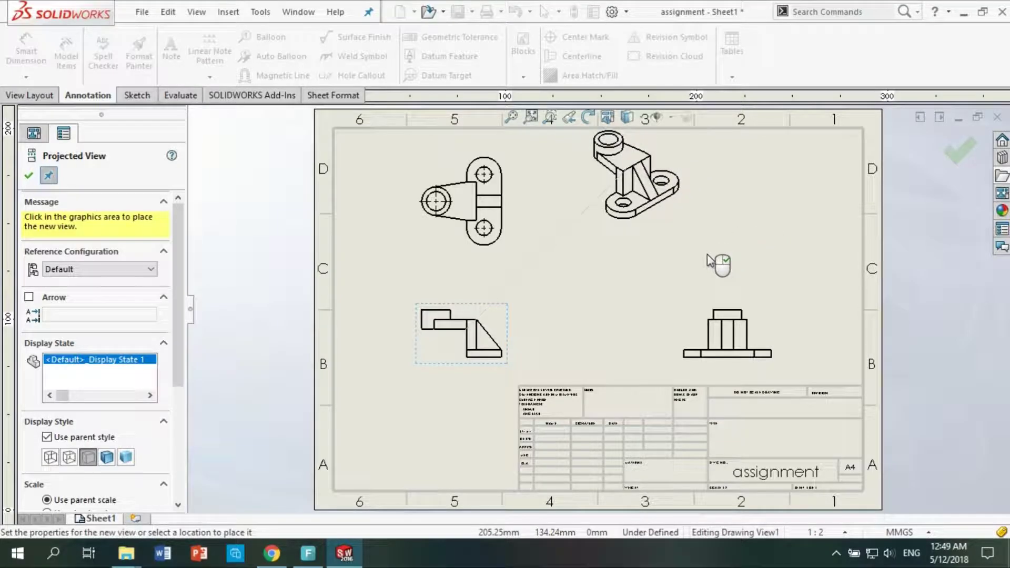
pyautogui.click(707, 263)
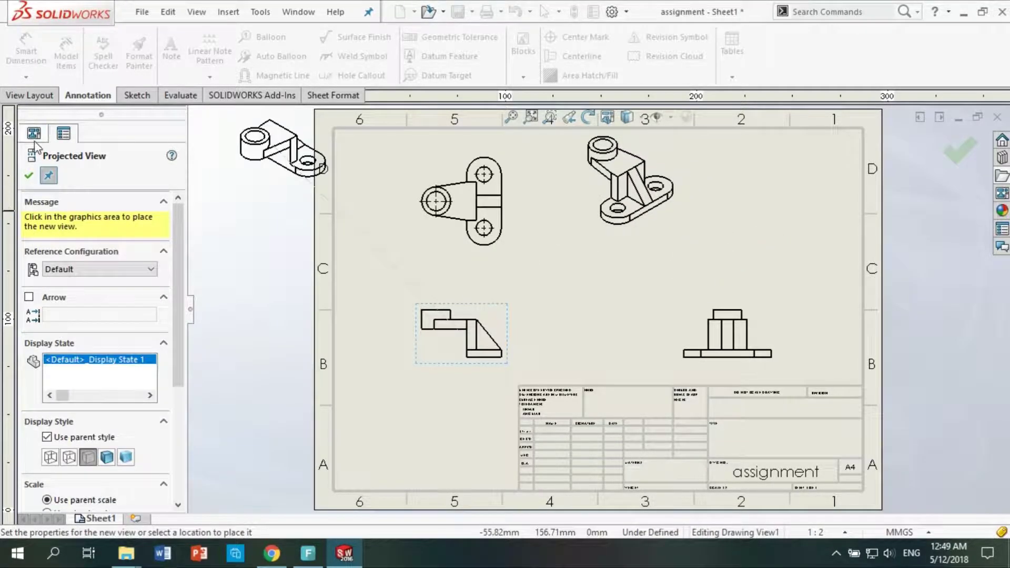
pyautogui.click(29, 177)
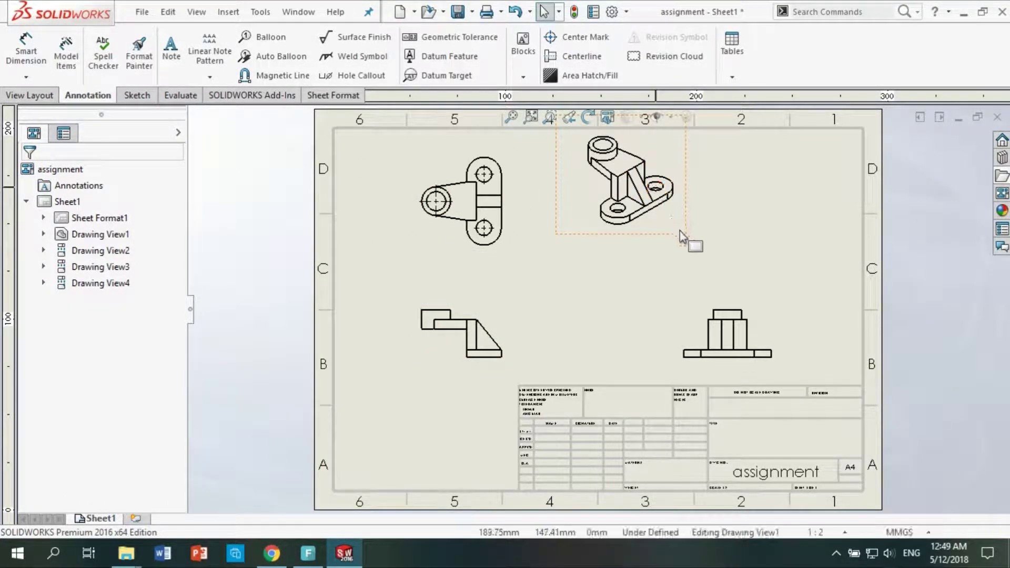
pyautogui.moveTo(688, 232)
pyautogui.mouseDown()
pyautogui.moveTo(790, 254)
pyautogui.moveTo(781, 253)
pyautogui.mouseUp()
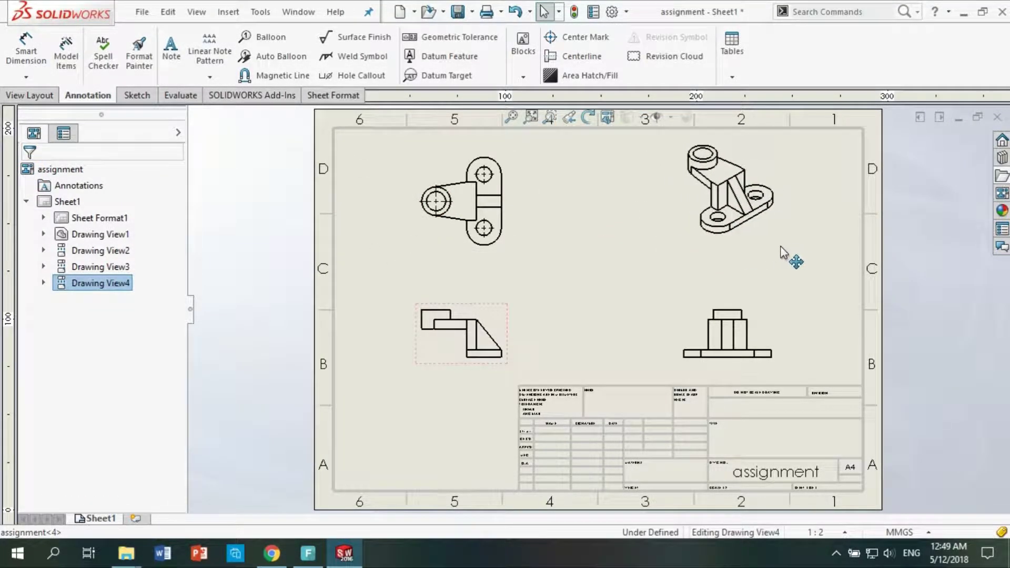
# Set the isometric Drawing View4 to Shaded With Edges and nudge it into place.
pyautogui.click(683, 230)
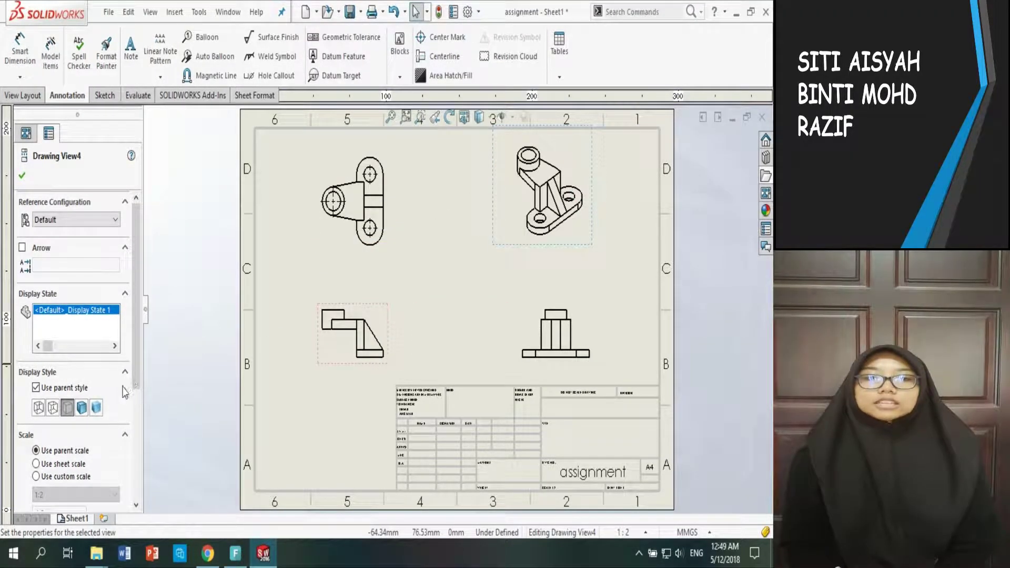
pyautogui.click(82, 408)
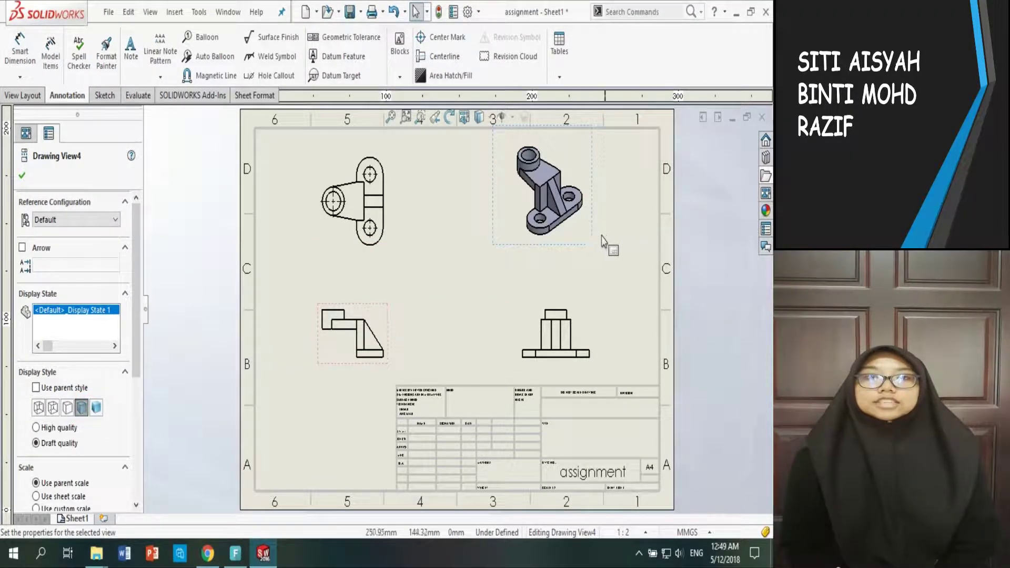
pyautogui.moveTo(595, 251); pyautogui.dragTo(601, 263)
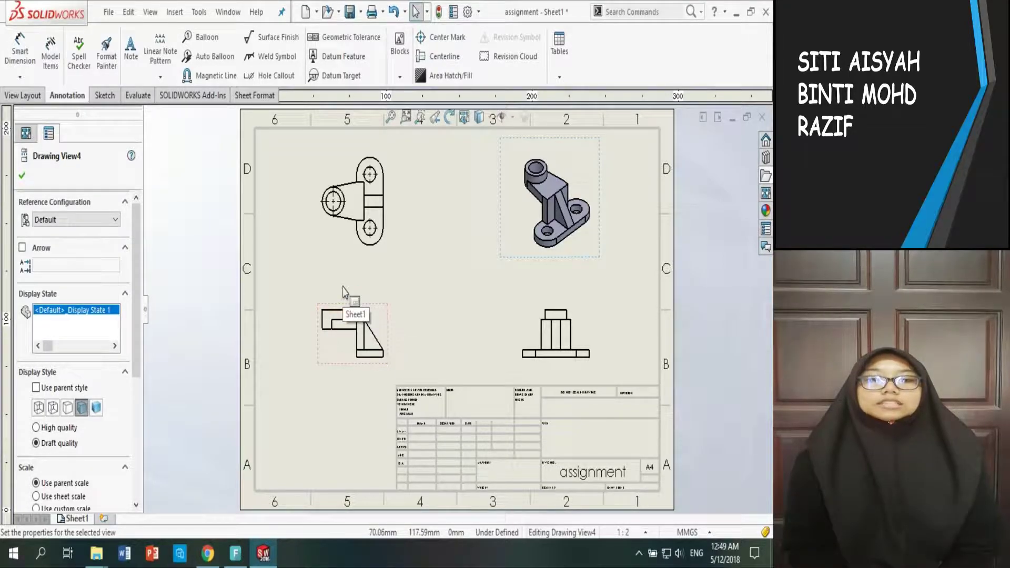
# Start Smart Dimension from the Annotation tools.
pyautogui.click(24, 96)
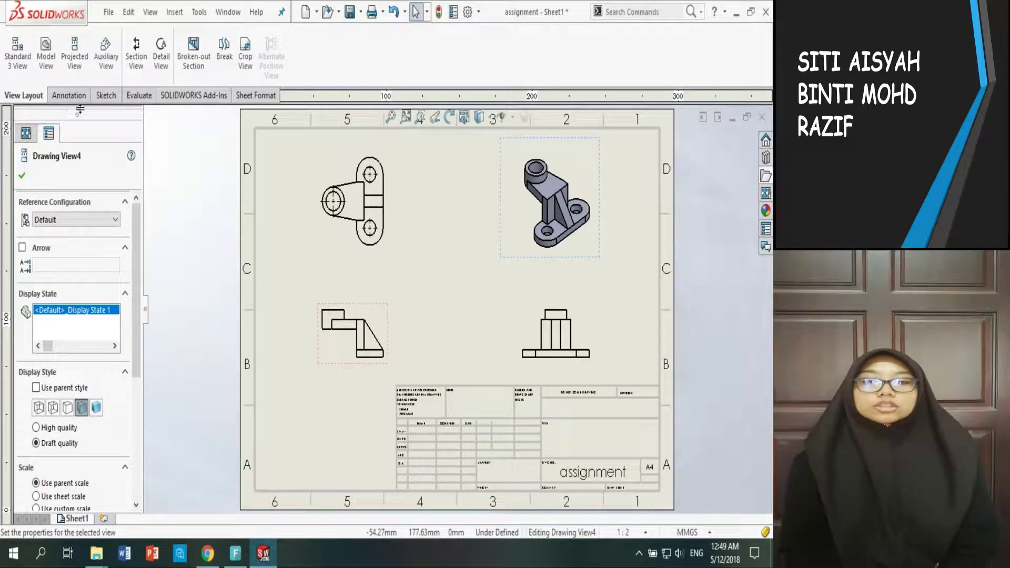
pyautogui.click(51, 95)
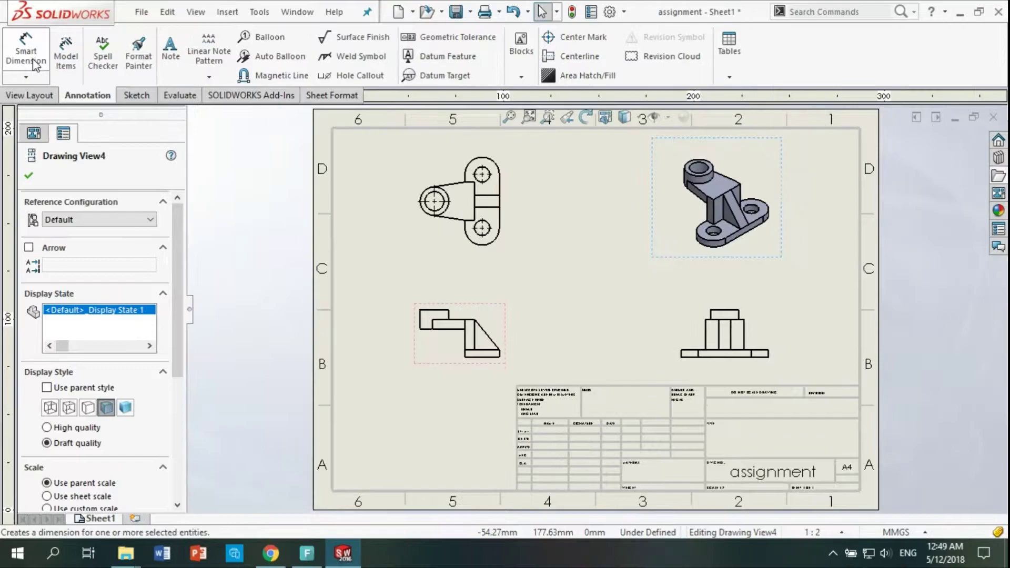
pyautogui.click(26, 61)
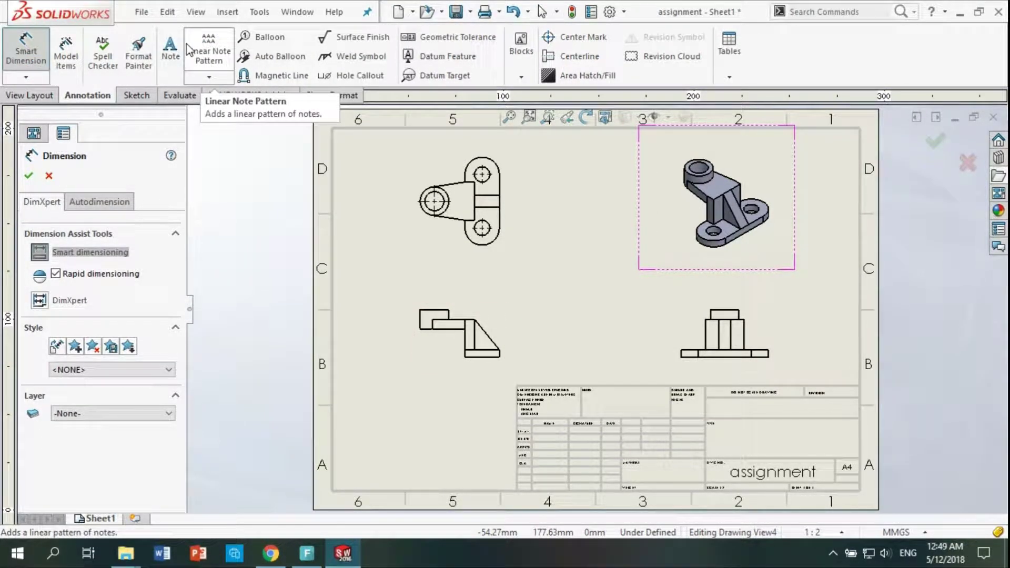
# Add the 32 distance, Ø30 and Ø20 diameters, and R18 end radius to the upper-left view.
pyautogui.click(438, 204)
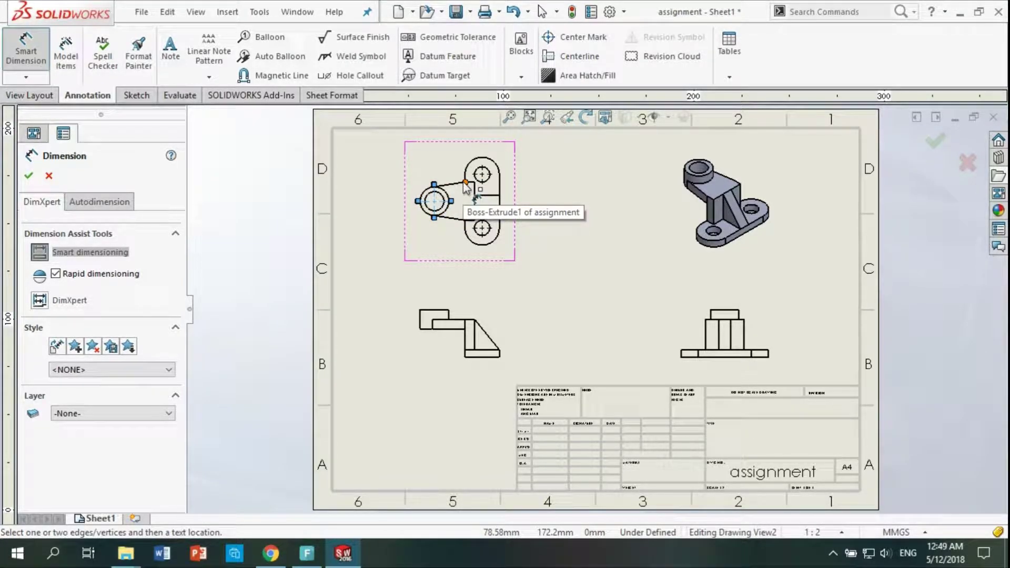
pyautogui.click(466, 184)
pyautogui.click(448, 151)
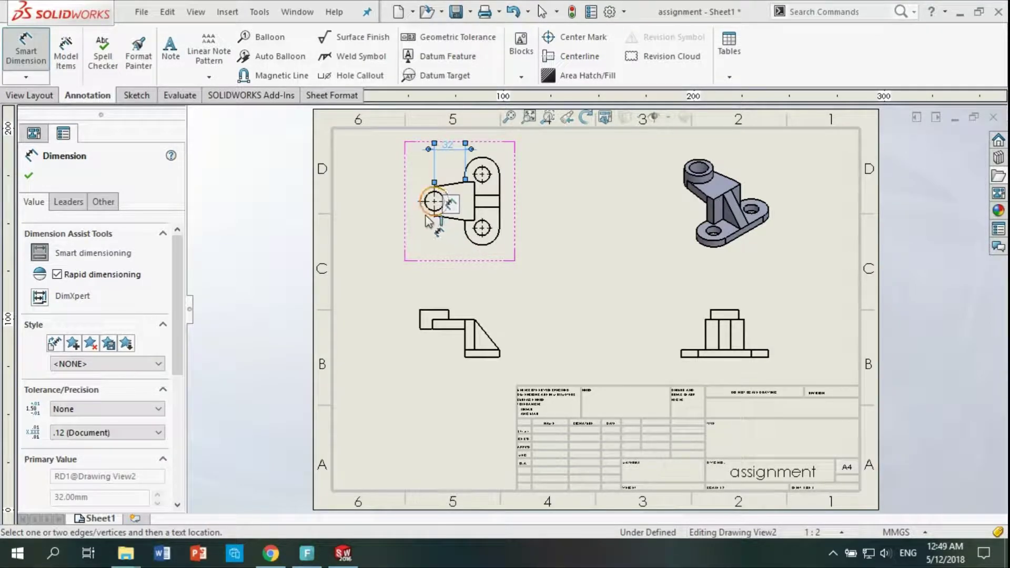
pyautogui.click(424, 213)
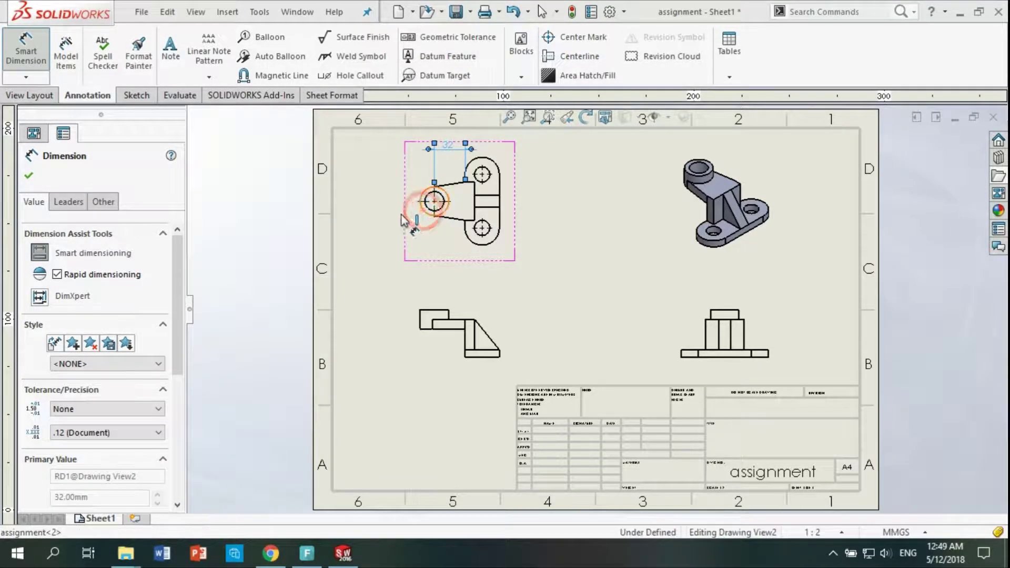
pyautogui.click(385, 236)
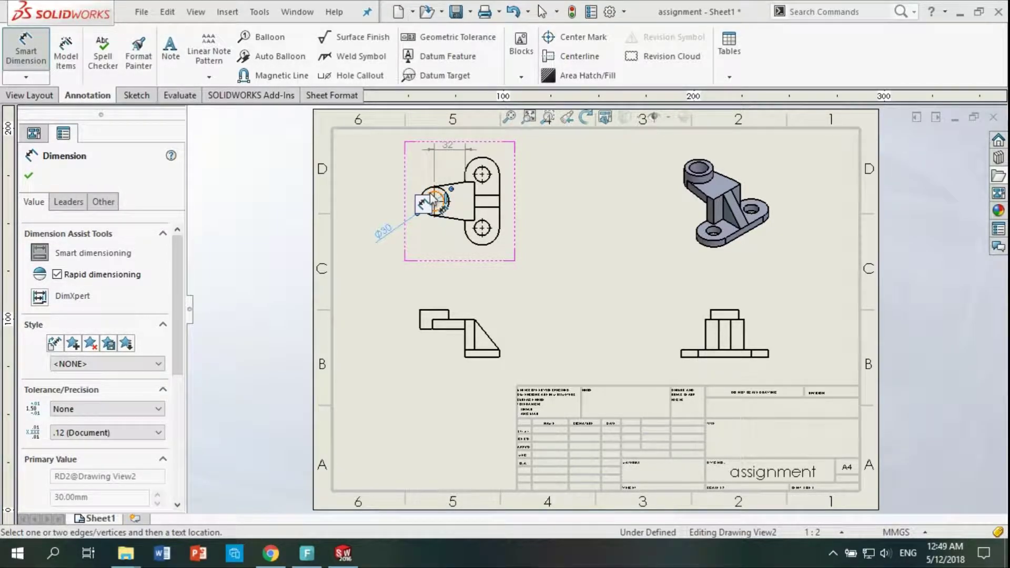
pyautogui.click(432, 203)
pyautogui.click(386, 179)
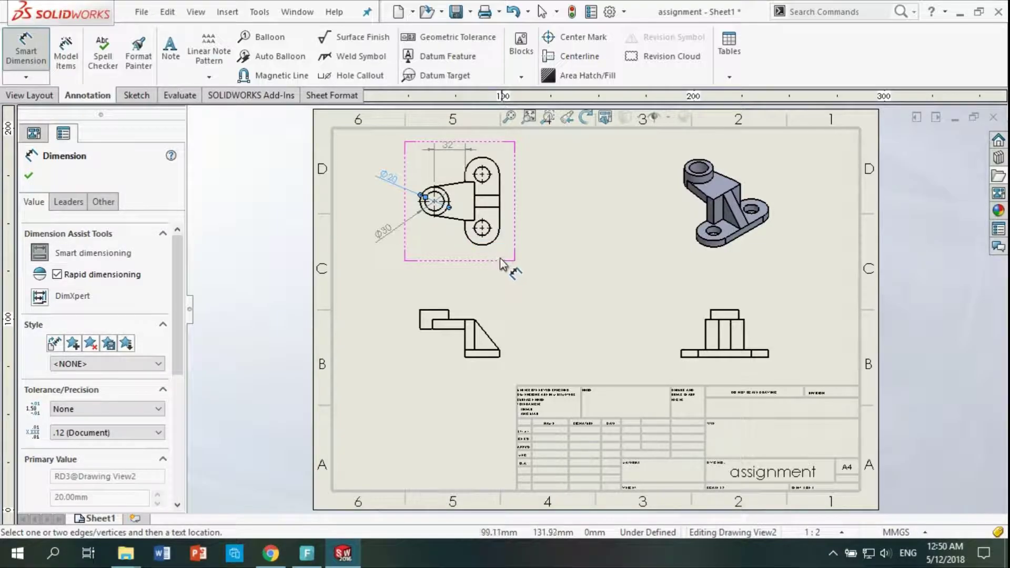
pyautogui.click(485, 245)
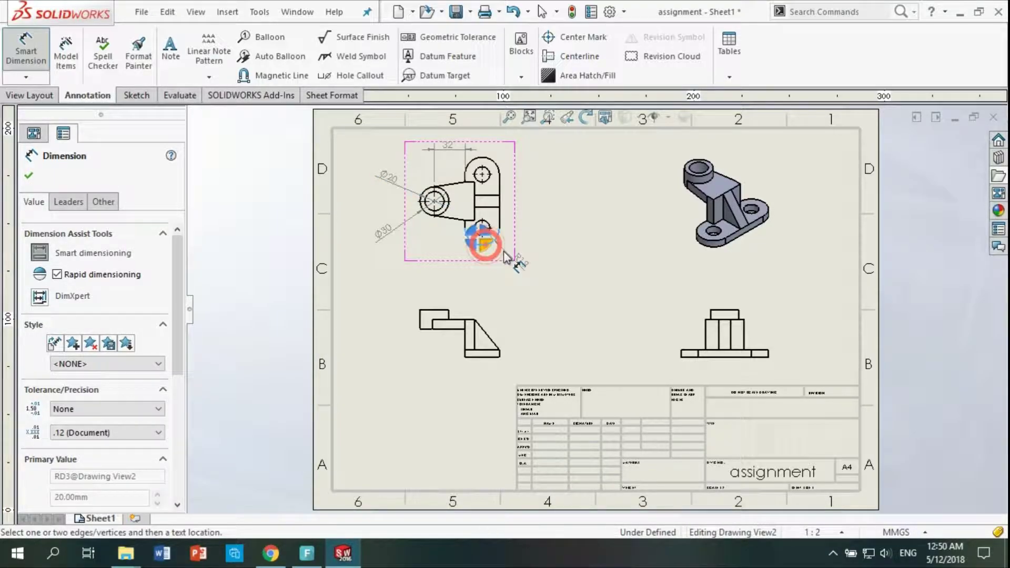
pyautogui.click(530, 270)
# Dimension the upper small hole as Ø16.
pyautogui.click(491, 177)
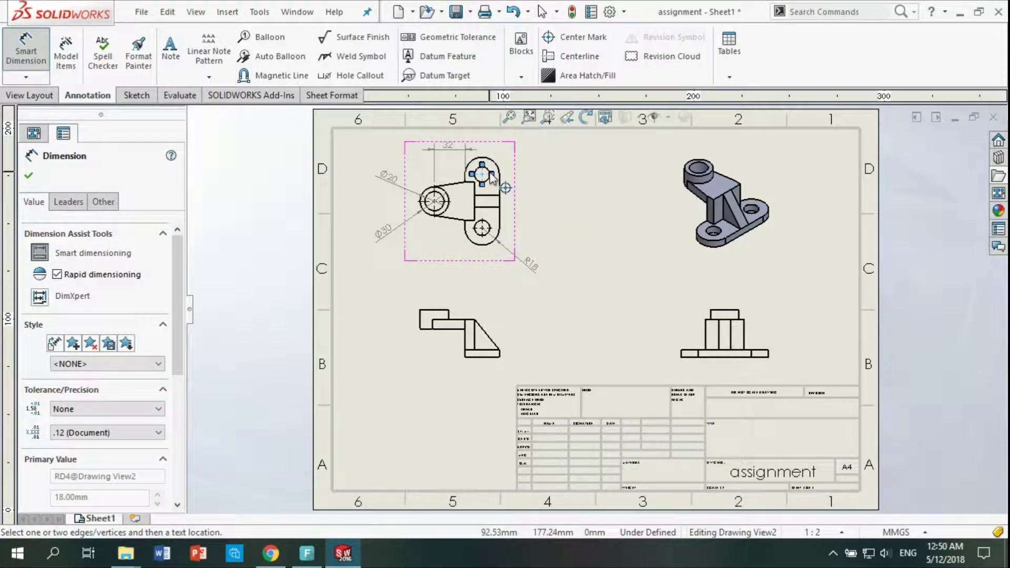
pyautogui.press('Escape')
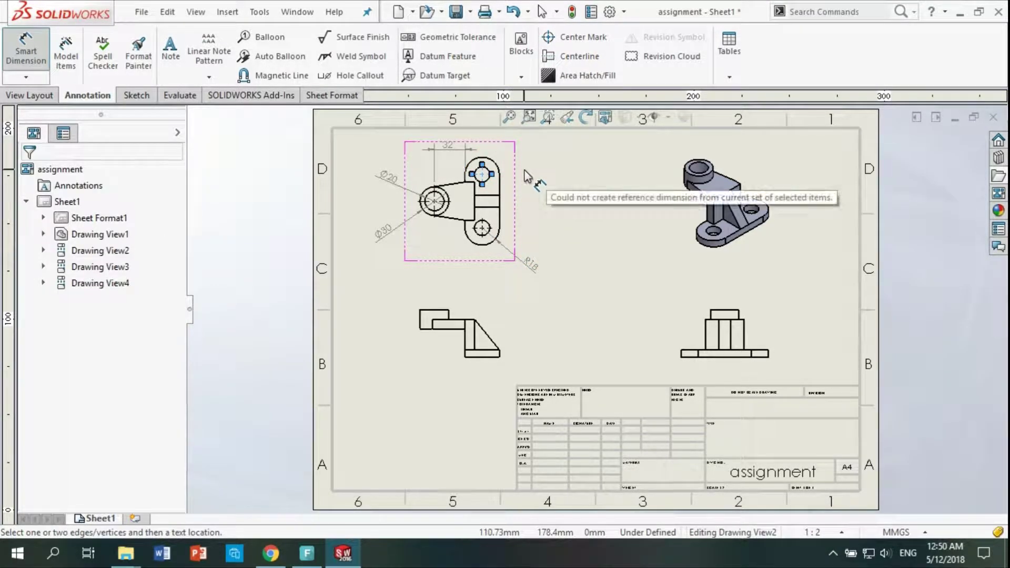
pyautogui.click(19, 65)
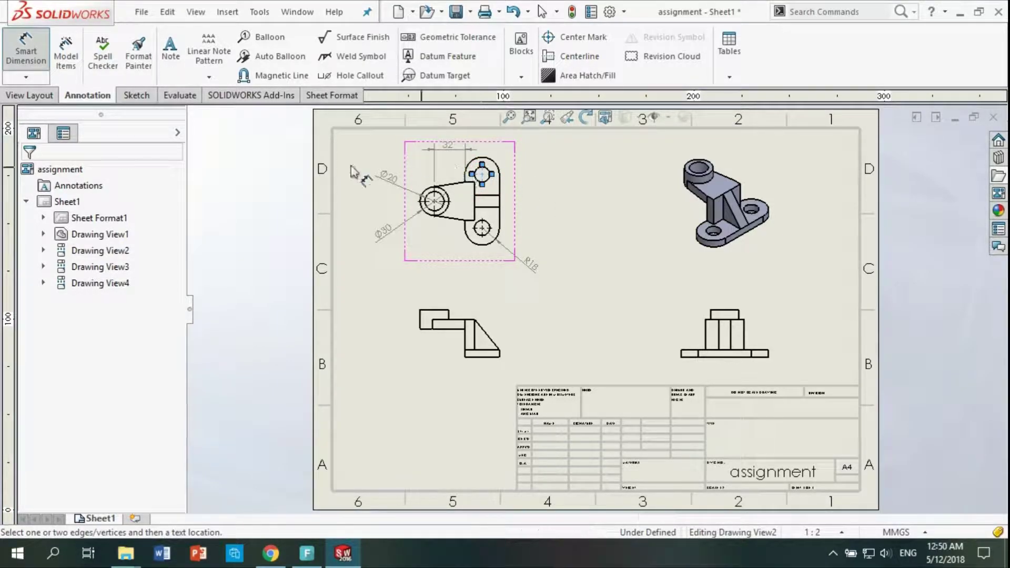
pyautogui.click(34, 46)
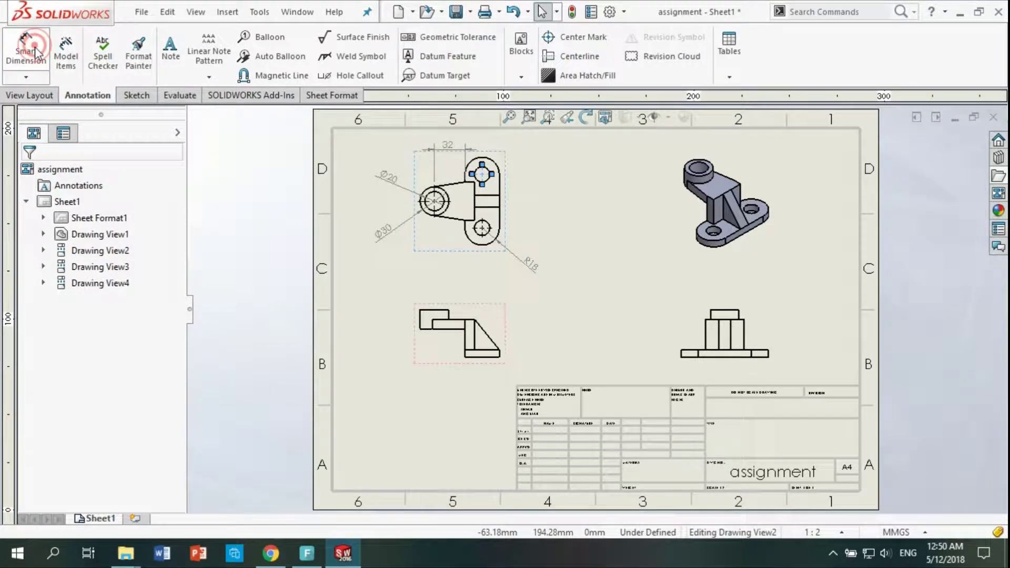
pyautogui.click(491, 175)
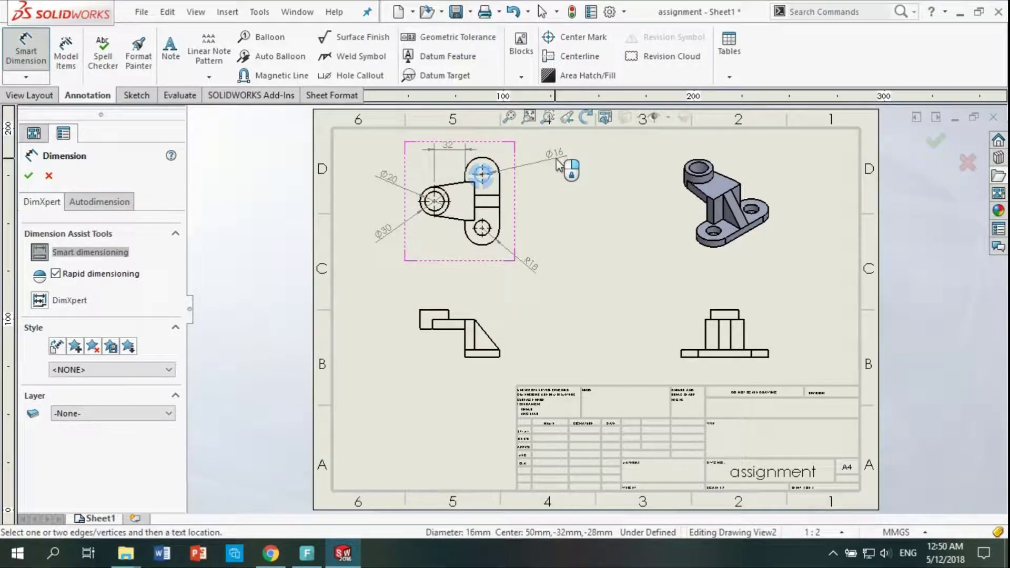
pyautogui.click(565, 163)
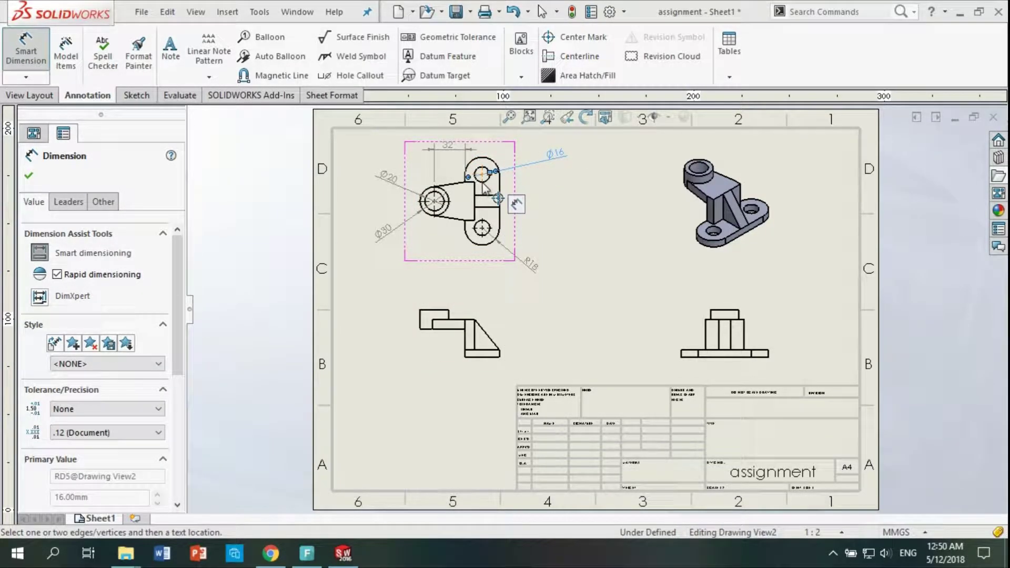
# Try dimensioning the lower hole and the spacing between holes, discarding the unwanted angular dimension.
pyautogui.click(484, 229)
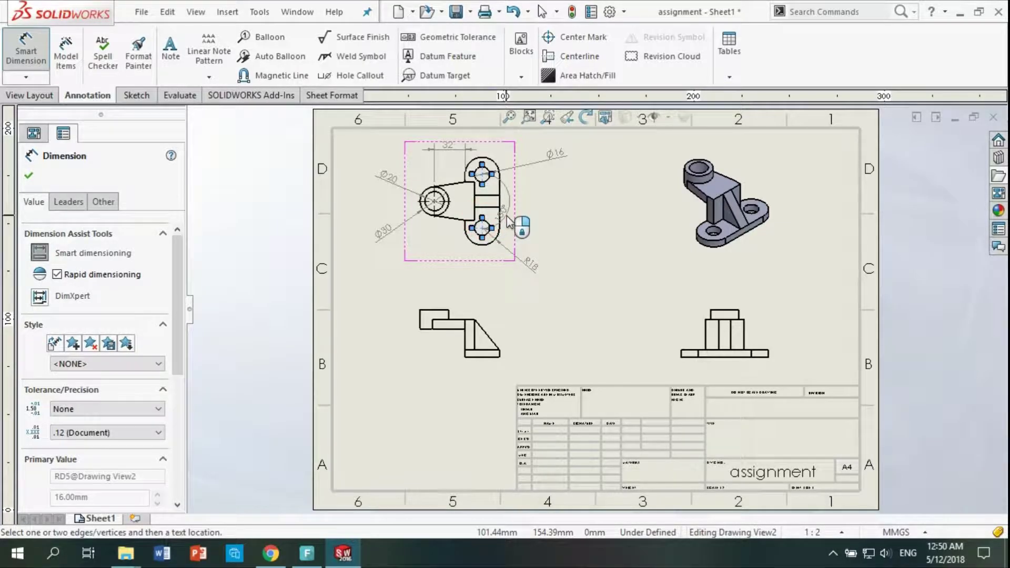
pyautogui.press('Escape')
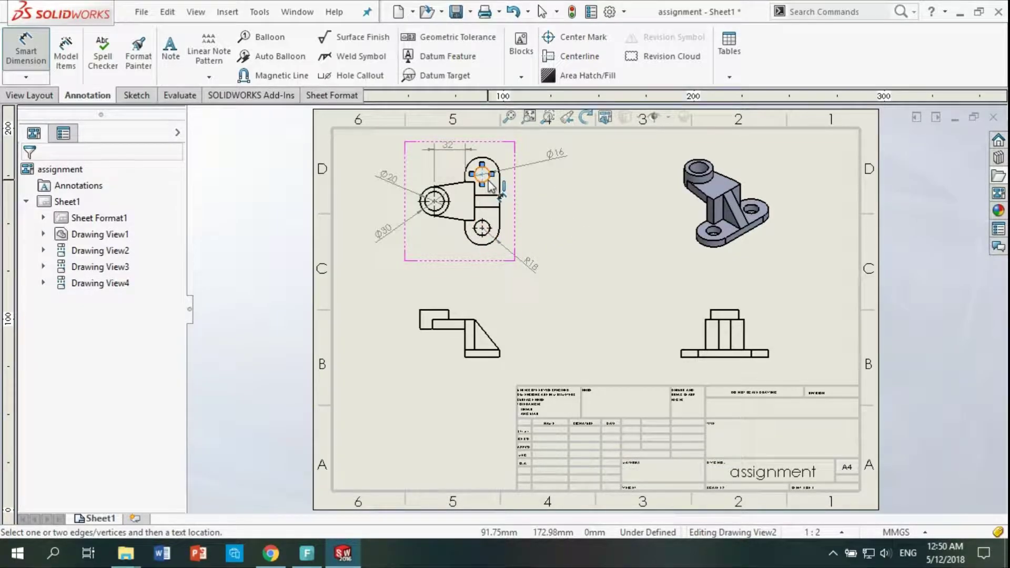
pyautogui.click(490, 229)
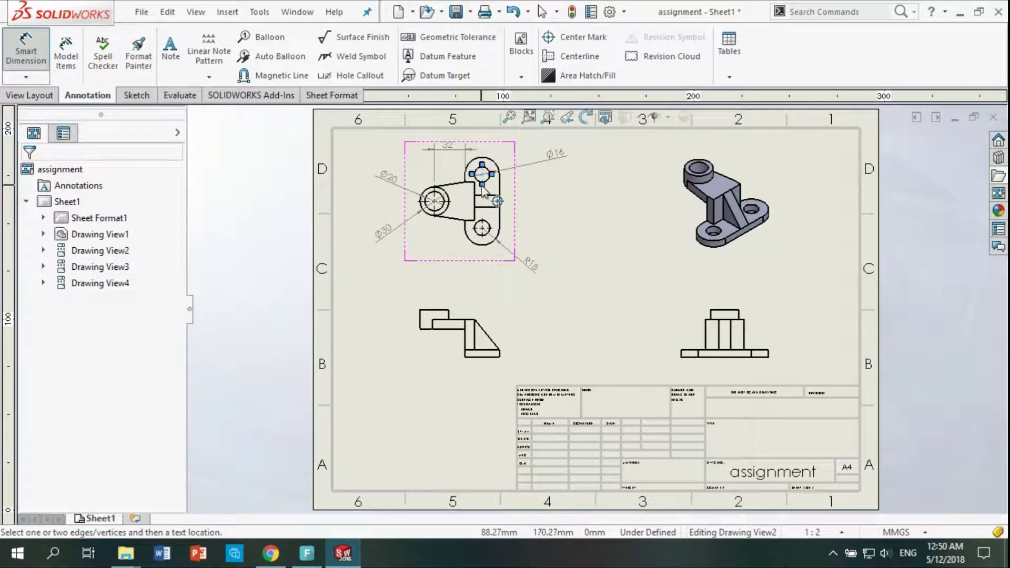
pyautogui.click(482, 185)
pyautogui.click(481, 221)
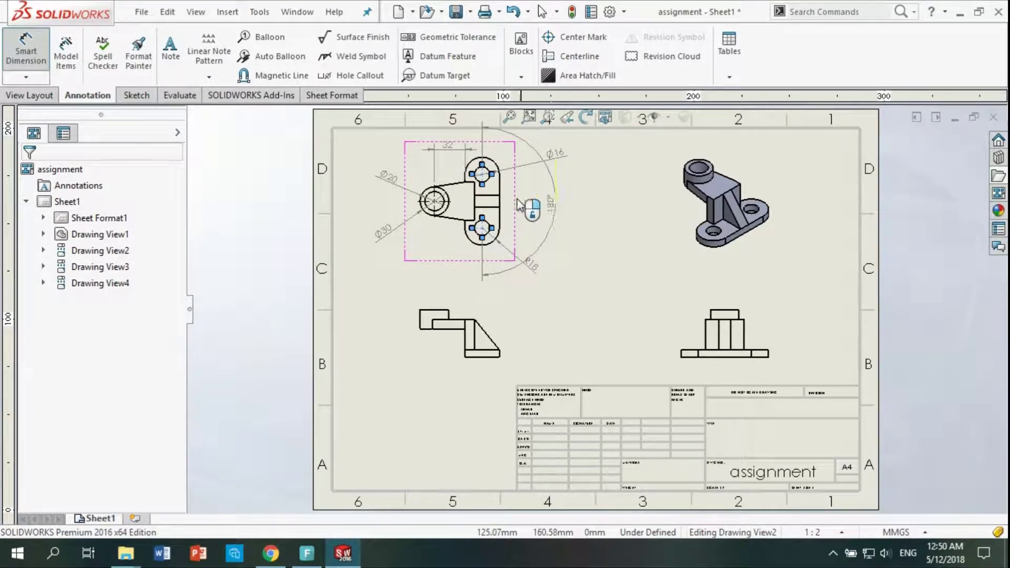
pyautogui.press('Escape')
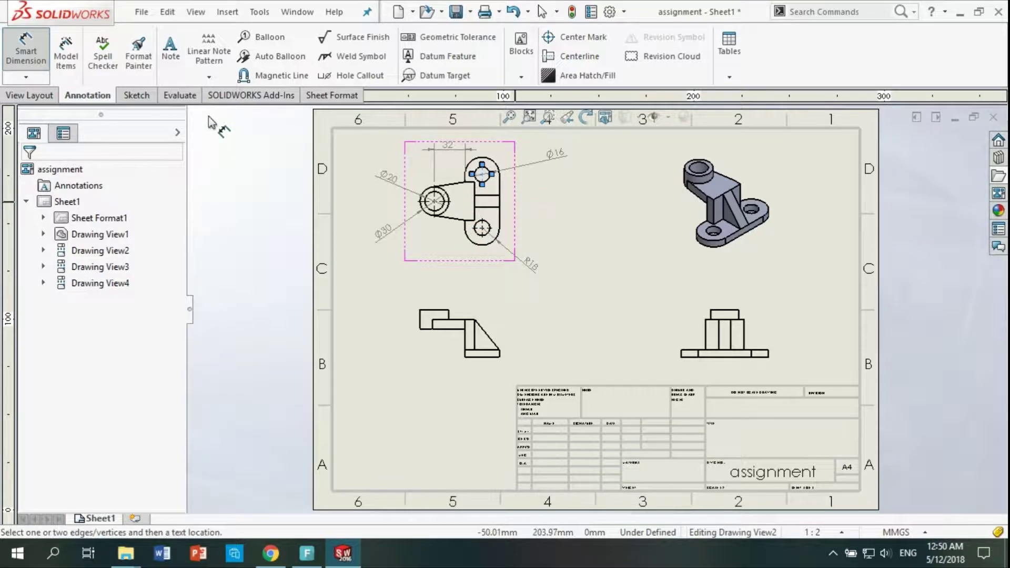
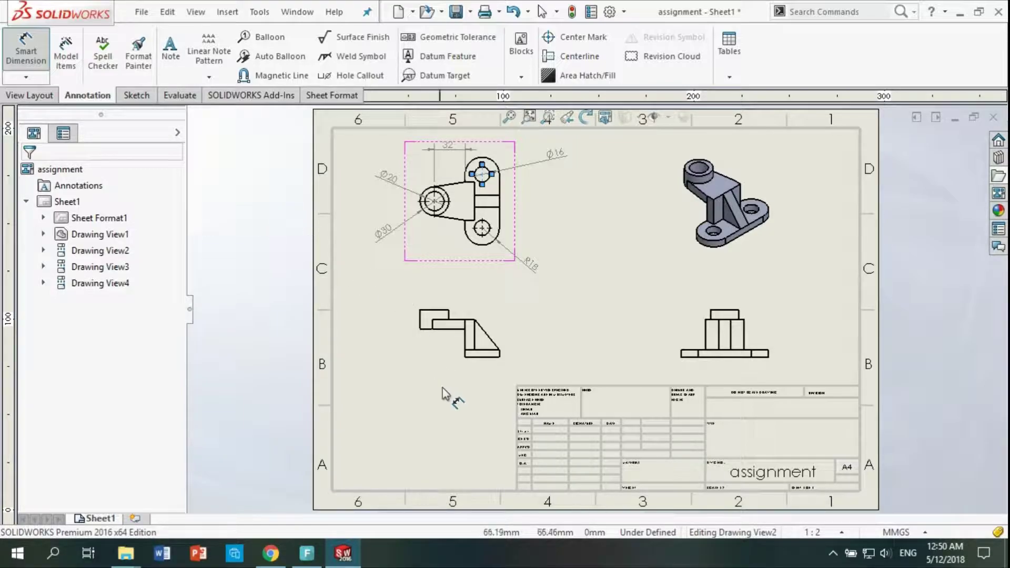
# Start Smart Dimension on the lower-left view, discarding an unwanted 20 dimension.
pyautogui.click(420, 326)
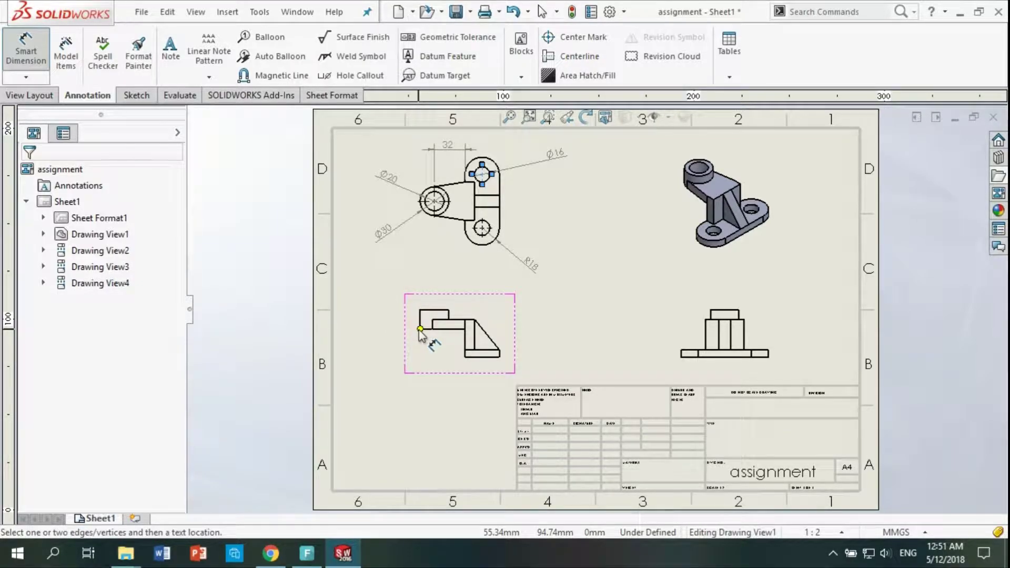
pyautogui.click(419, 323)
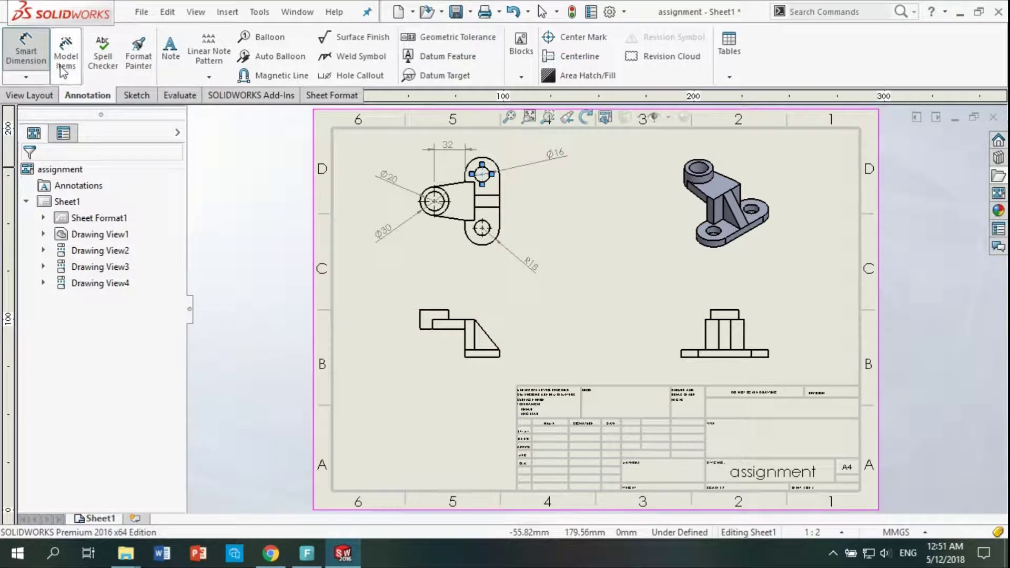
pyautogui.click(419, 323)
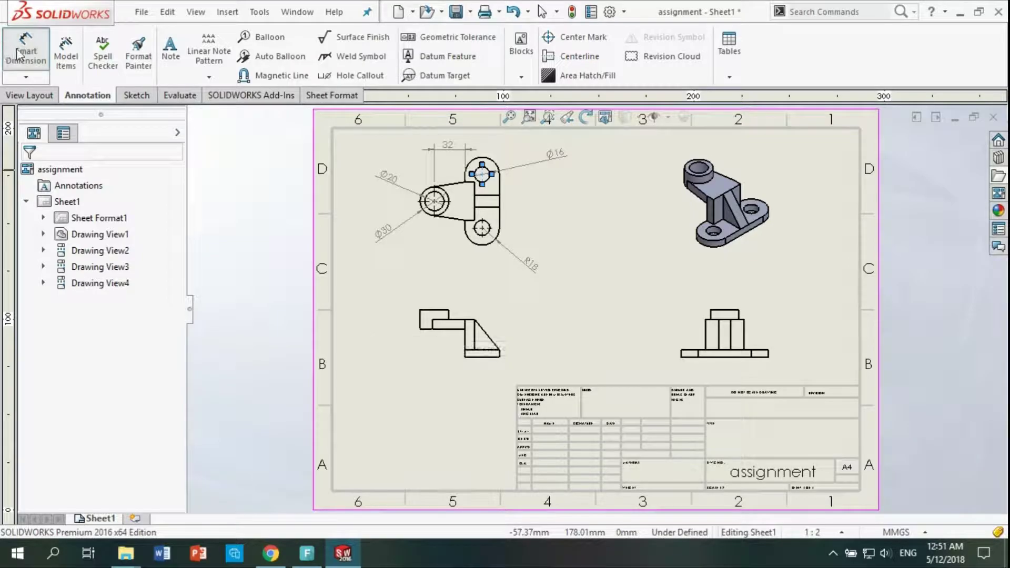
pyautogui.click(28, 71)
pyautogui.click(37, 94)
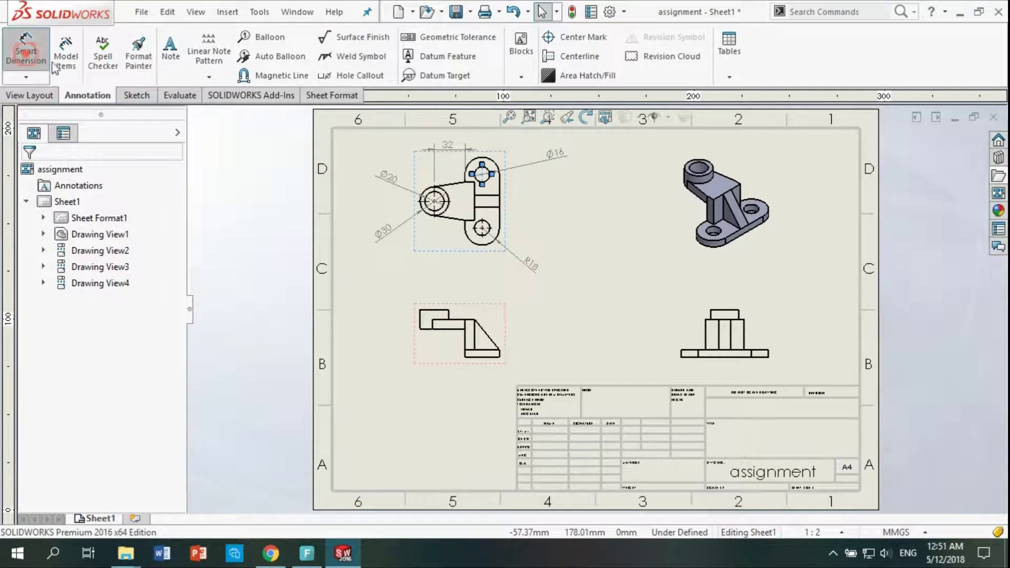
pyautogui.click(421, 320)
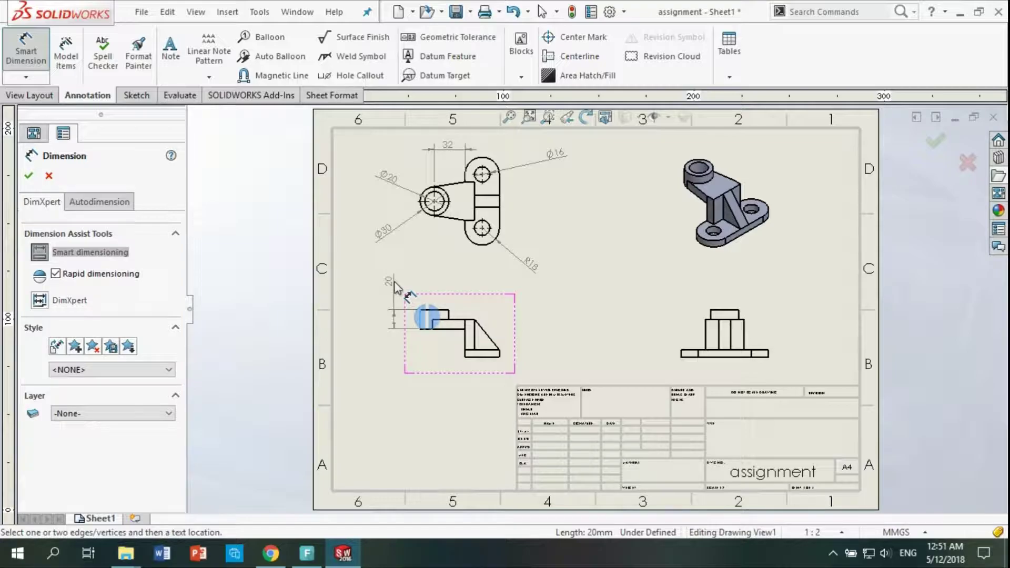
pyautogui.press('Escape')
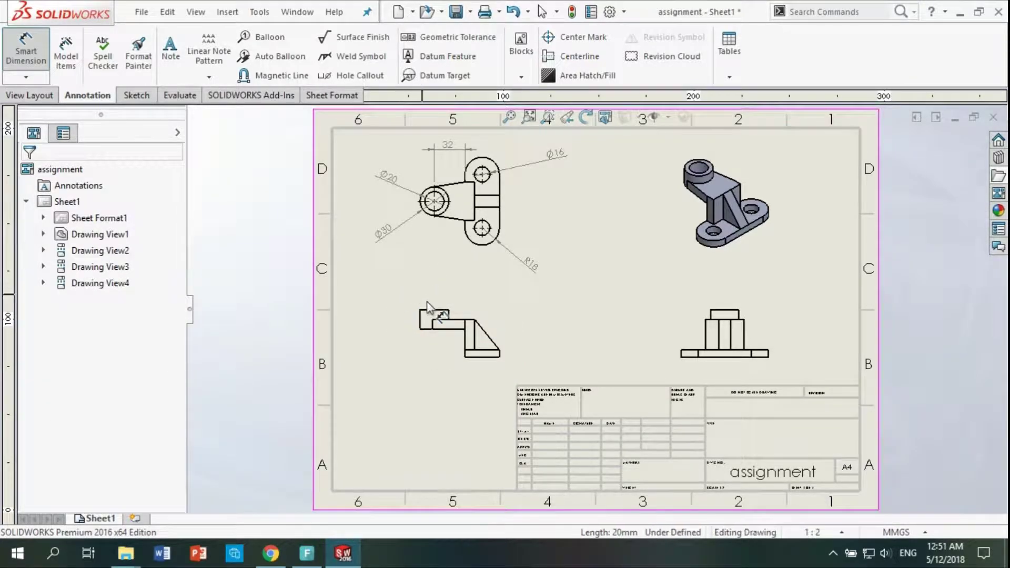
# Add the two vertical 10 mm height dimensions to the lower-left view.
pyautogui.click(440, 311)
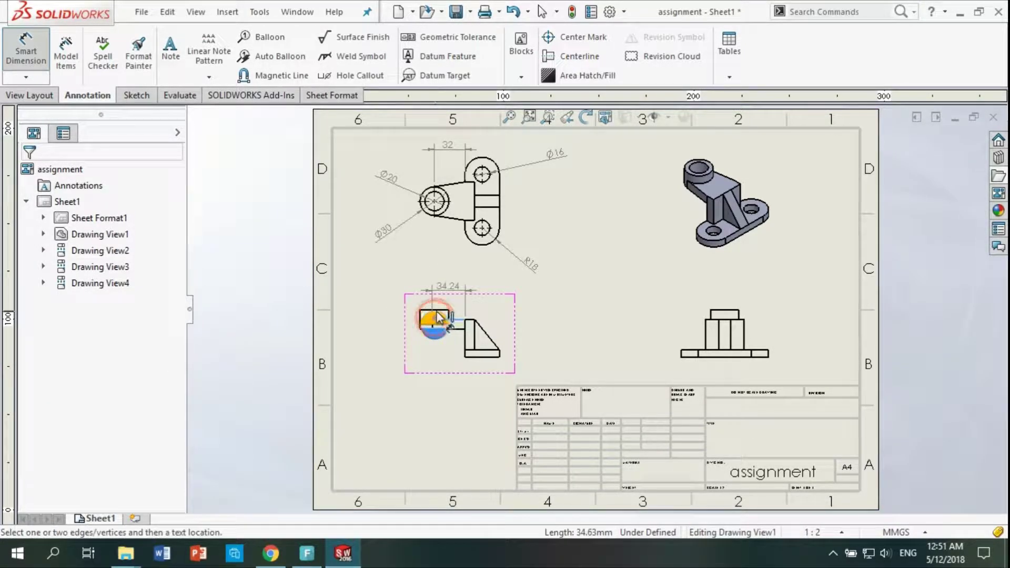
pyautogui.click(414, 311)
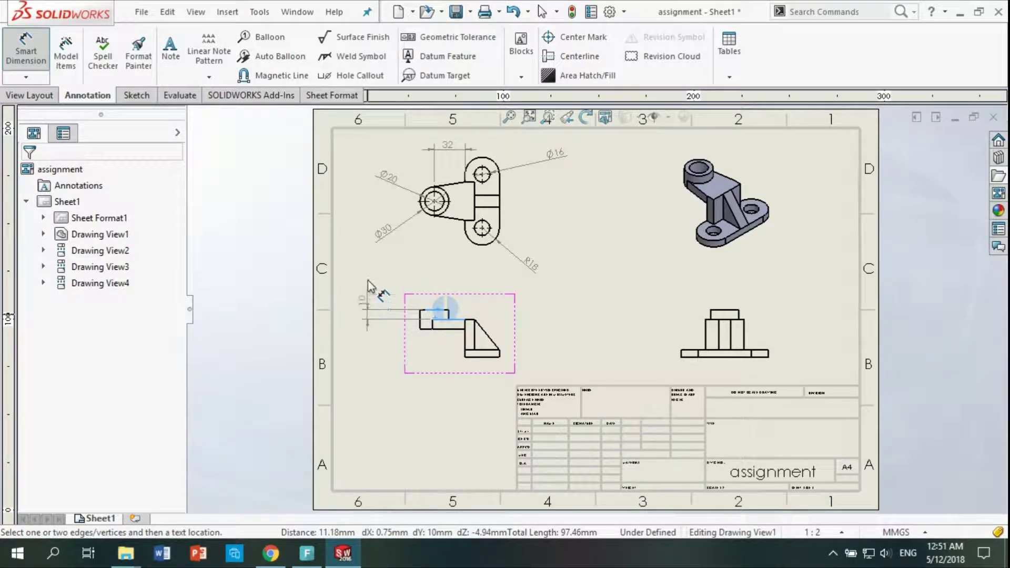
pyautogui.click(371, 299)
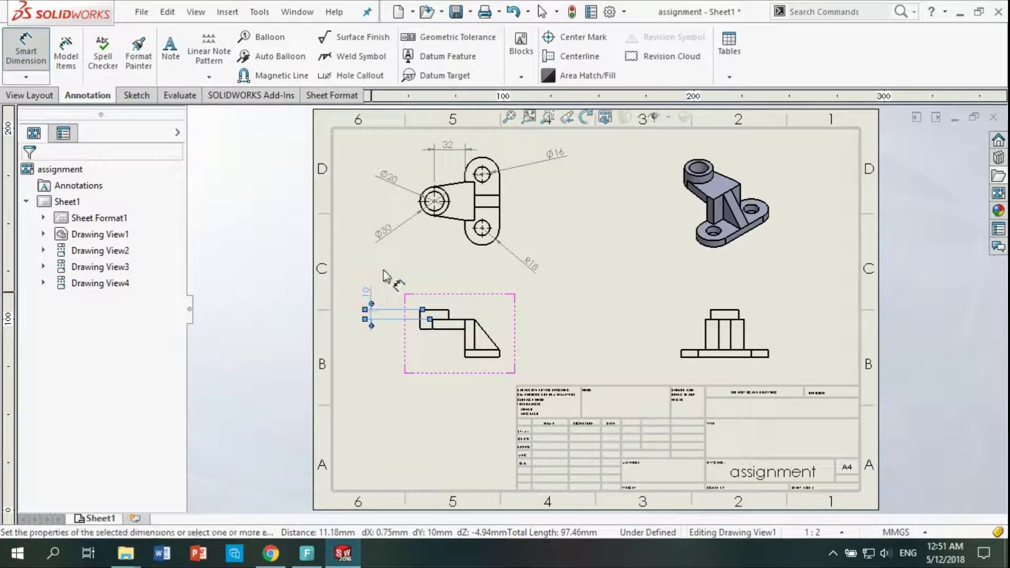
pyautogui.click(441, 321)
pyautogui.click(448, 329)
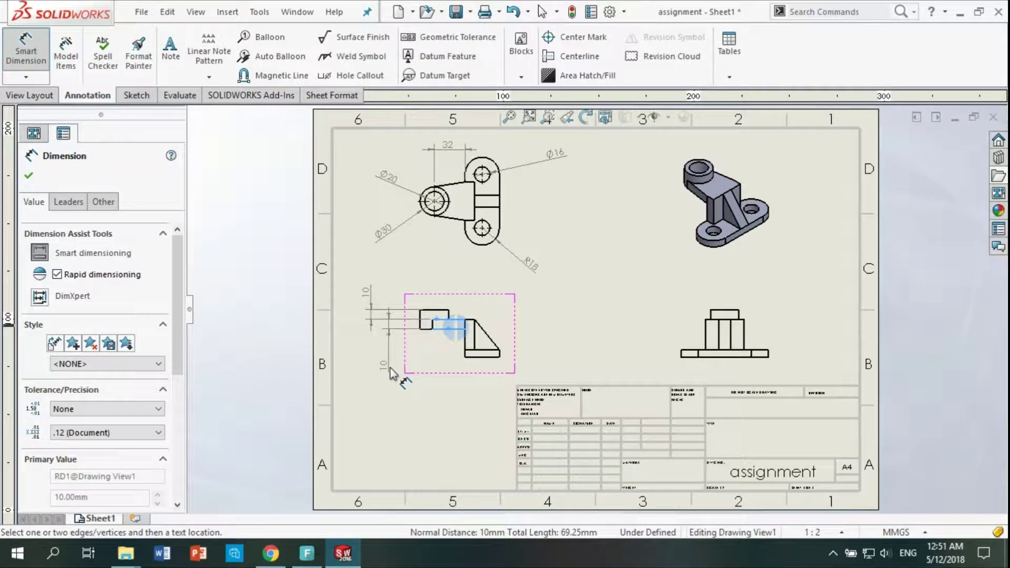
pyautogui.click(390, 349)
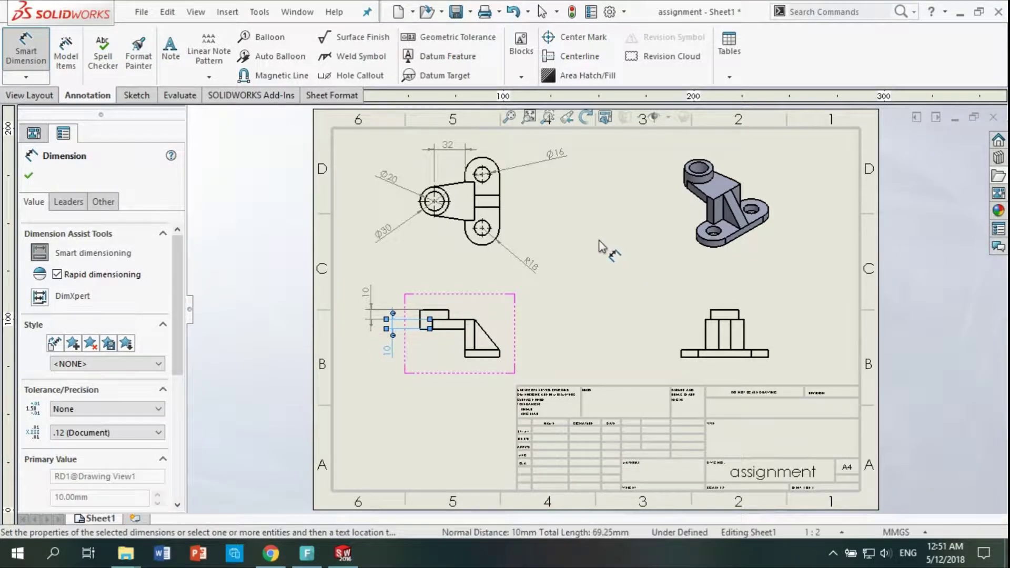
# Dimension the slot width as 10 and the bottom arc as Ø36.
pyautogui.click(465, 319)
pyautogui.click(474, 319)
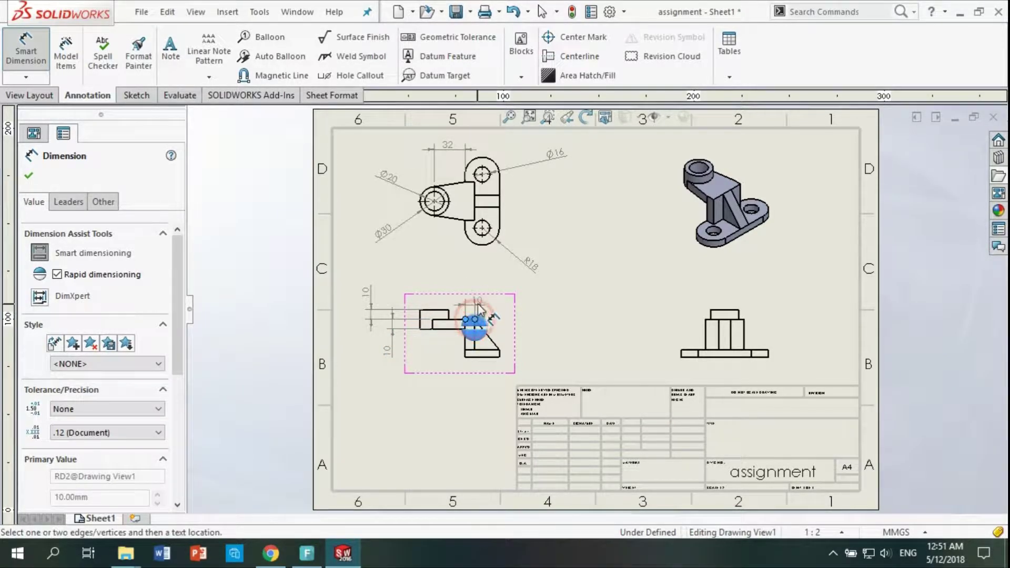
pyautogui.click(470, 284)
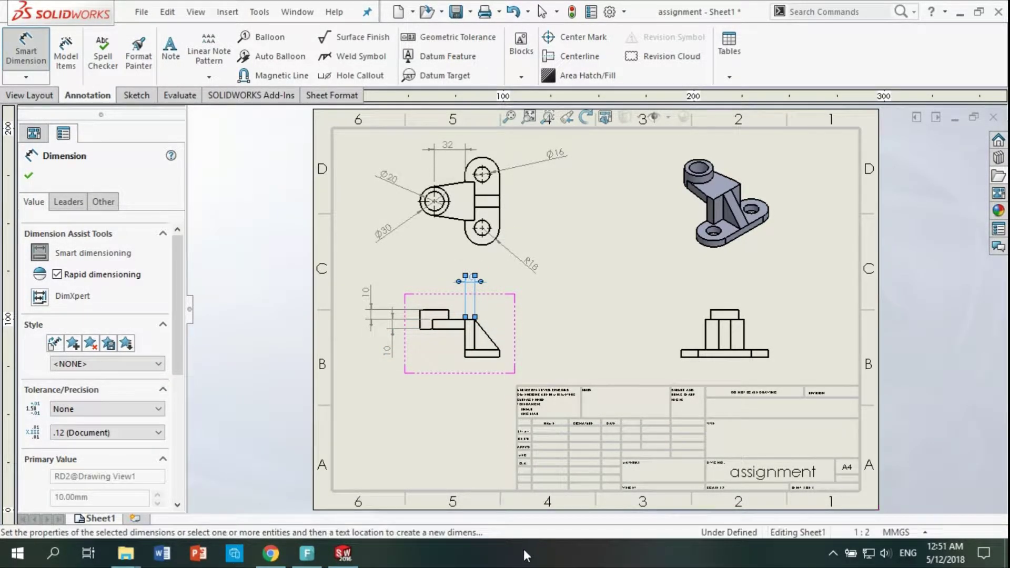
pyautogui.click(482, 358)
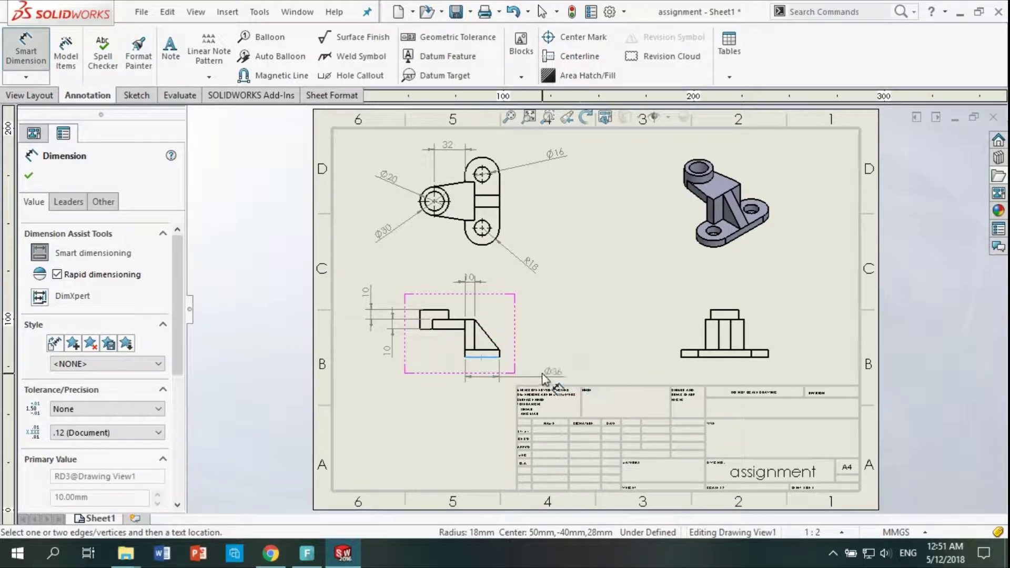
pyautogui.click(537, 367)
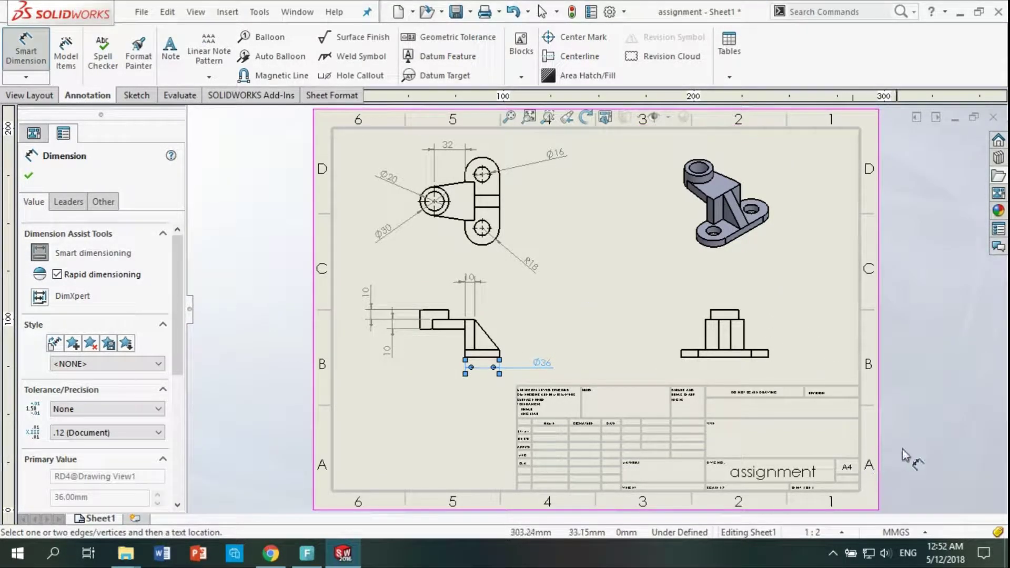
# Dimension the lower-right view's 32 height, 56 base length and 8 thickness.
pyautogui.click(687, 356)
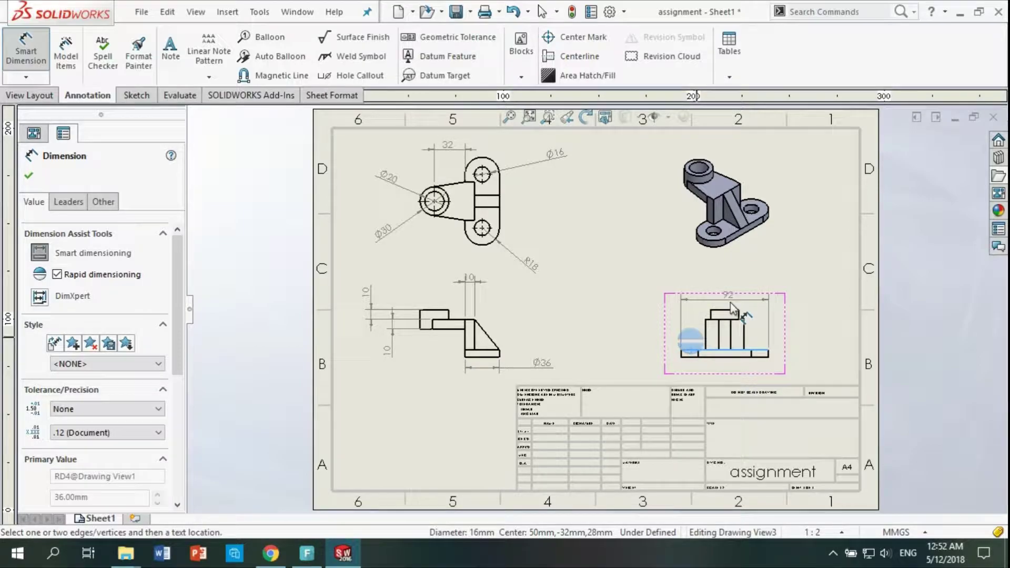
pyautogui.click(706, 319)
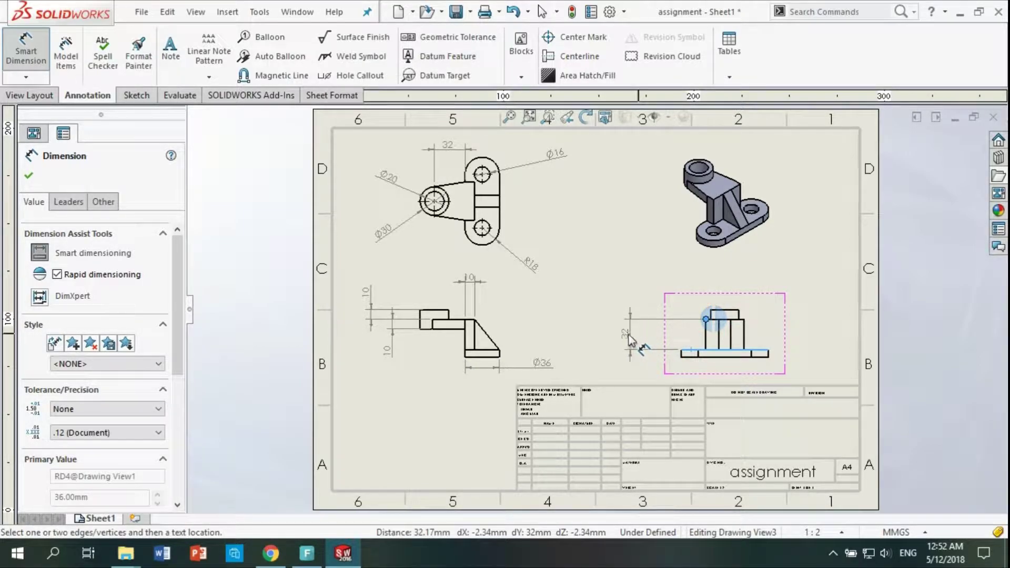
pyautogui.click(625, 334)
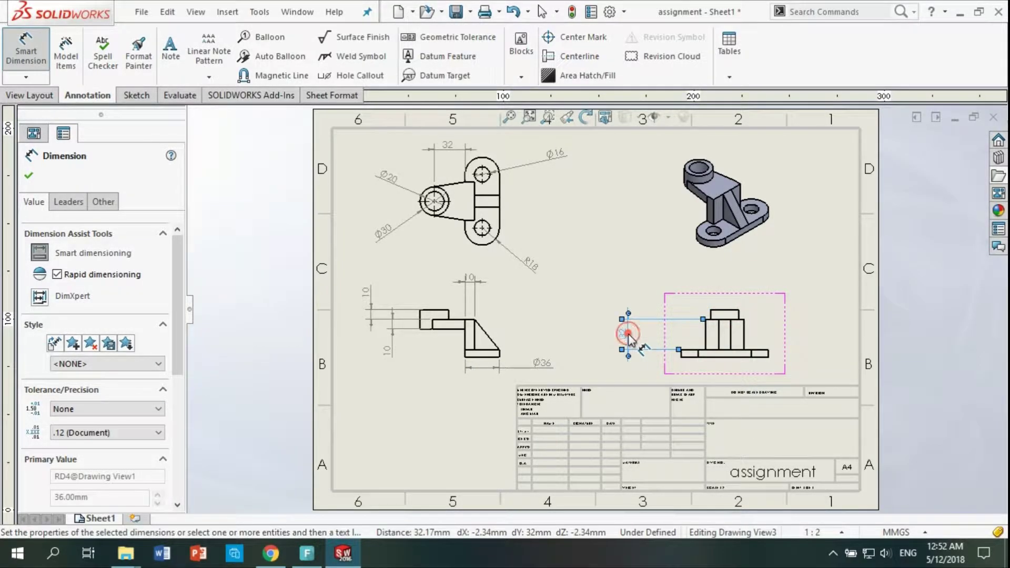
pyautogui.click(697, 358)
pyautogui.click(751, 358)
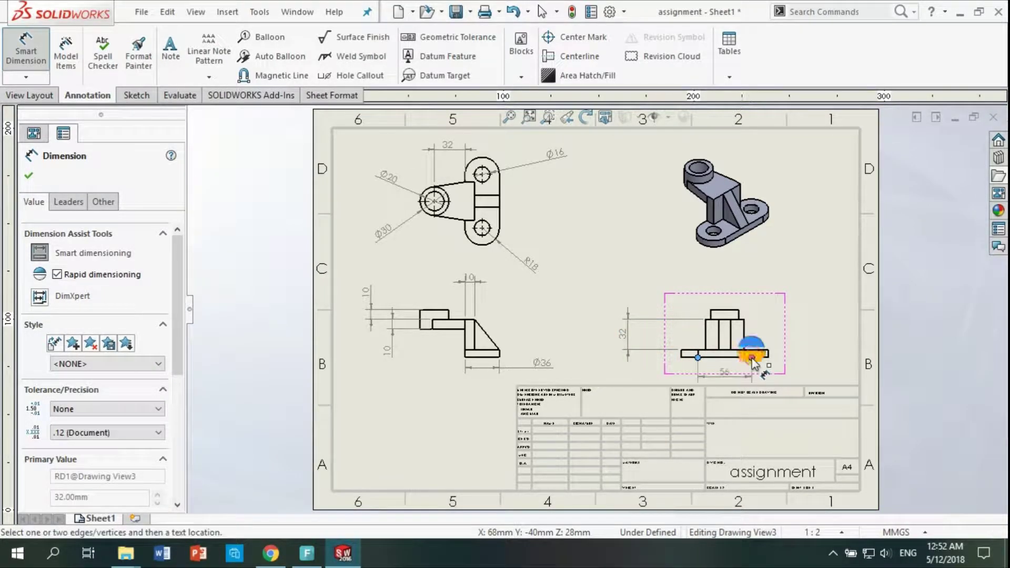
pyautogui.click(724, 377)
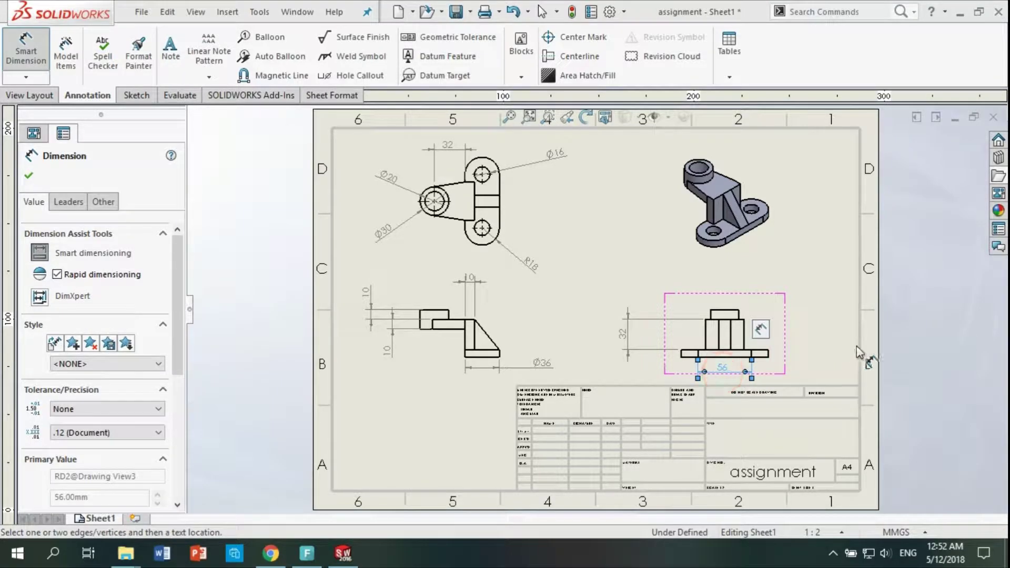
pyautogui.click(769, 354)
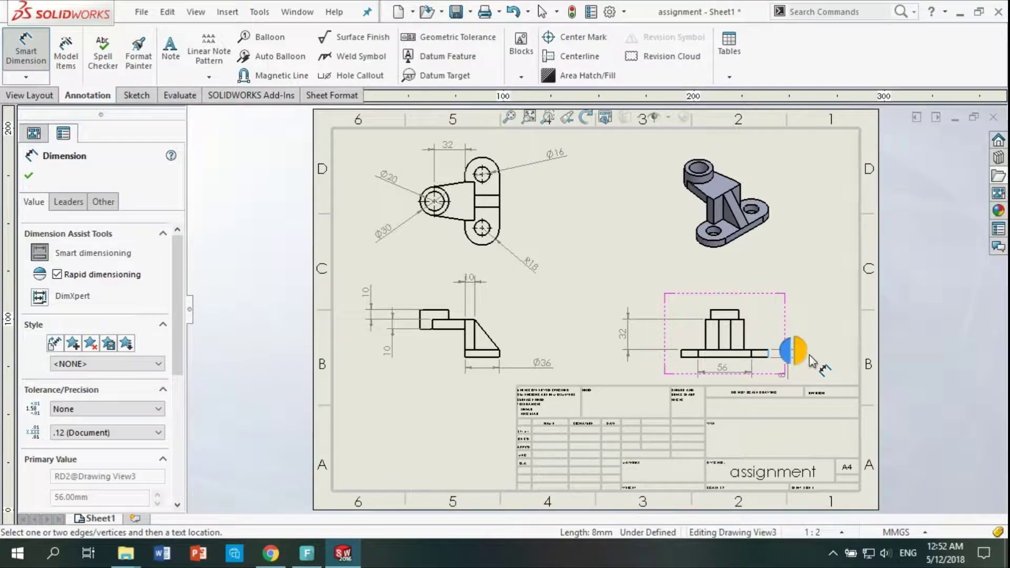
pyautogui.click(815, 354)
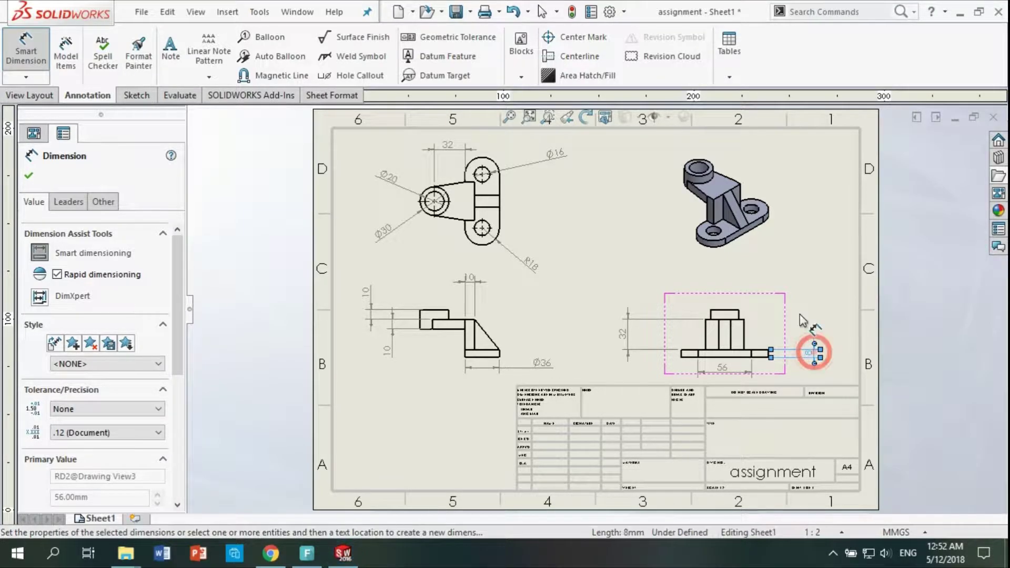
# Add the 12 upright-block width and a vertical 10 dimension beside the view.
pyautogui.click(722, 335)
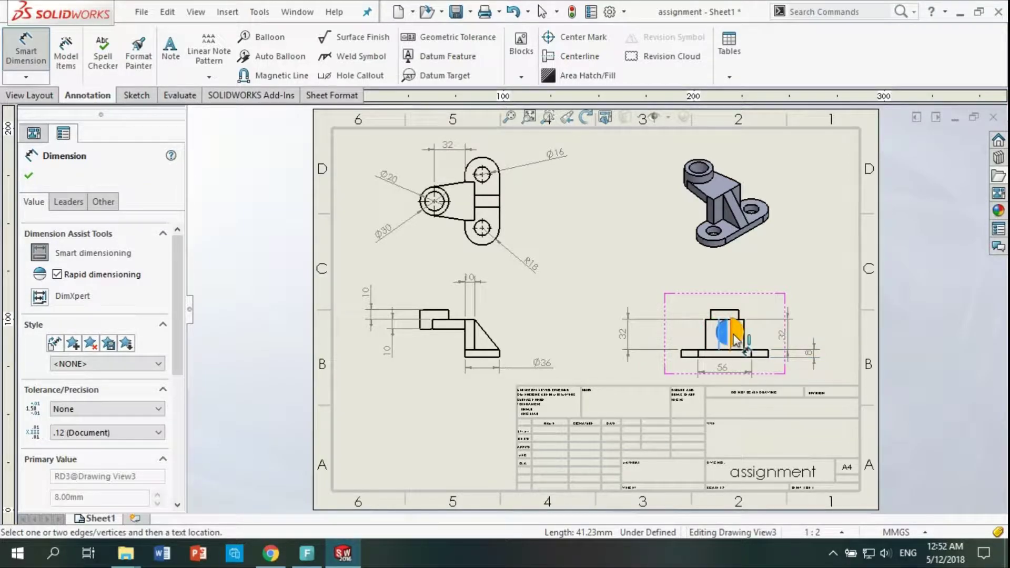
pyautogui.click(736, 340)
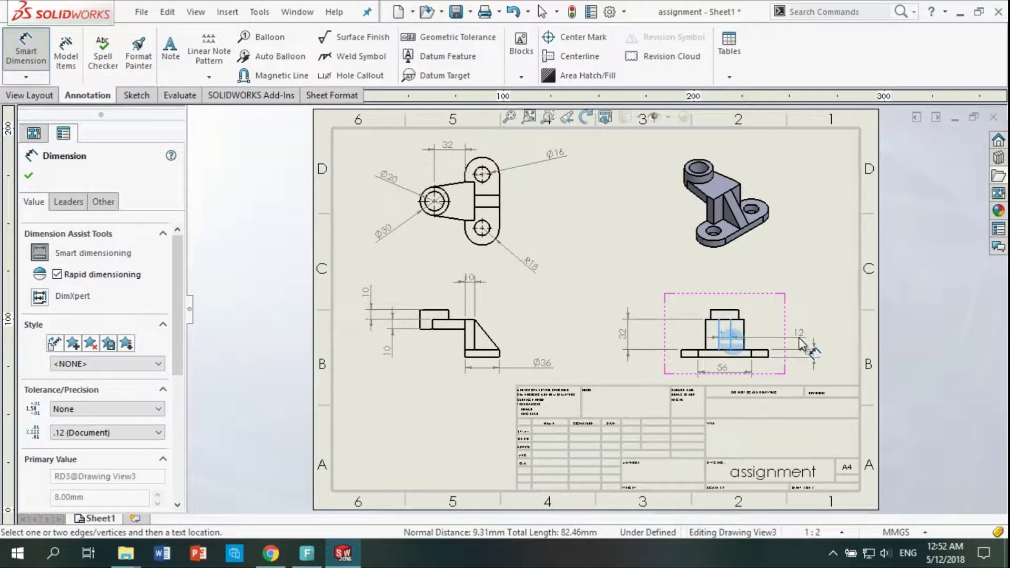
pyautogui.click(769, 336)
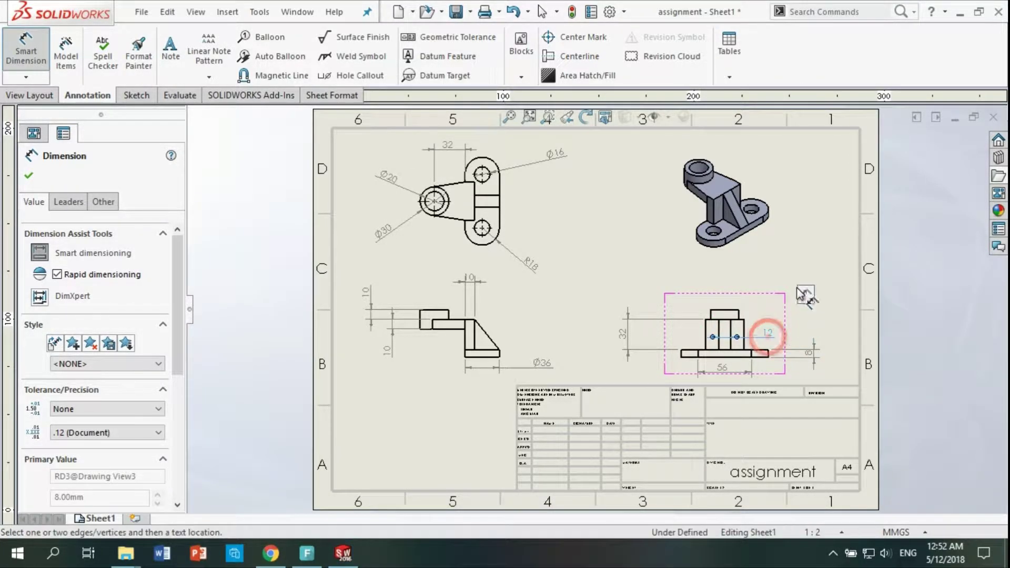
pyautogui.click(734, 317)
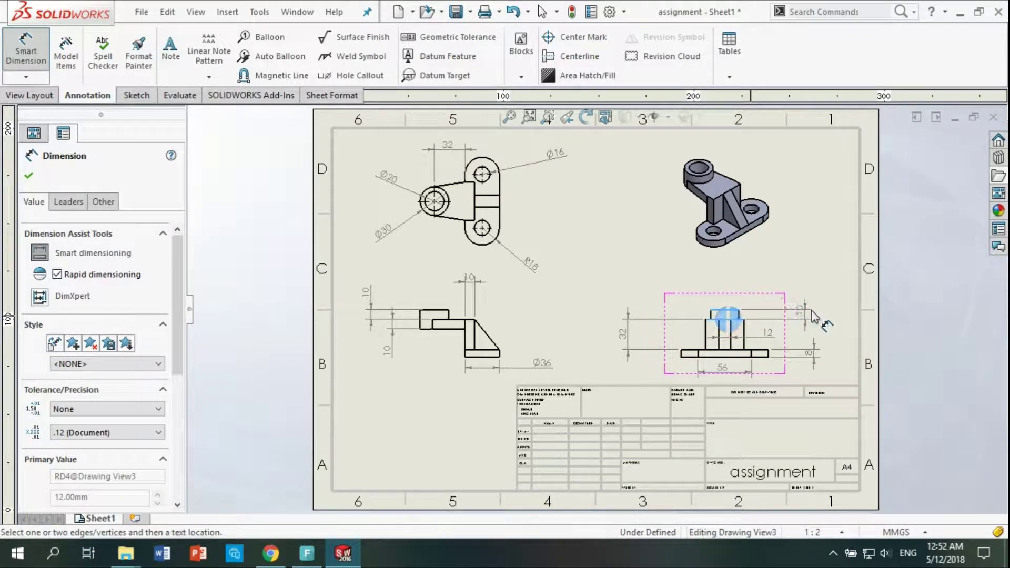
pyautogui.click(820, 316)
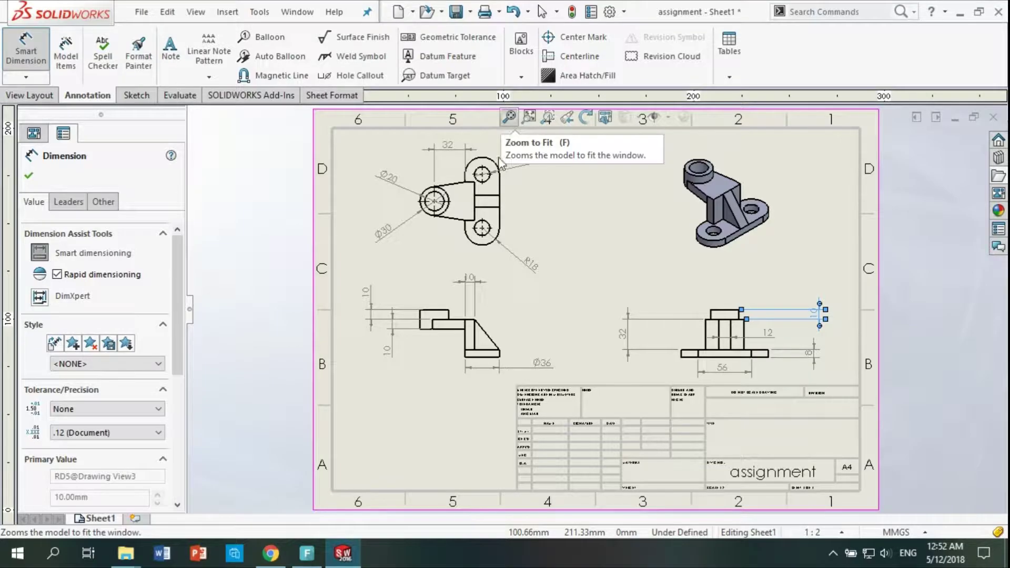
# Dimension the 40 spacing between the top view's hole centres, fit the sheet, and confirm.
pyautogui.click(476, 182)
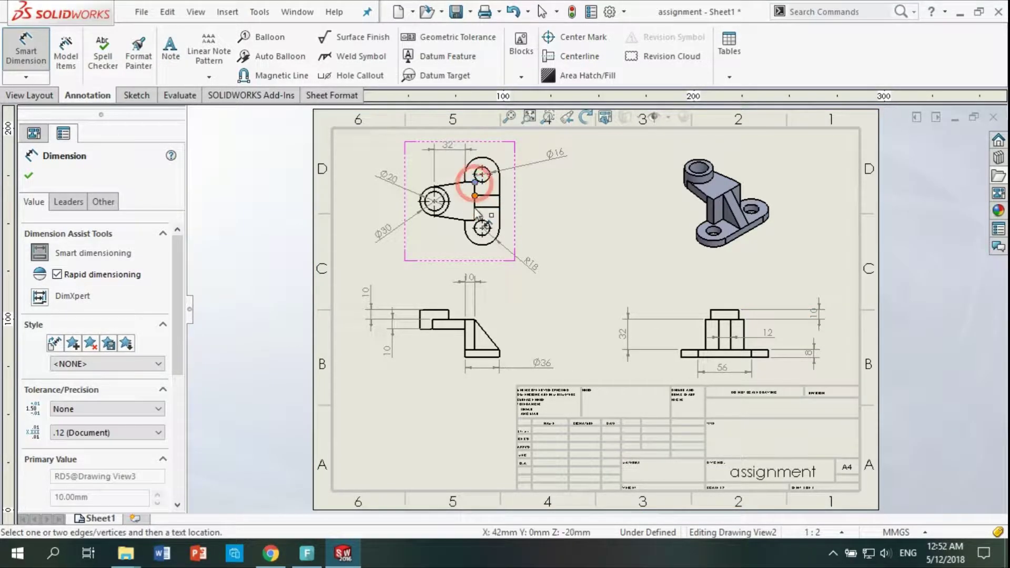
pyautogui.click(475, 220)
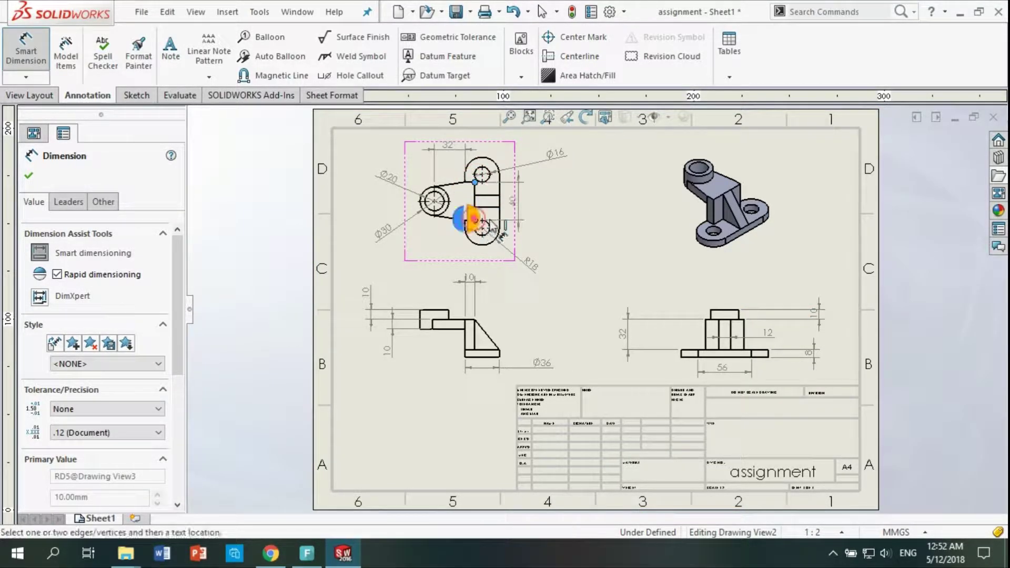
pyautogui.click(545, 208)
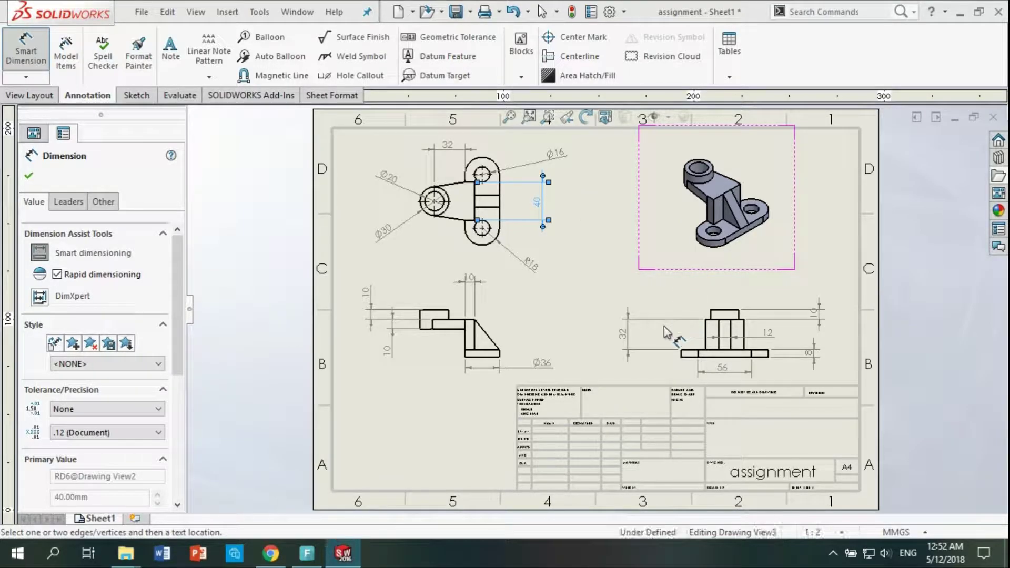
pyautogui.press('f')
pyautogui.rightClick(589, 272)
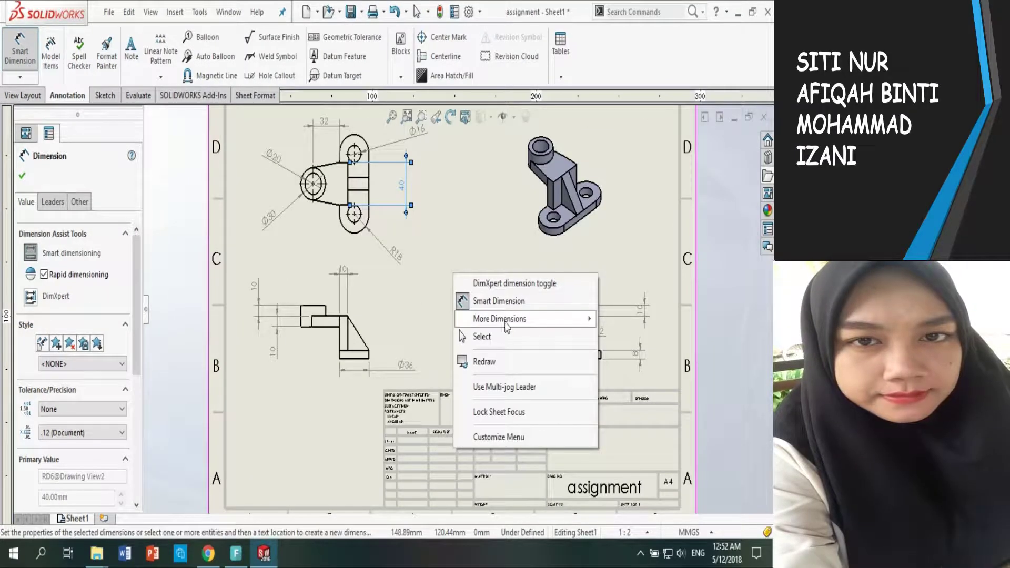
pyautogui.click(481, 225)
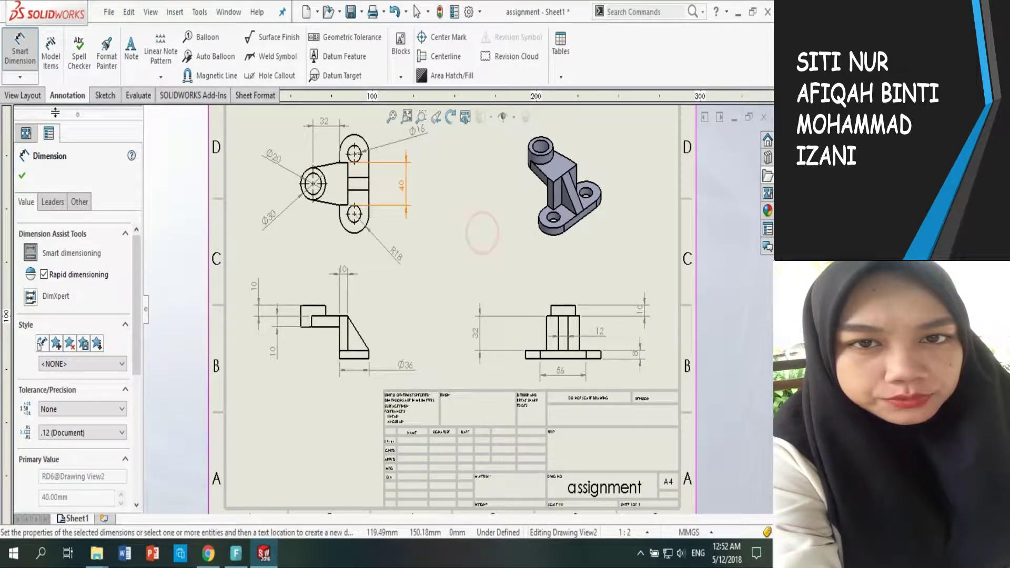
pyautogui.click(21, 178)
# Edit the sheet format and retype the title block's 'assignment' label as 'Group 2'.
pyautogui.rightClick(468, 232)
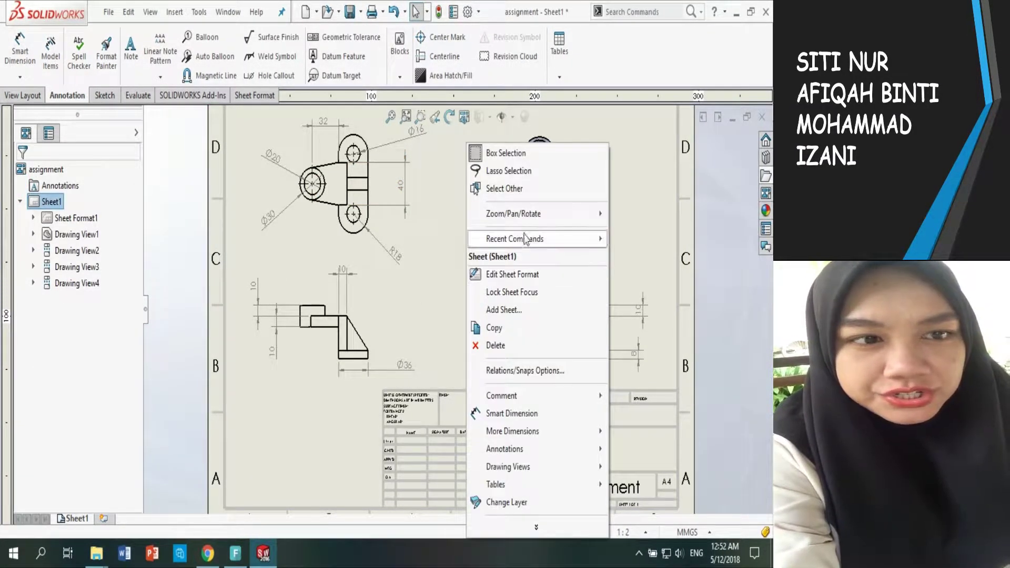
pyautogui.click(526, 274)
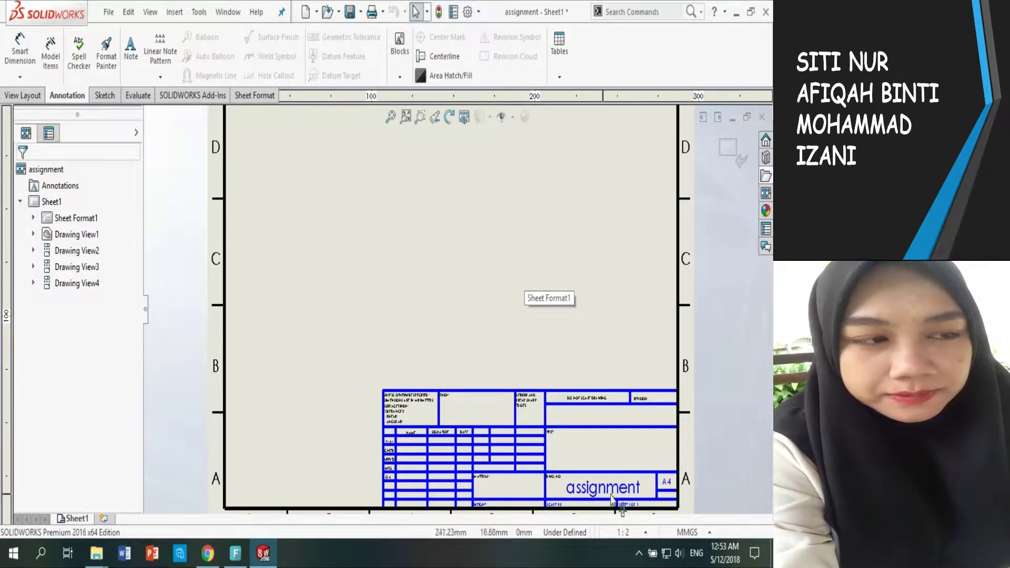
pyautogui.click(634, 485)
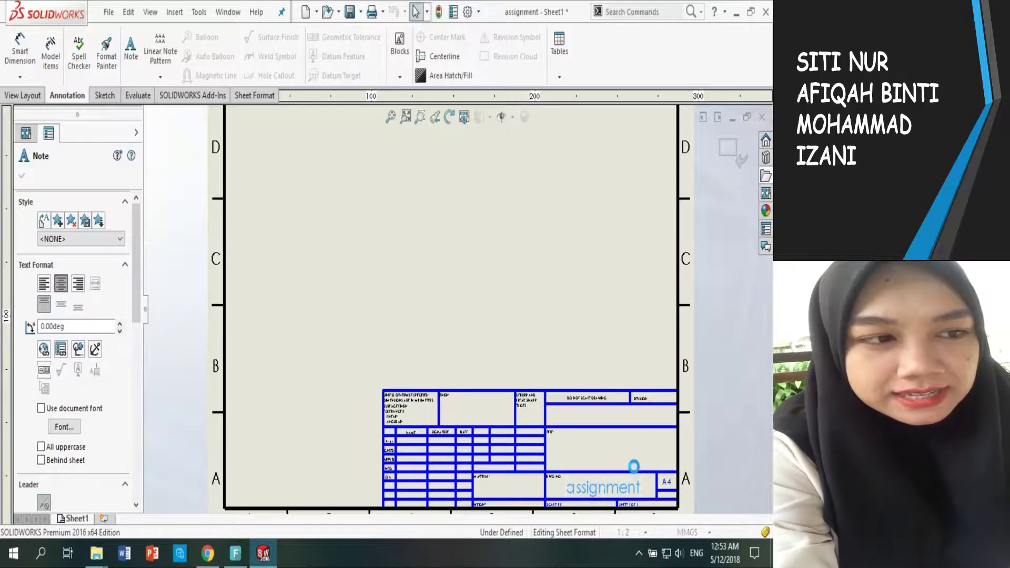
pyautogui.doubleClick(634, 485)
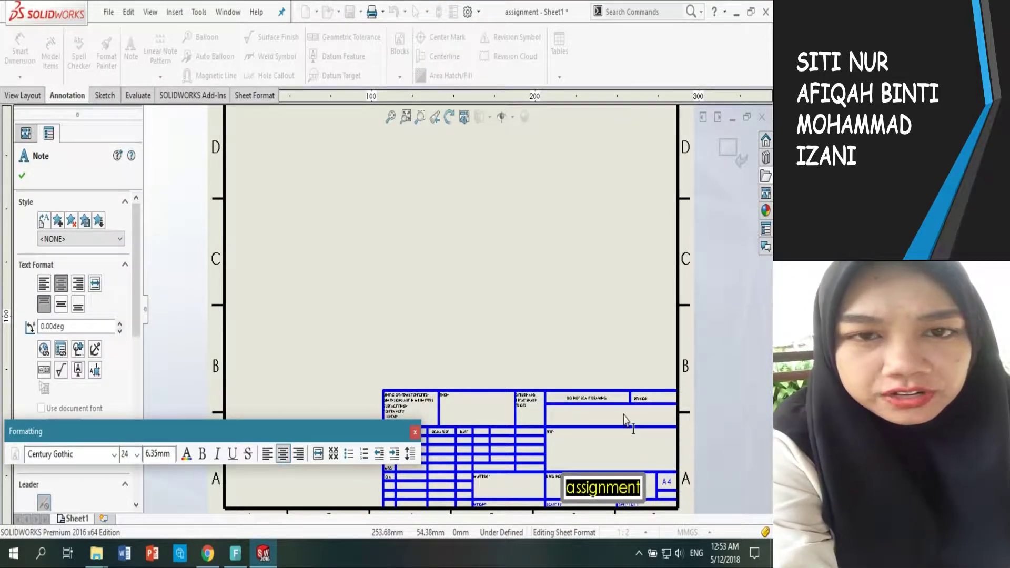
pyautogui.write('Gruo')
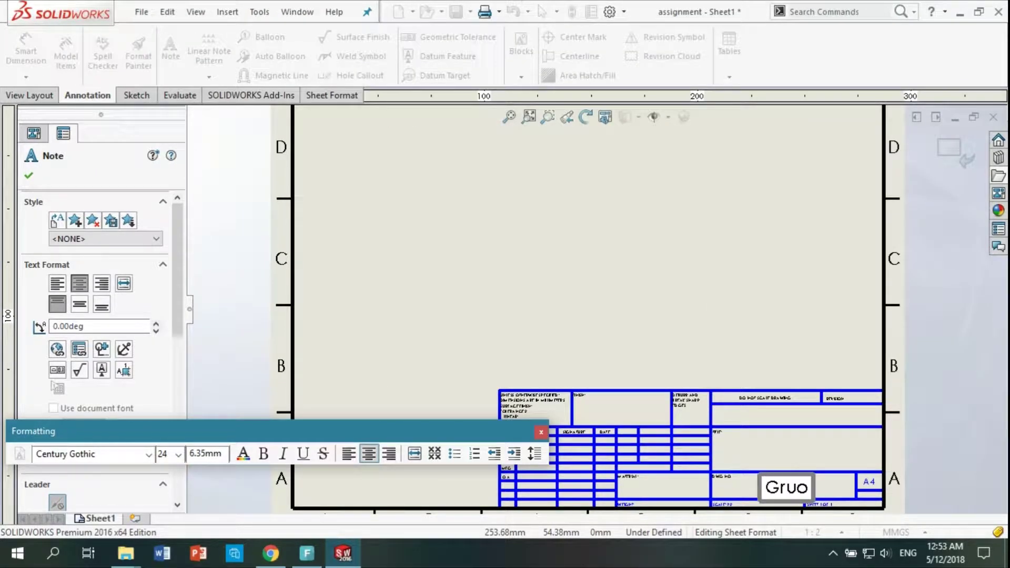
pyautogui.press('BackSpace')
pyautogui.press('BackSpace')
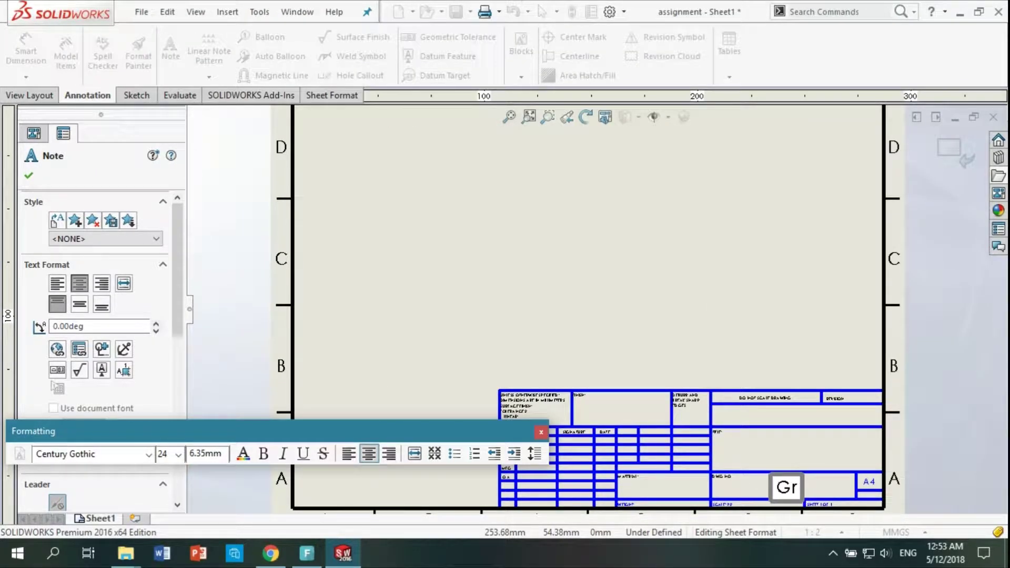
pyautogui.write('oup 2')
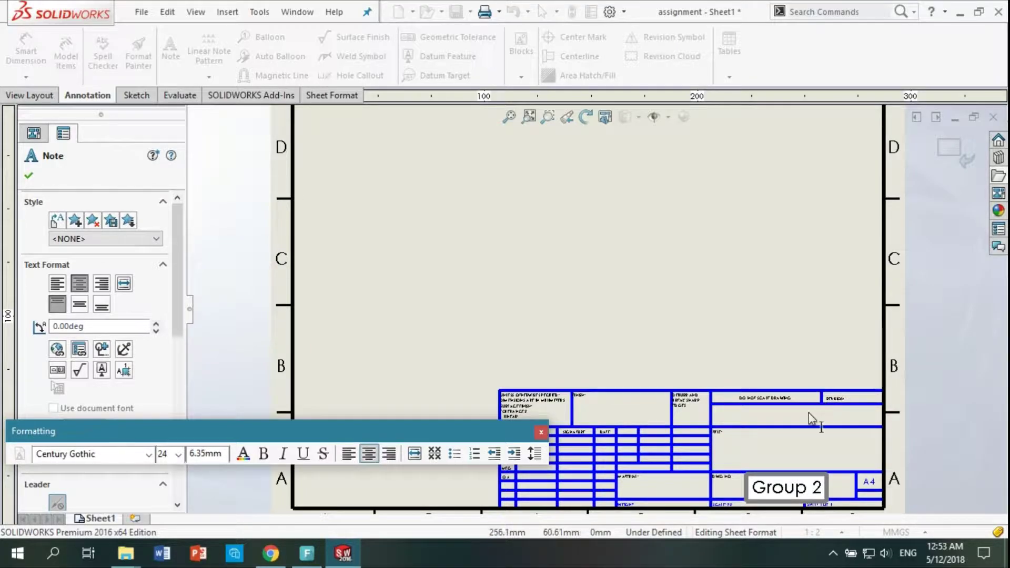
pyautogui.click(789, 446)
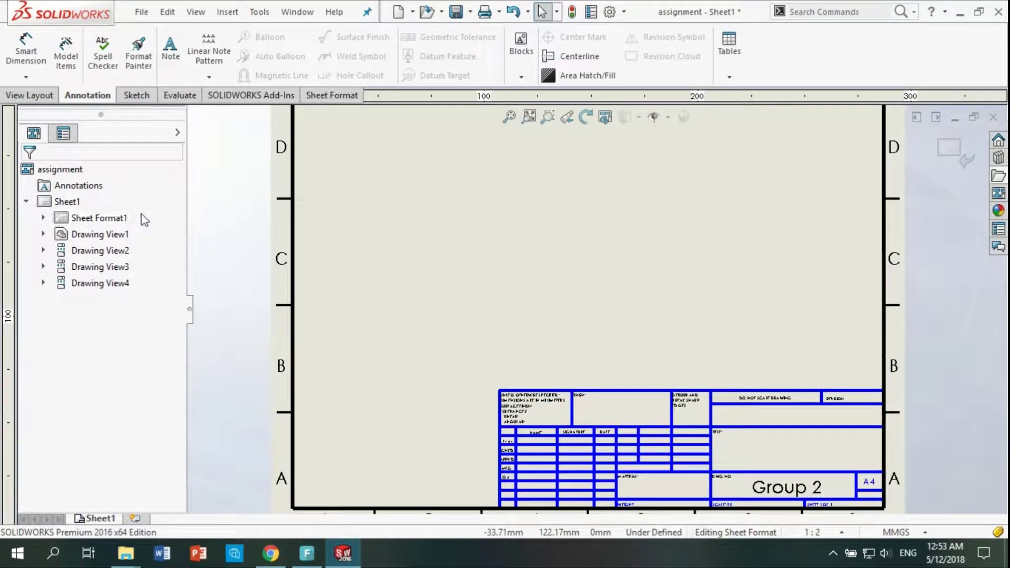
# Enter 'GROUP ASSIGNMENT EBB250' in the title block's empty title box.
pyautogui.click(762, 442)
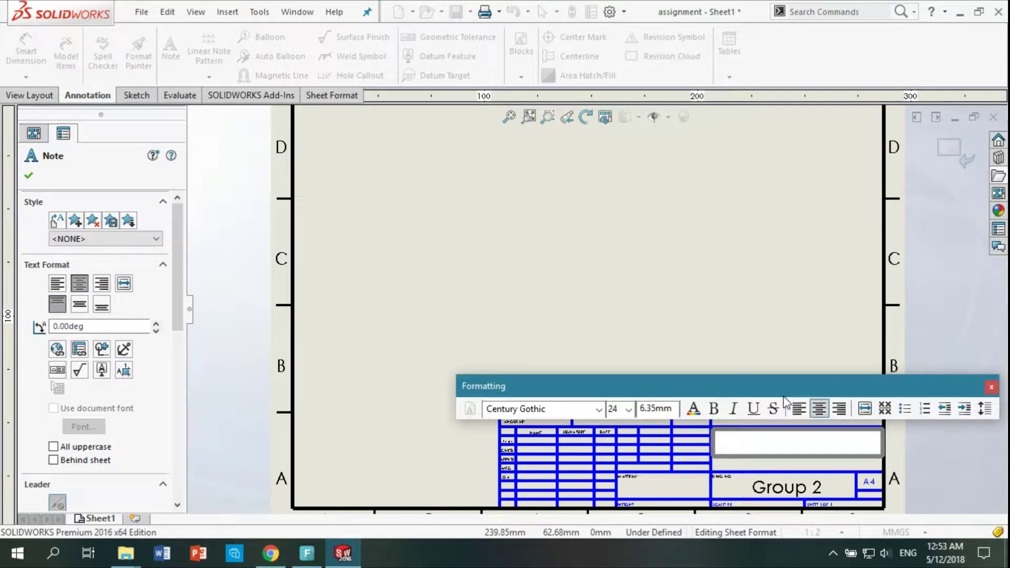
pyautogui.write('Group A')
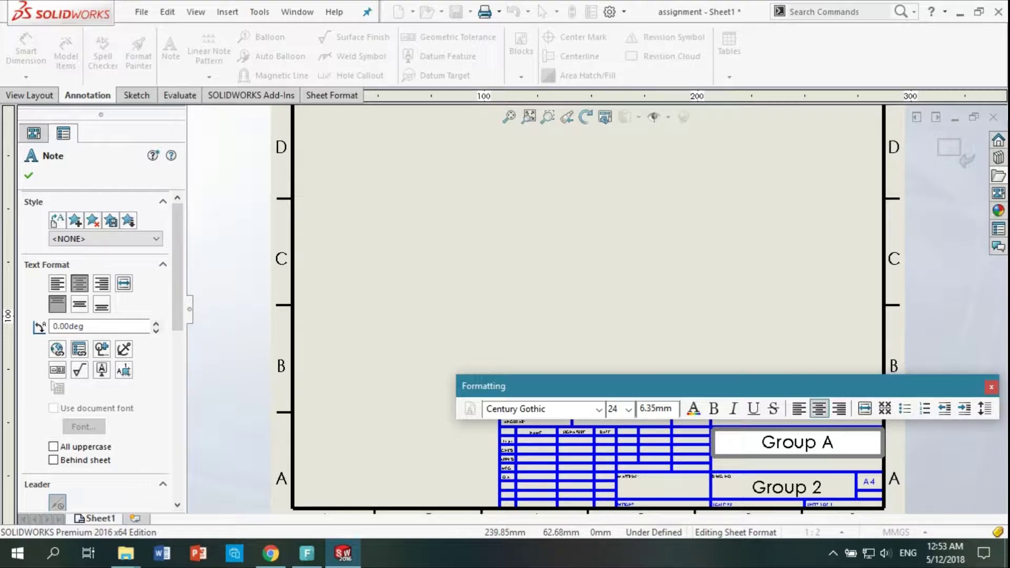
pyautogui.press('BackSpace')
pyautogui.press('BackSpace')
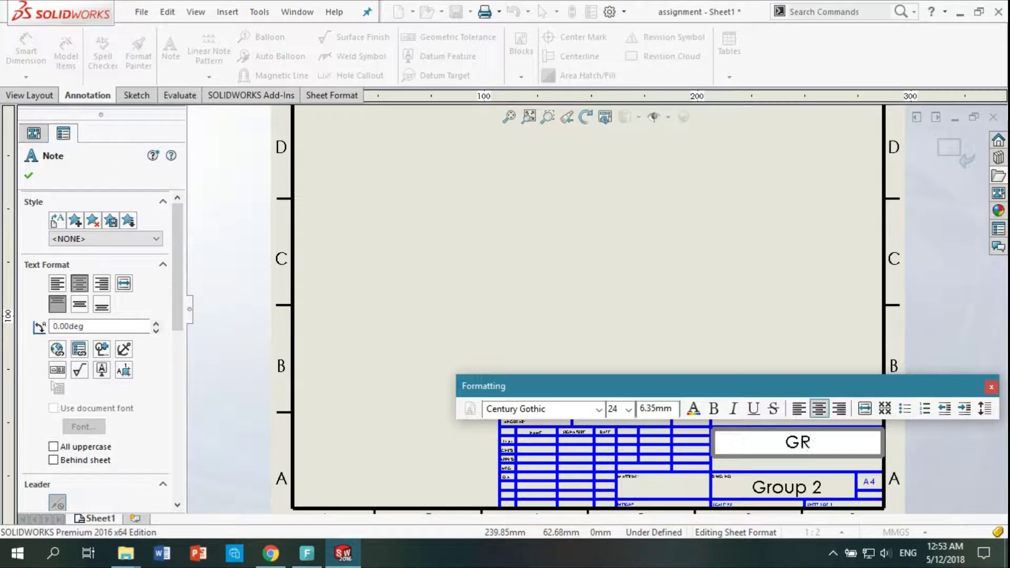
pyautogui.write('GROUP')
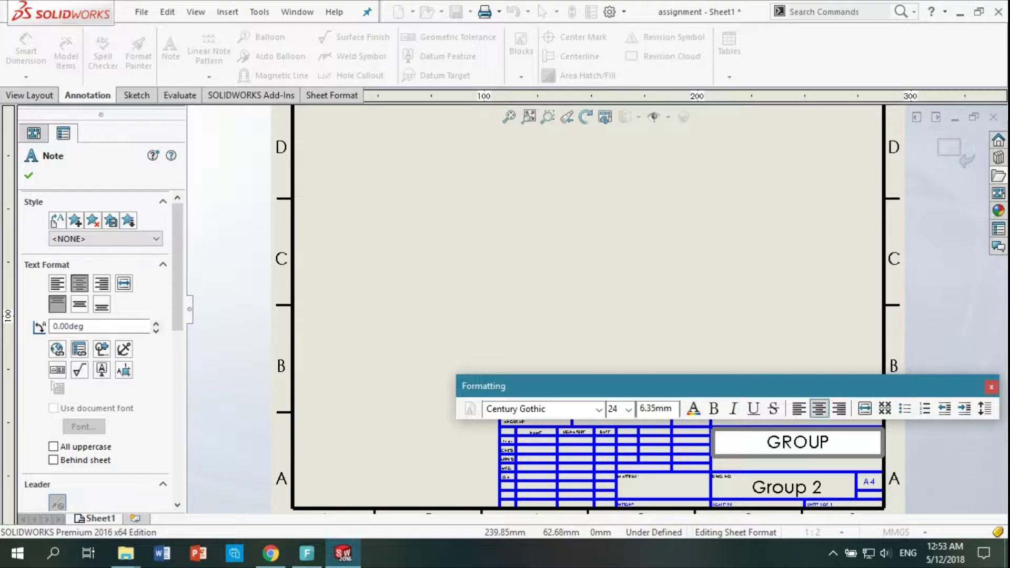
pyautogui.write(' AS')
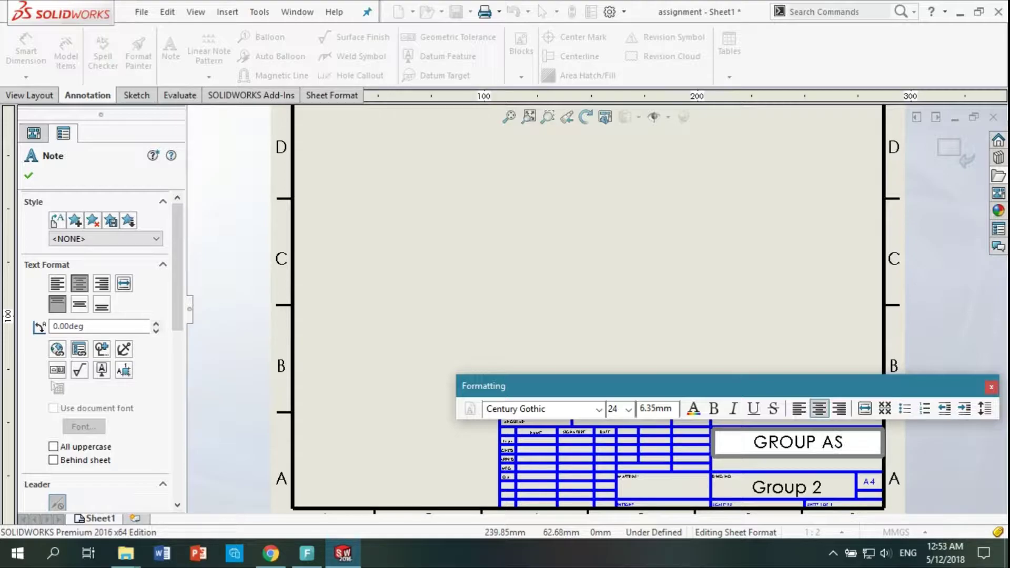
pyautogui.write('SIGNMENT')
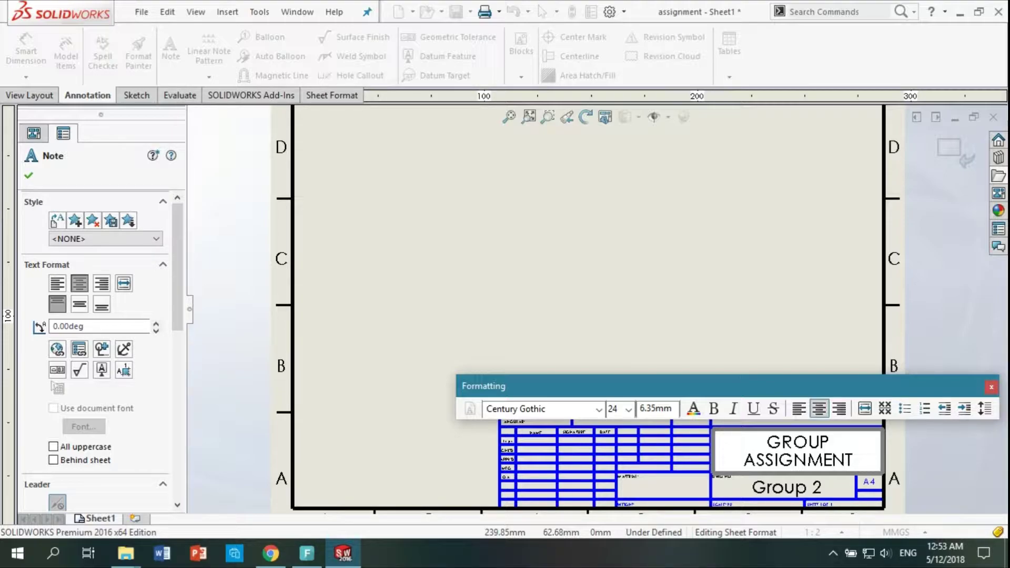
pyautogui.write('EBB250')
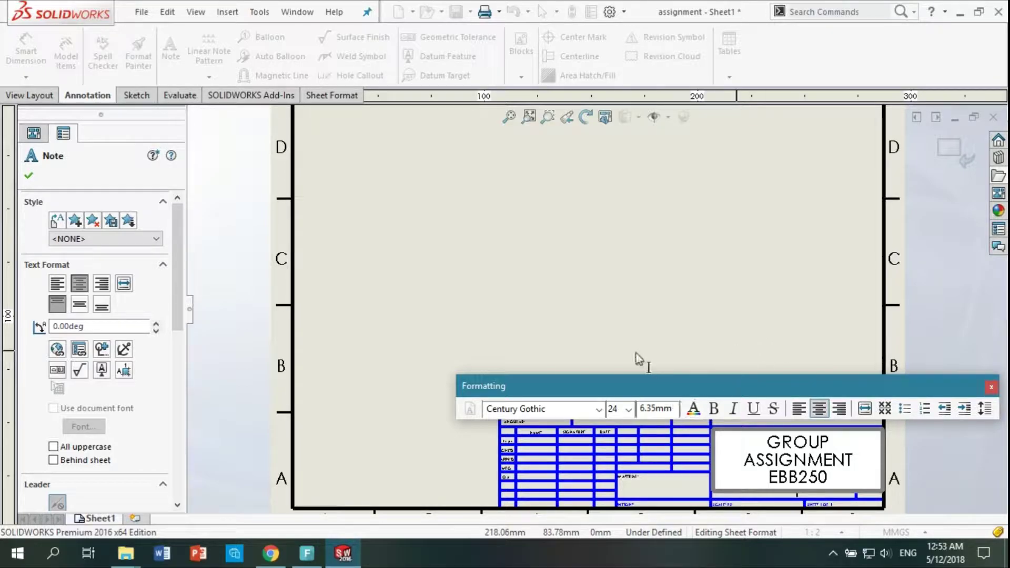
pyautogui.click(645, 323)
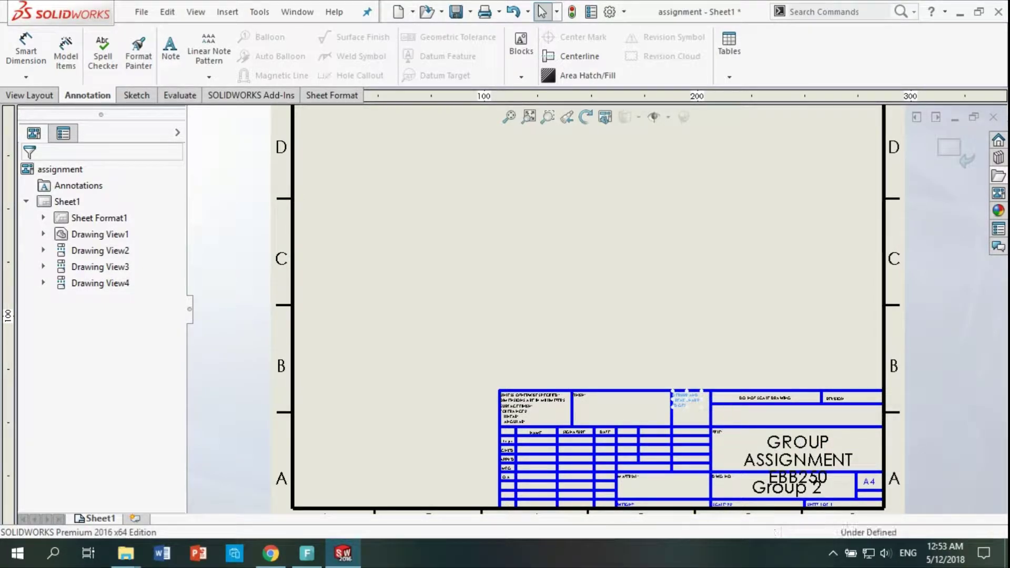
pyautogui.press('Return')
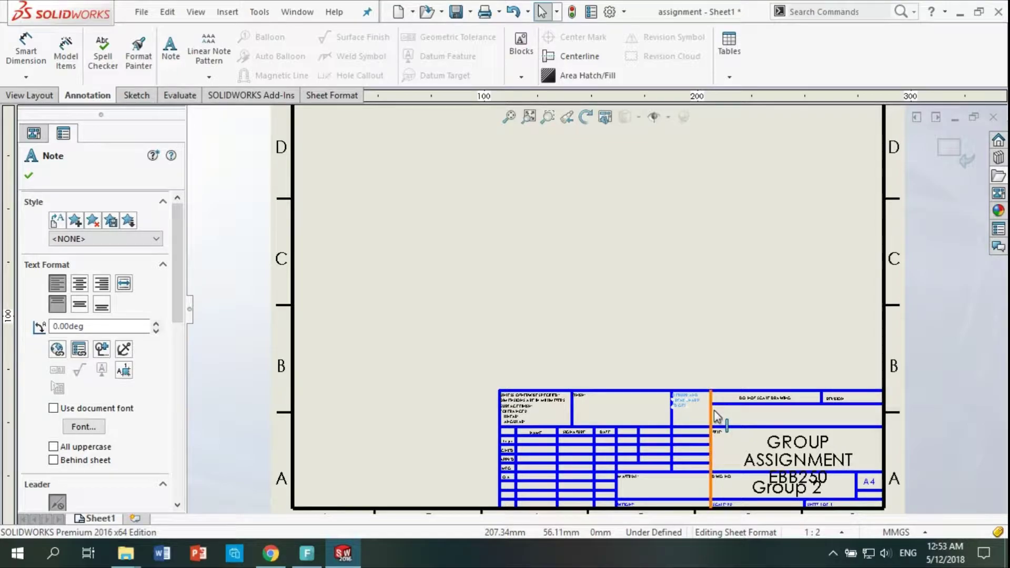
# Reopen the GROUP ASSIGNMENT EBB250 note and select all its text.
pyautogui.click(712, 415)
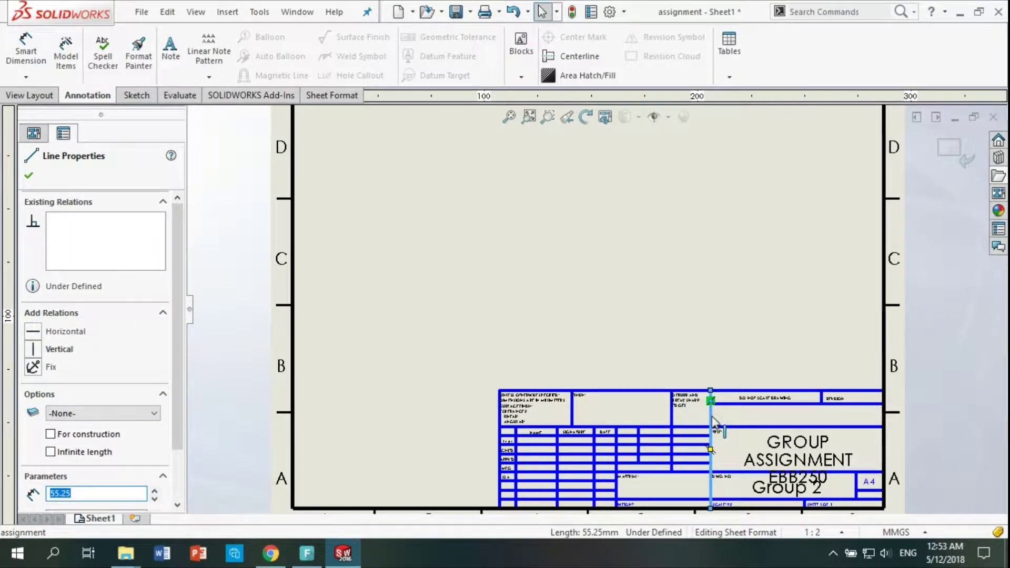
pyautogui.click(500, 395)
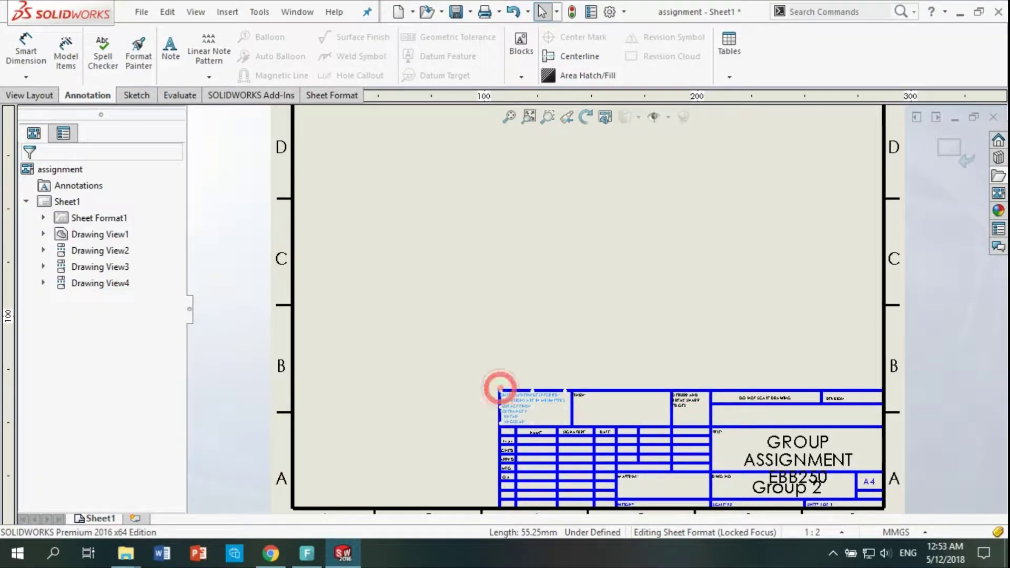
pyautogui.doubleClick(769, 445)
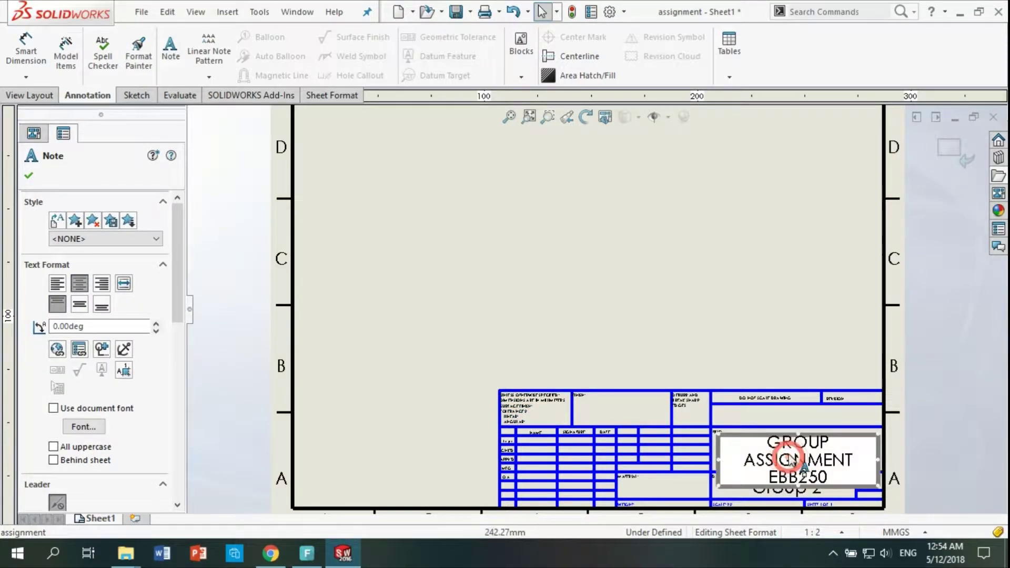
pyautogui.hotkey('ctrl', 'a')
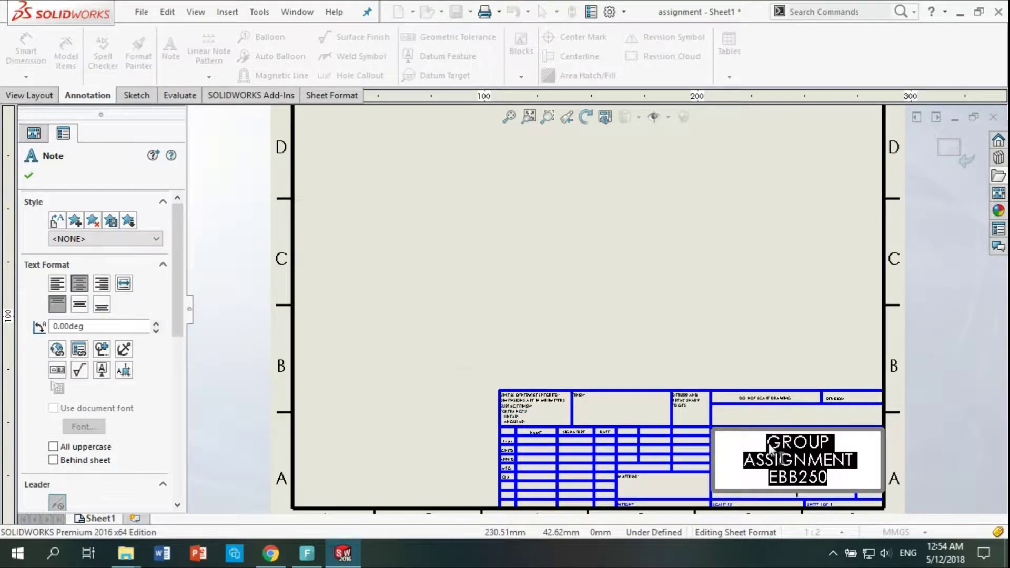
# Set the title note's text size to 20.
pyautogui.click(628, 409)
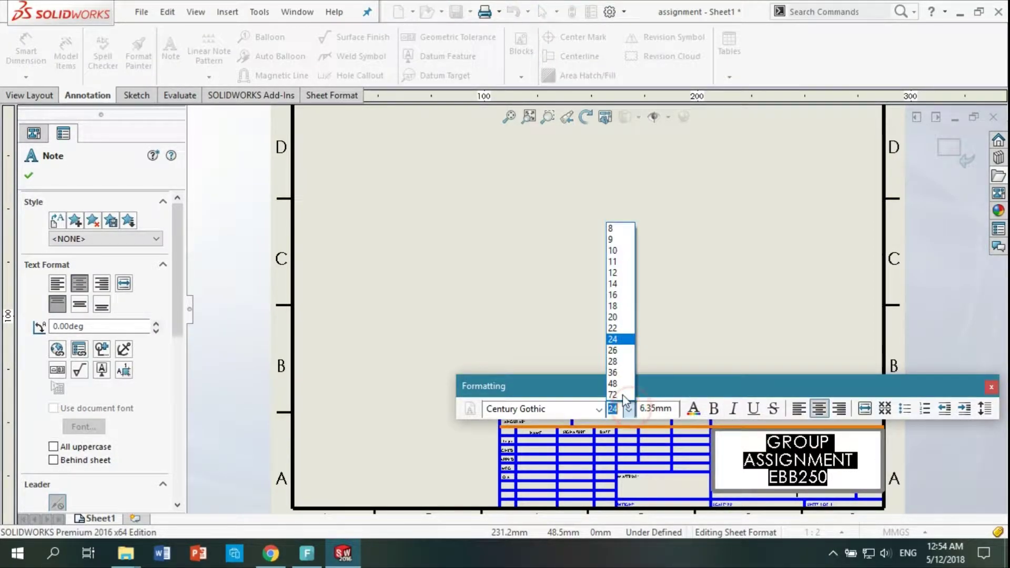
pyautogui.click(620, 318)
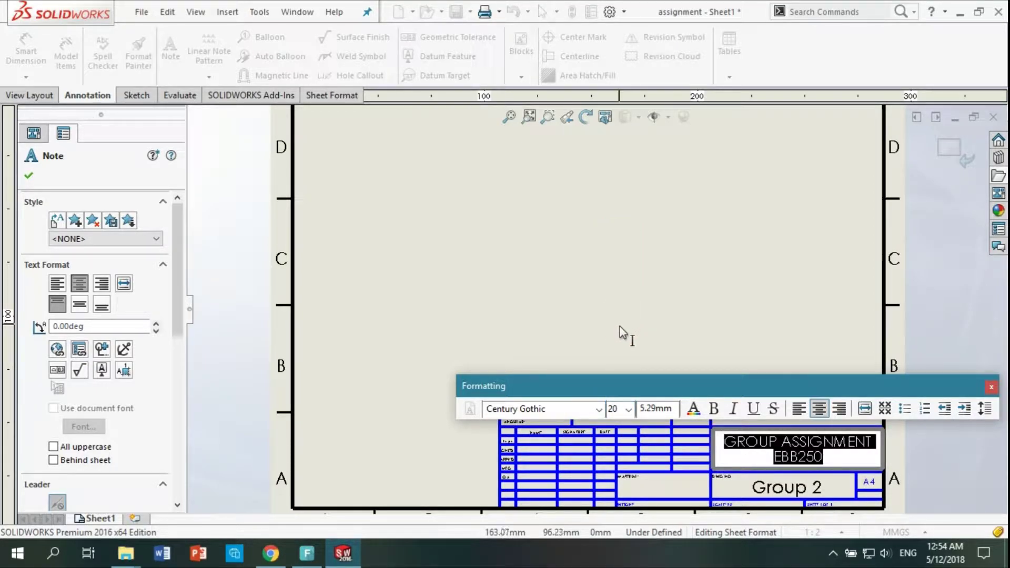
pyautogui.click(790, 442)
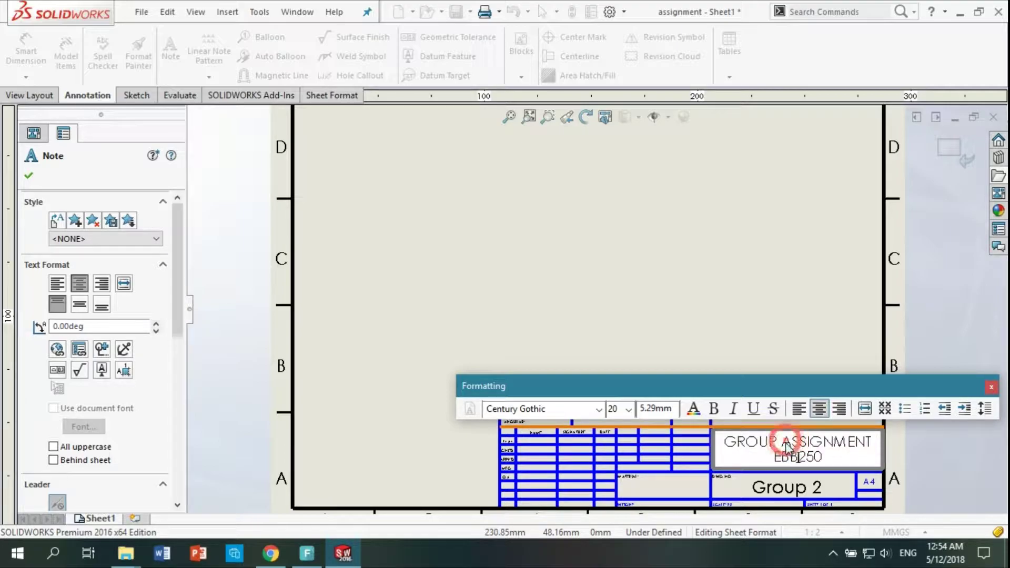
pyautogui.doubleClick(785, 443)
pyautogui.click(784, 448)
# Delete the word ASSIGNMENT from the note, then undo to restore it.
pyautogui.doubleClick(775, 463)
pyautogui.doubleClick(784, 445)
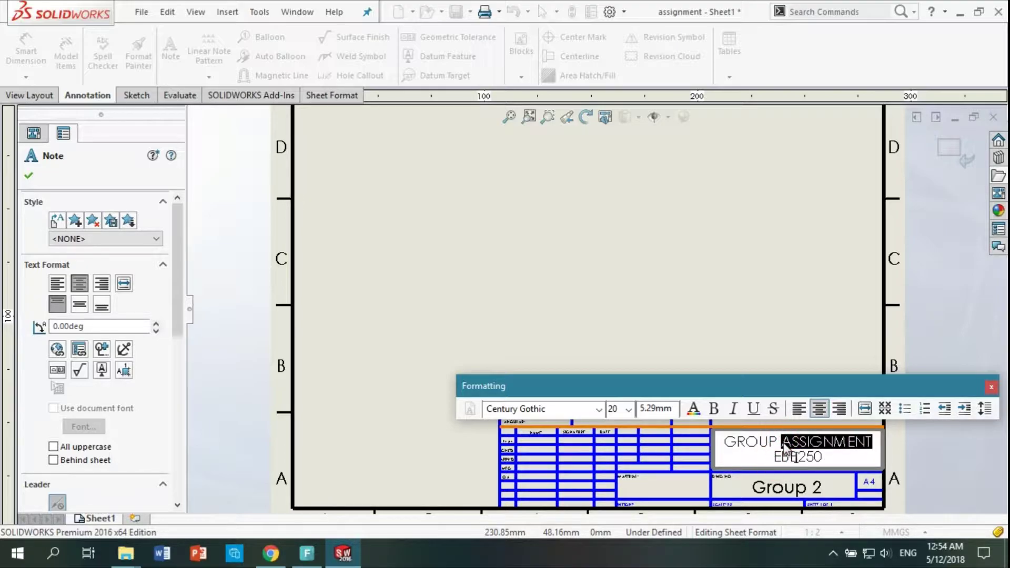
pyautogui.press('Delete')
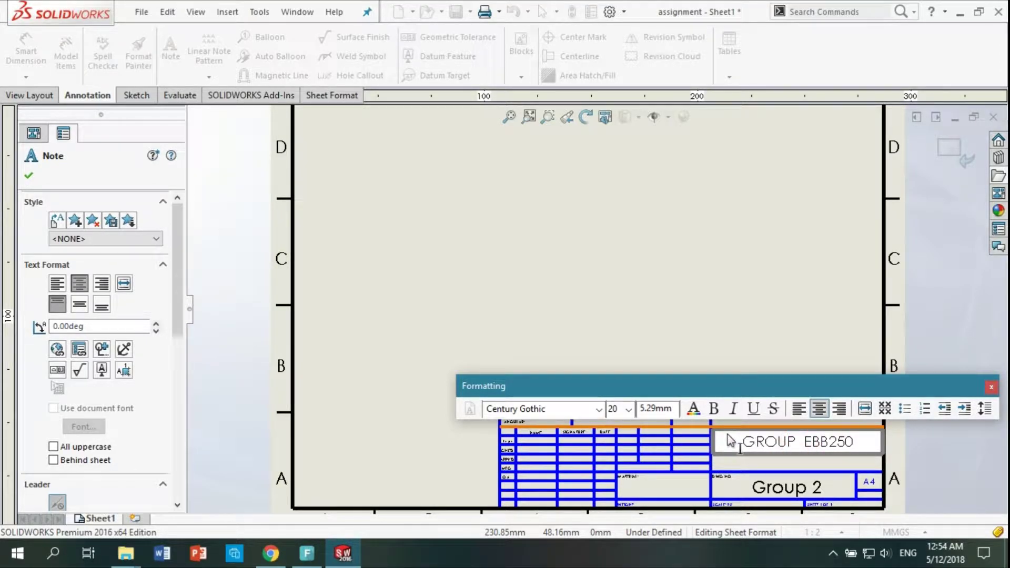
pyautogui.moveTo(182, 285); pyautogui.dragTo(182, 447)
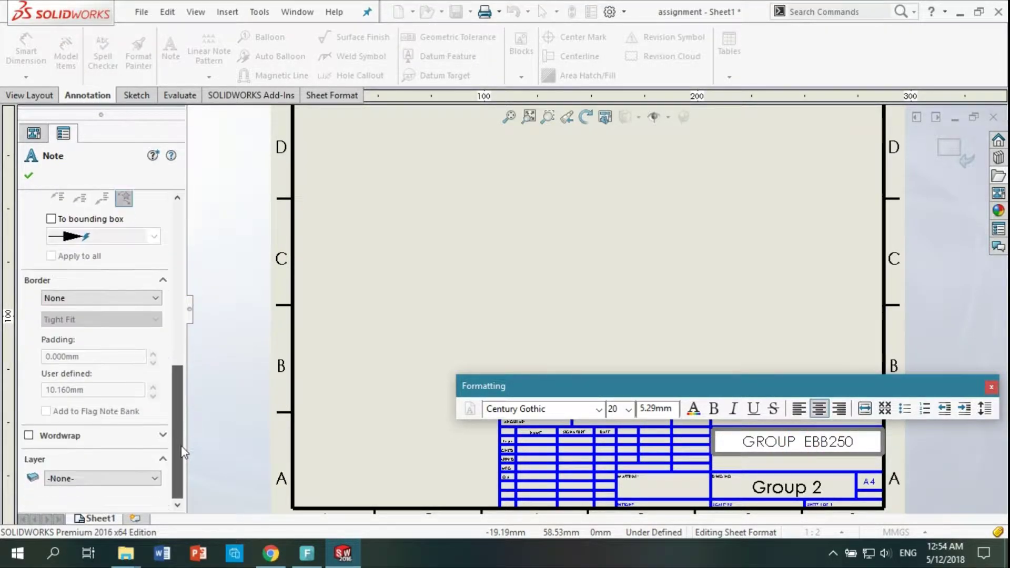
pyautogui.rightClick(804, 443)
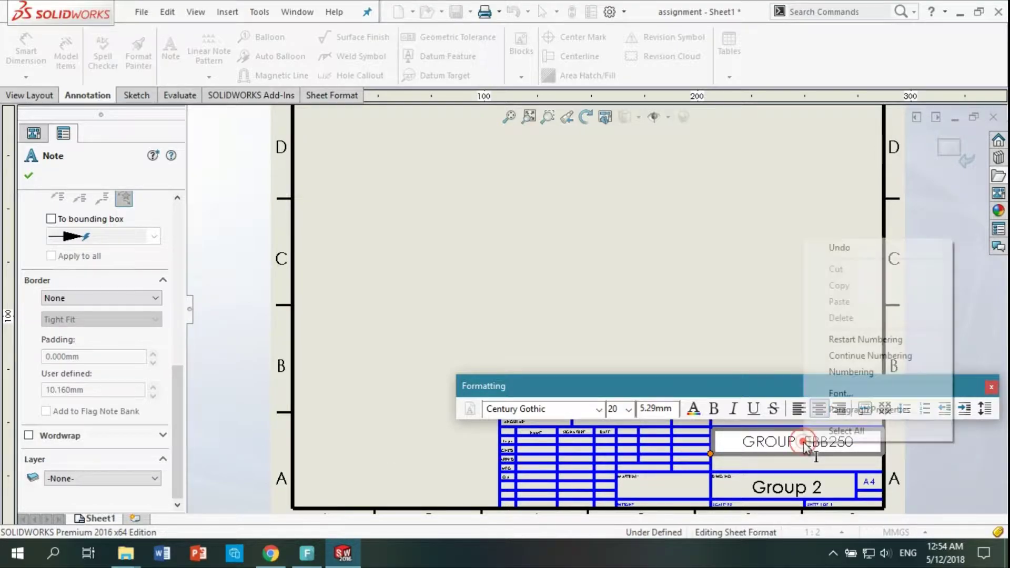
pyautogui.click(787, 441)
pyautogui.rightClick(796, 447)
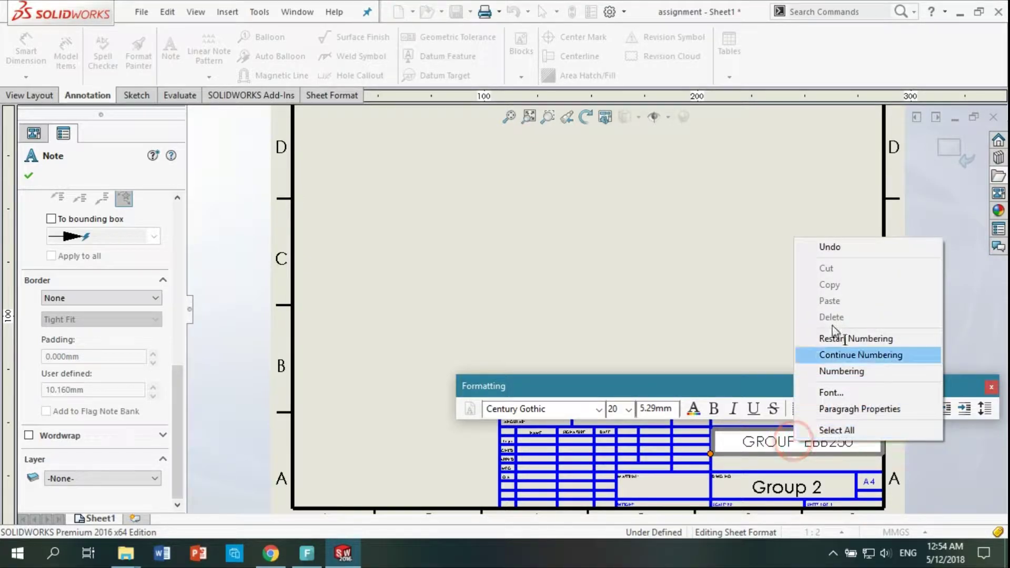
pyautogui.click(842, 249)
pyautogui.click(792, 463)
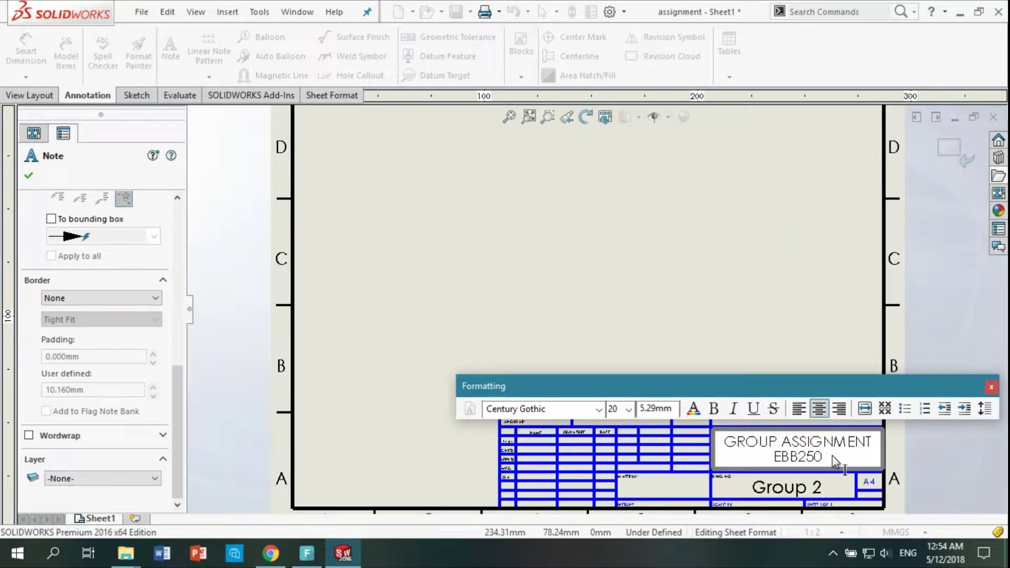
# Close the Formatting toolbar and finish editing the two-line title note.
pyautogui.doubleClick(824, 442)
pyautogui.click(748, 442)
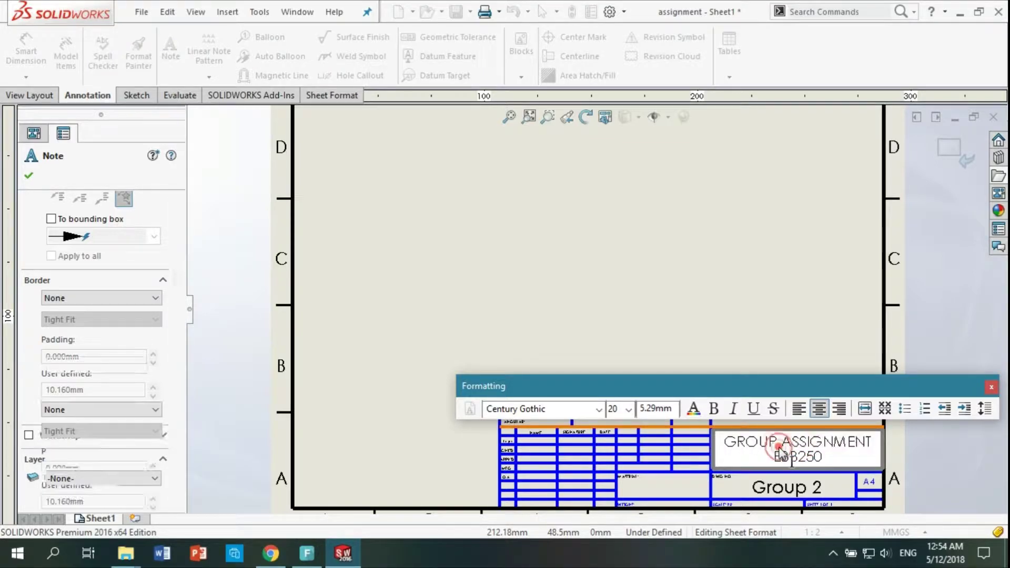
pyautogui.moveTo(629, 383); pyautogui.dragTo(479, 365)
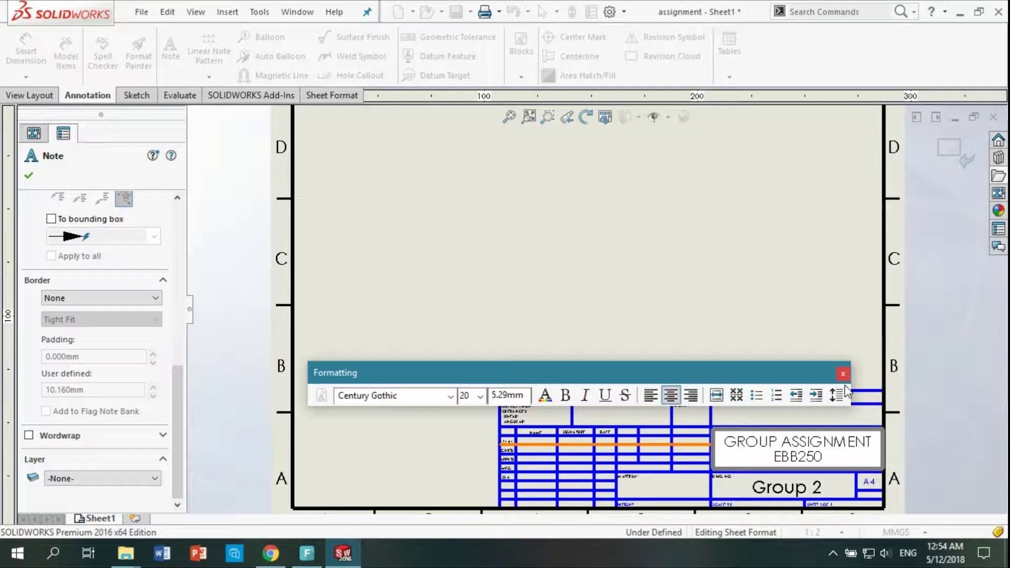
pyautogui.click(843, 373)
pyautogui.click(740, 325)
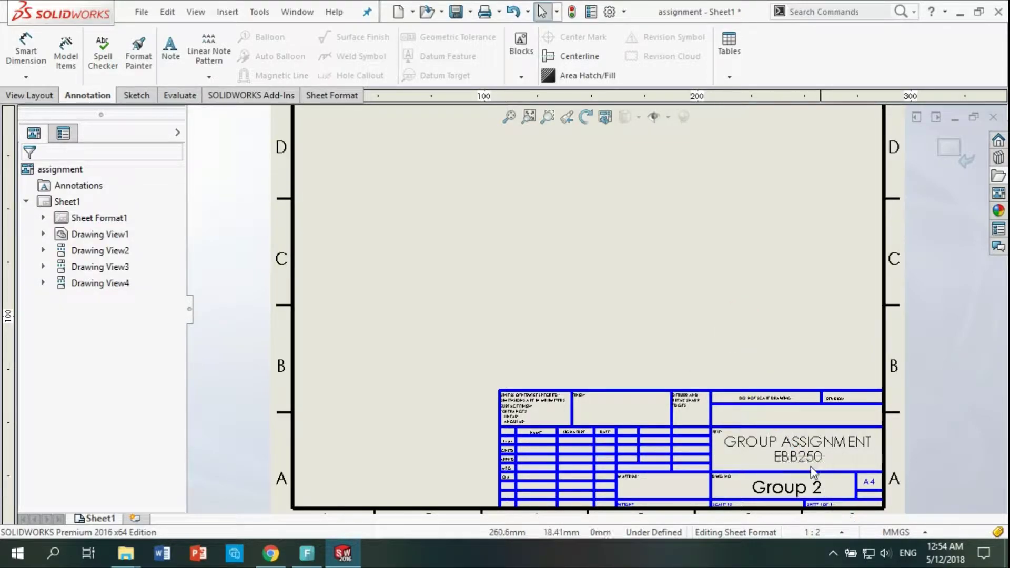
pyautogui.doubleClick(794, 447)
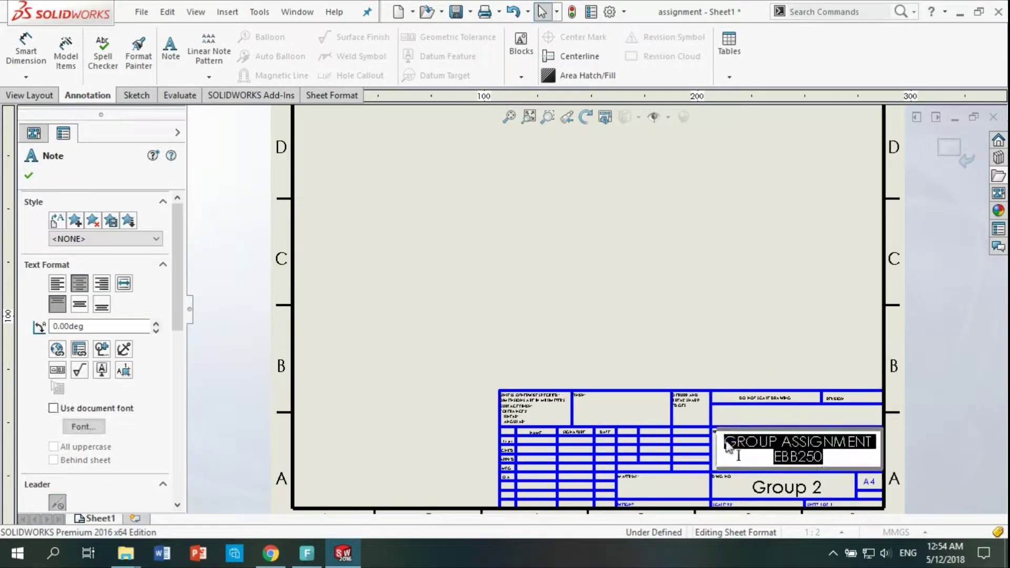
pyautogui.click(774, 492)
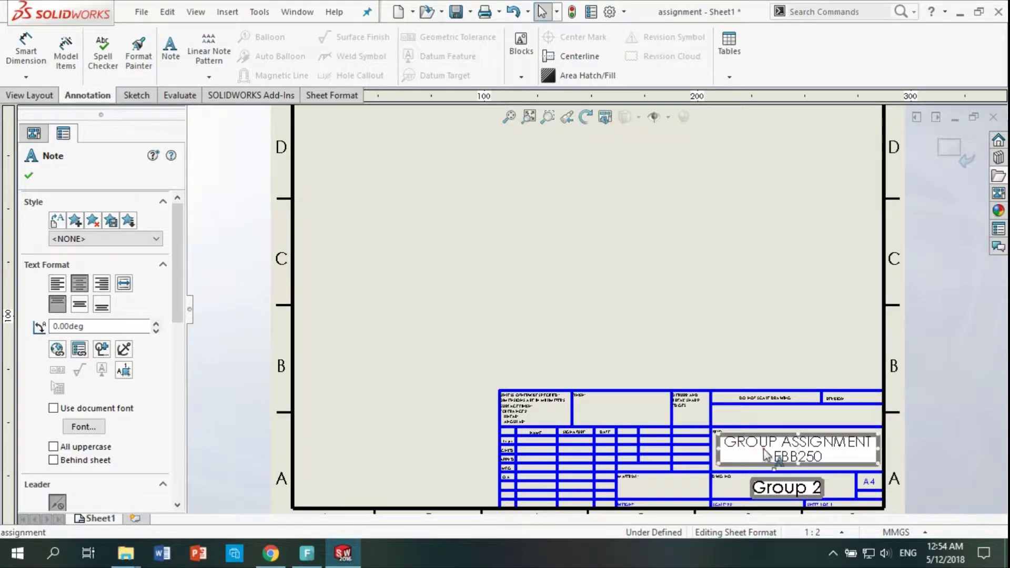
pyautogui.doubleClick(785, 446)
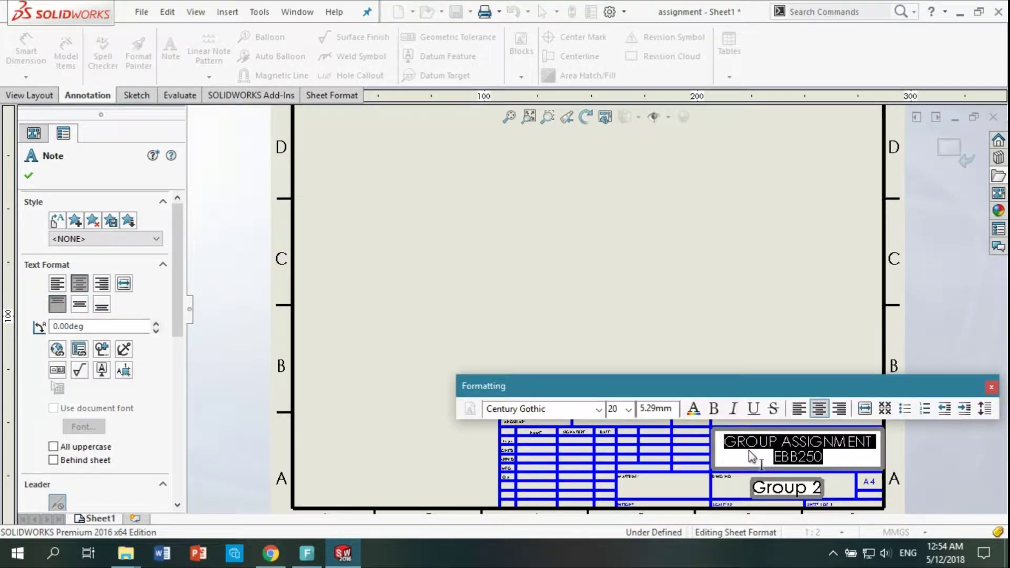
pyautogui.doubleClick(790, 445)
pyautogui.click(781, 450)
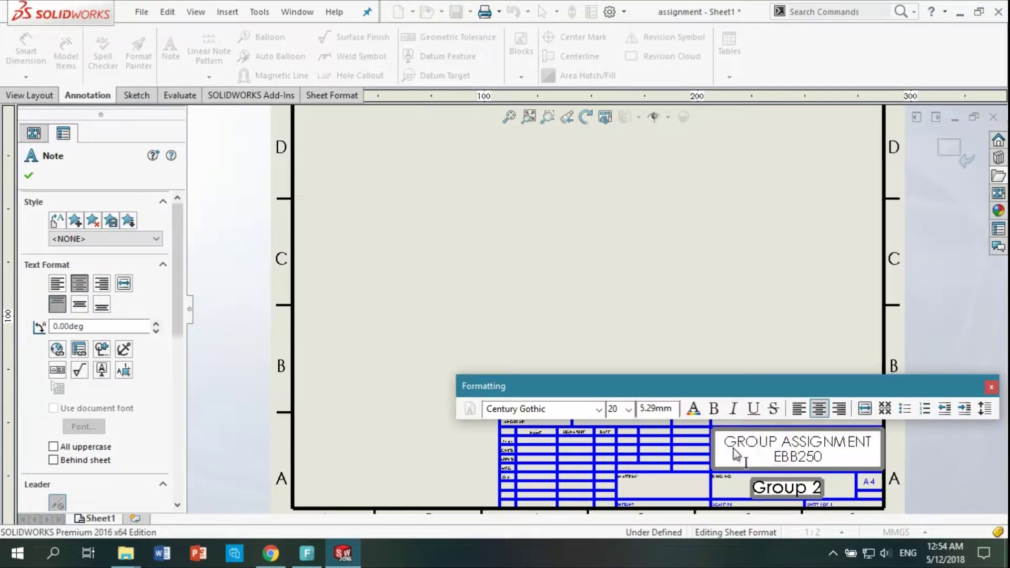
pyautogui.scroll(2, 732, 444)
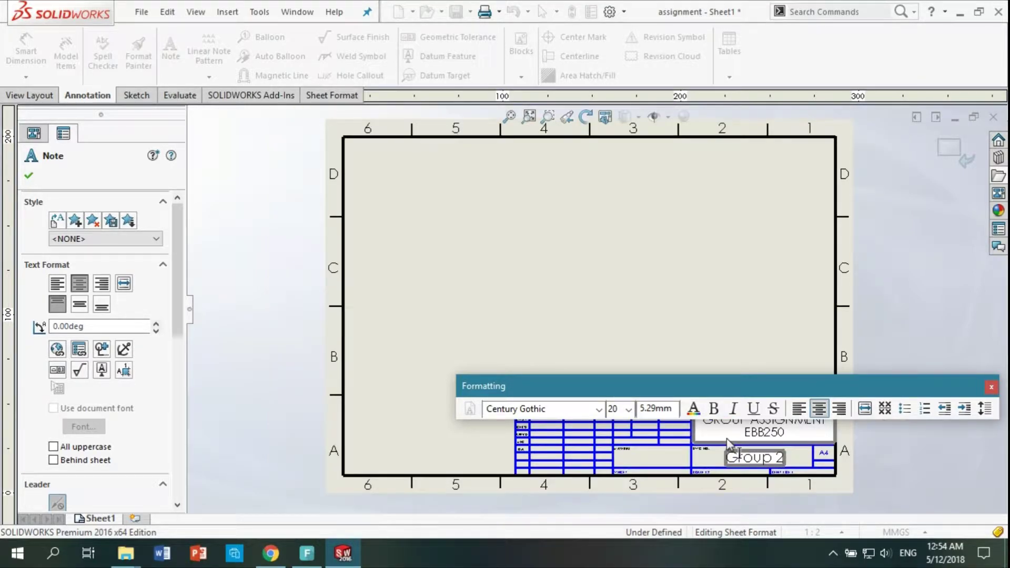
pyautogui.scroll(-3, 732, 434)
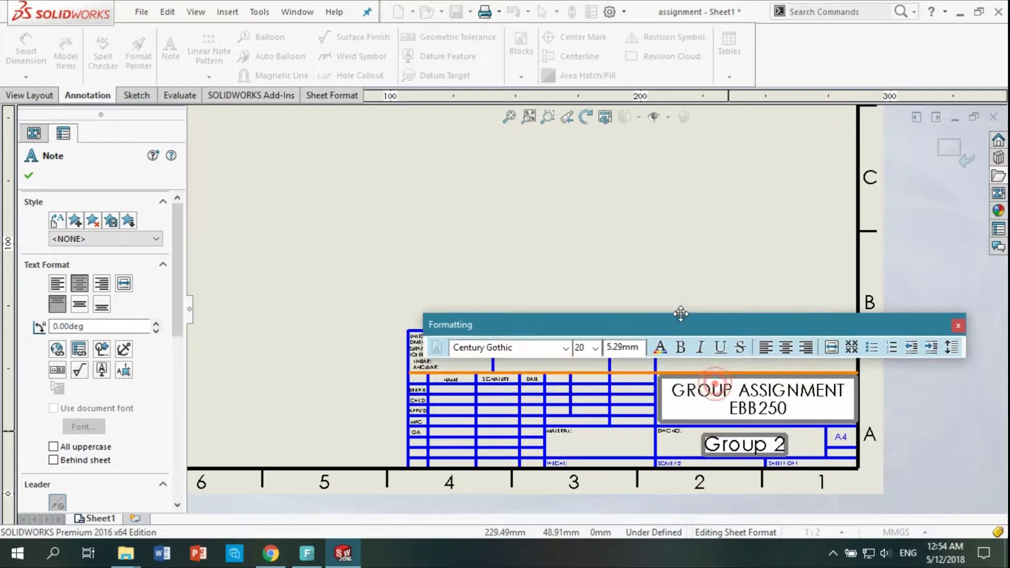
pyautogui.click(634, 260)
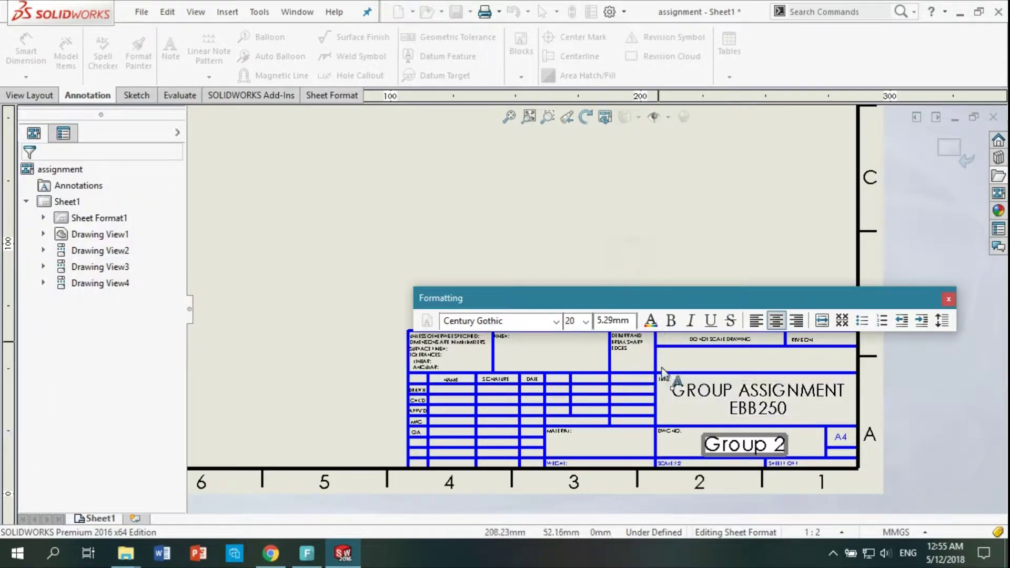
# Exit sheet-format editing back to Sheet1 via the FeatureManager tree.
pyautogui.click(391, 335)
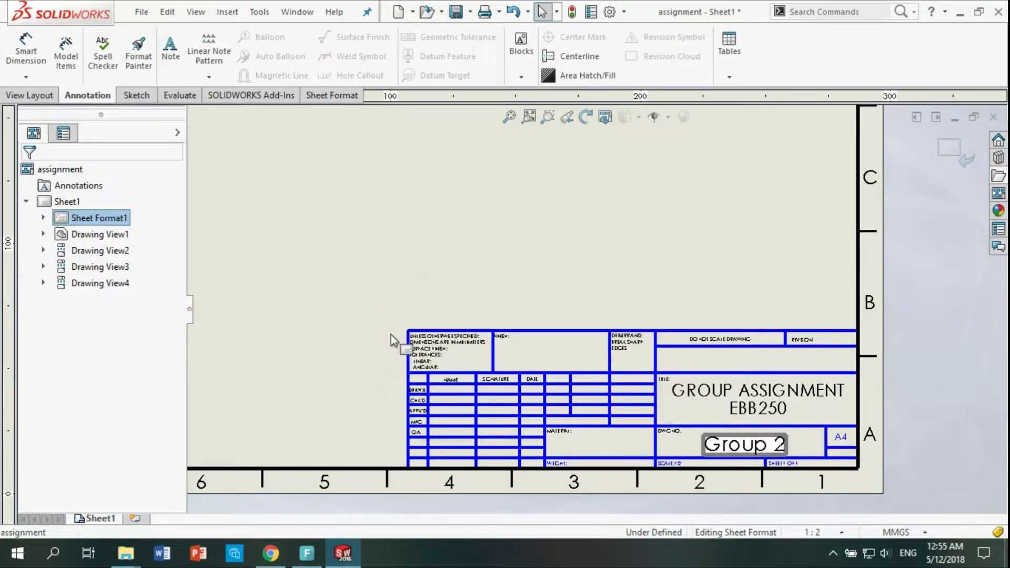
pyautogui.scroll(3, 391, 334)
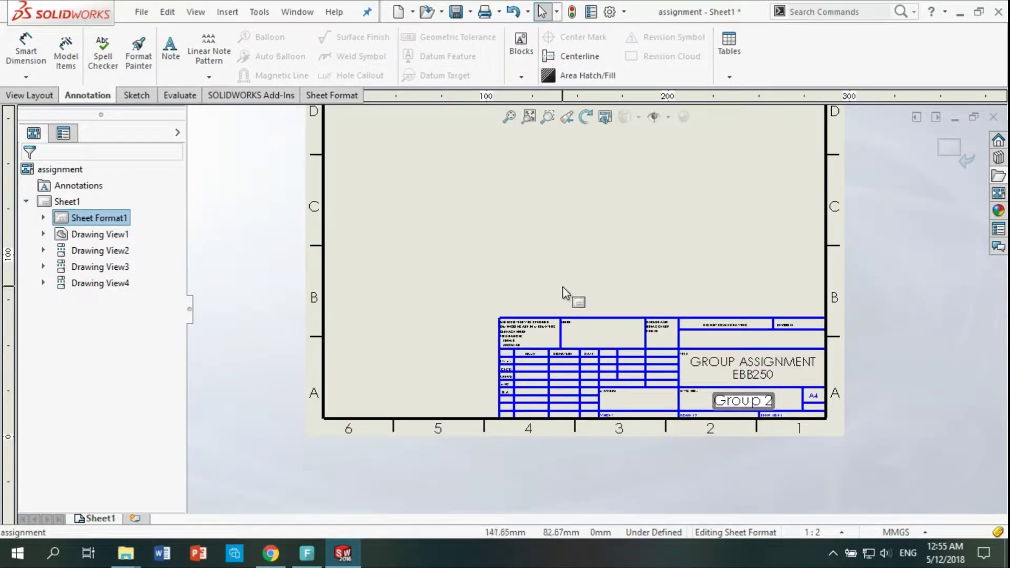
pyautogui.scroll(3, 565, 284)
pyautogui.scroll(-2, 565, 283)
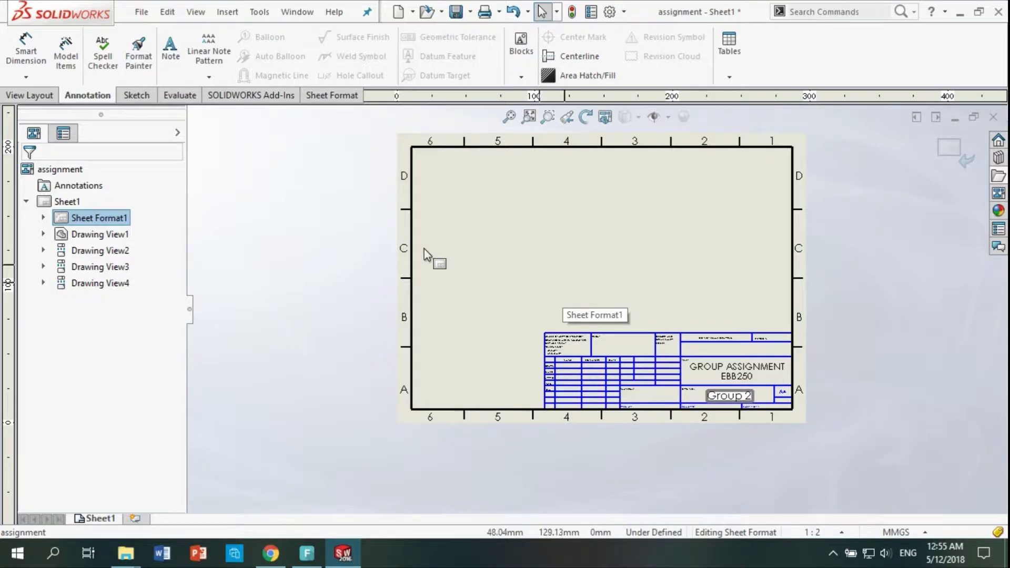
pyautogui.click(565, 304)
pyautogui.click(526, 300)
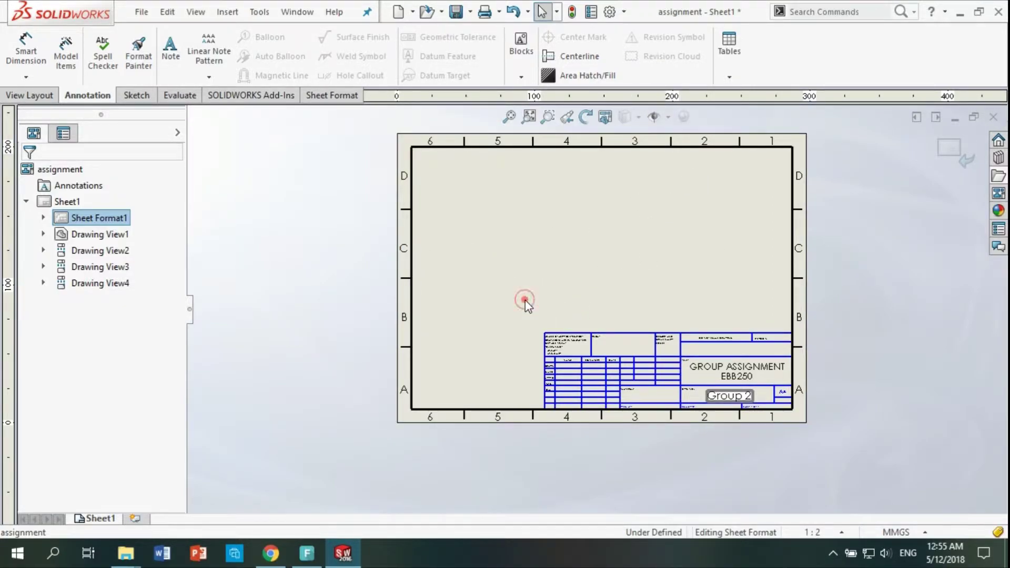
pyautogui.rightClick(525, 300)
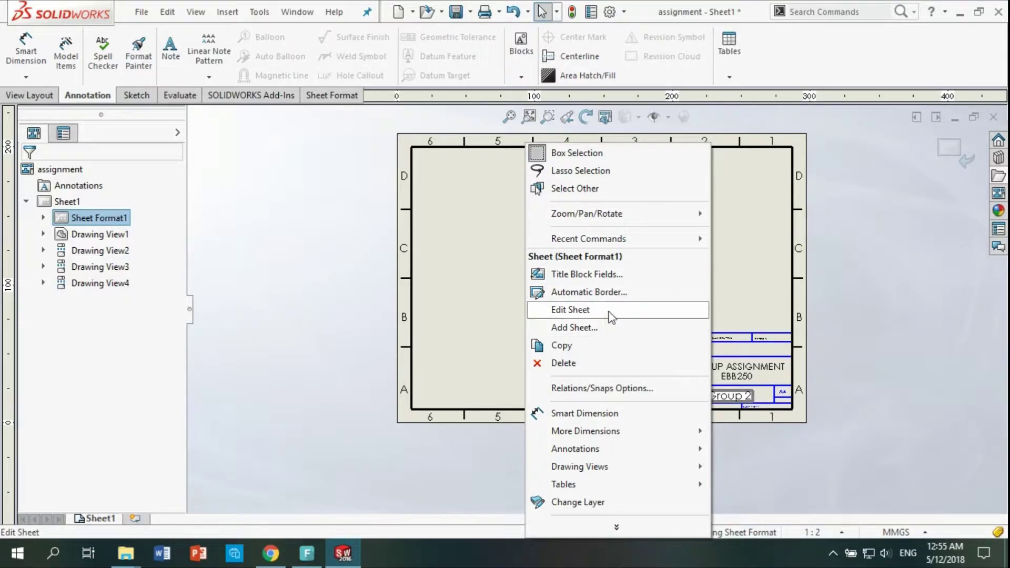
pyautogui.click(488, 317)
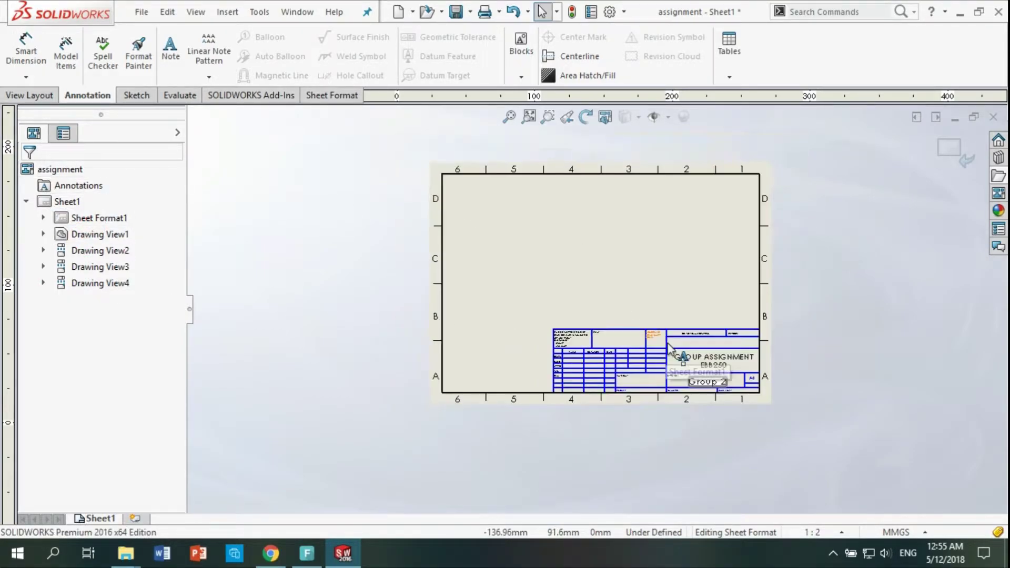
pyautogui.scroll(-5, 677, 358)
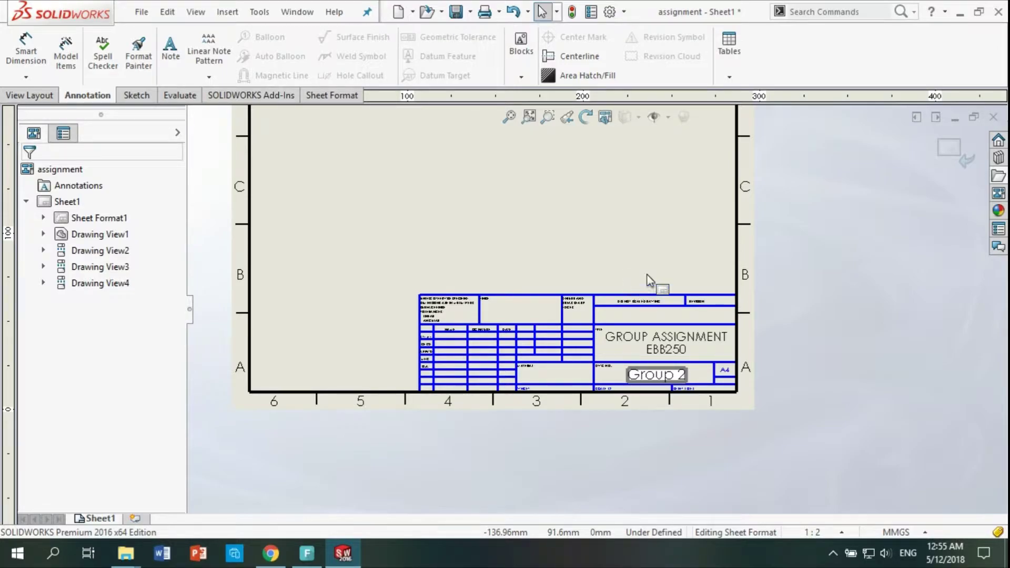
pyautogui.click(587, 195)
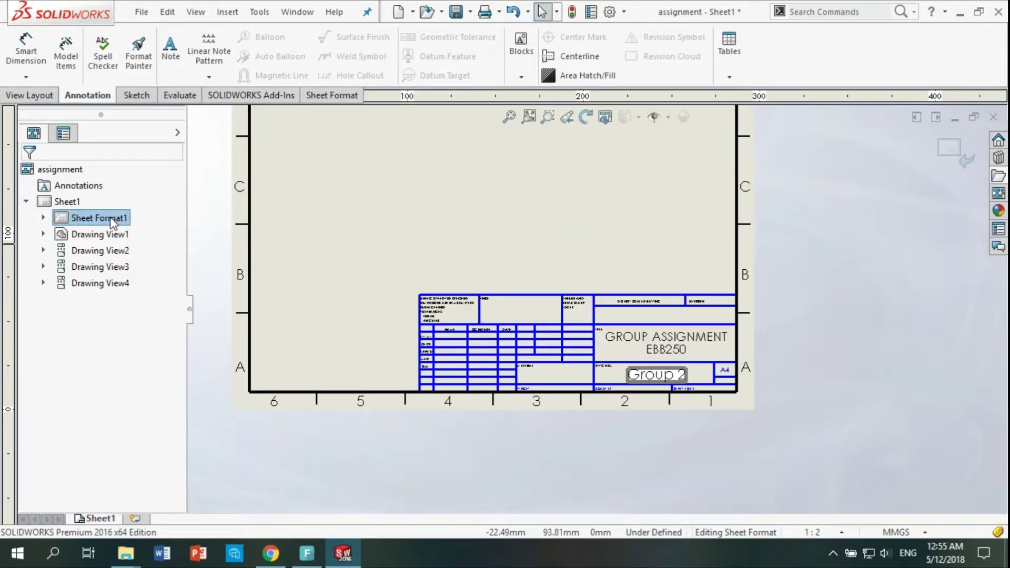
pyautogui.doubleClick(64, 204)
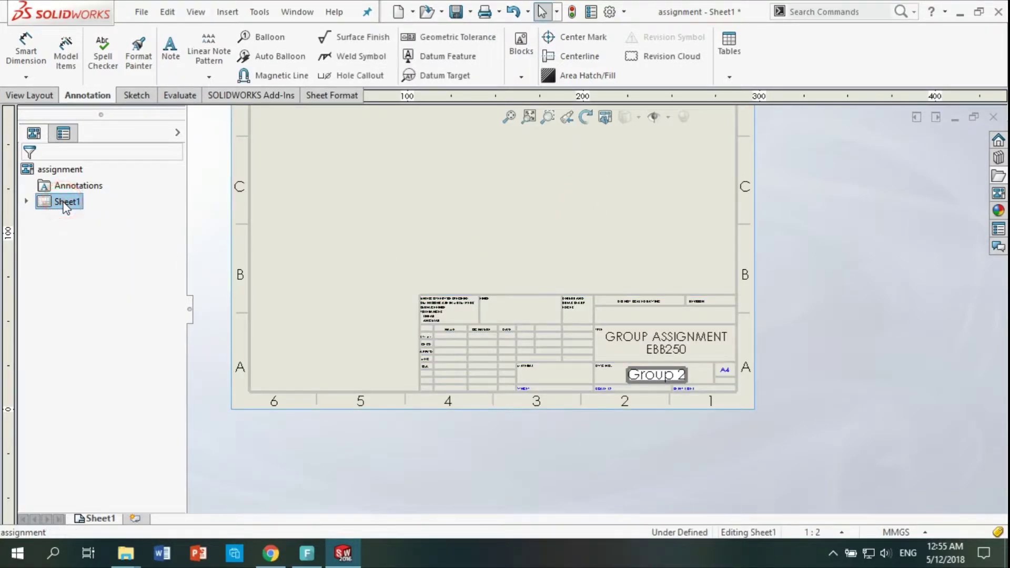
# Expand Sheet1, Sheet Format1, Drawing View1 and assignment<1> in the FeatureManager tree.
pyautogui.click(68, 202)
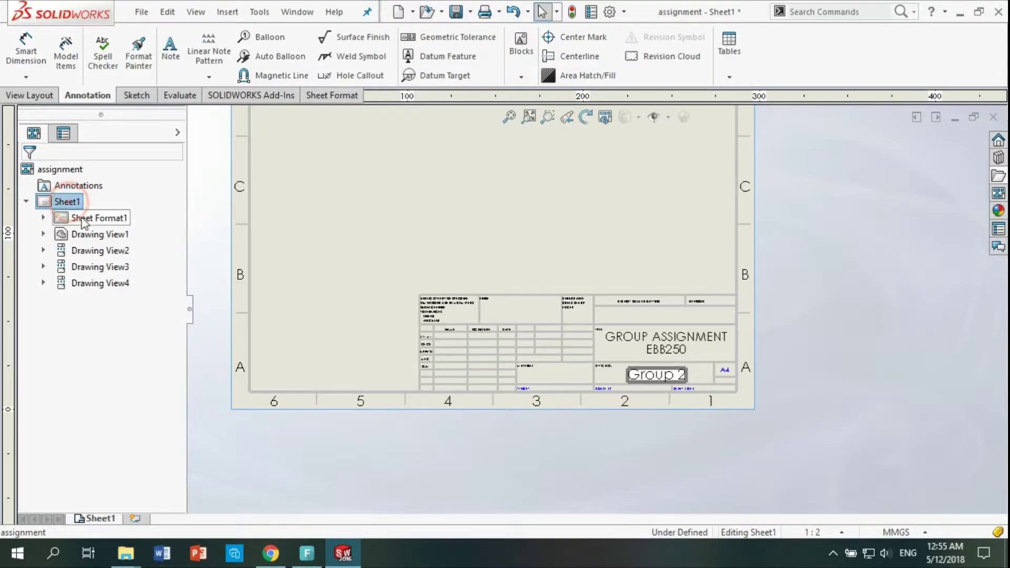
pyautogui.doubleClick(84, 218)
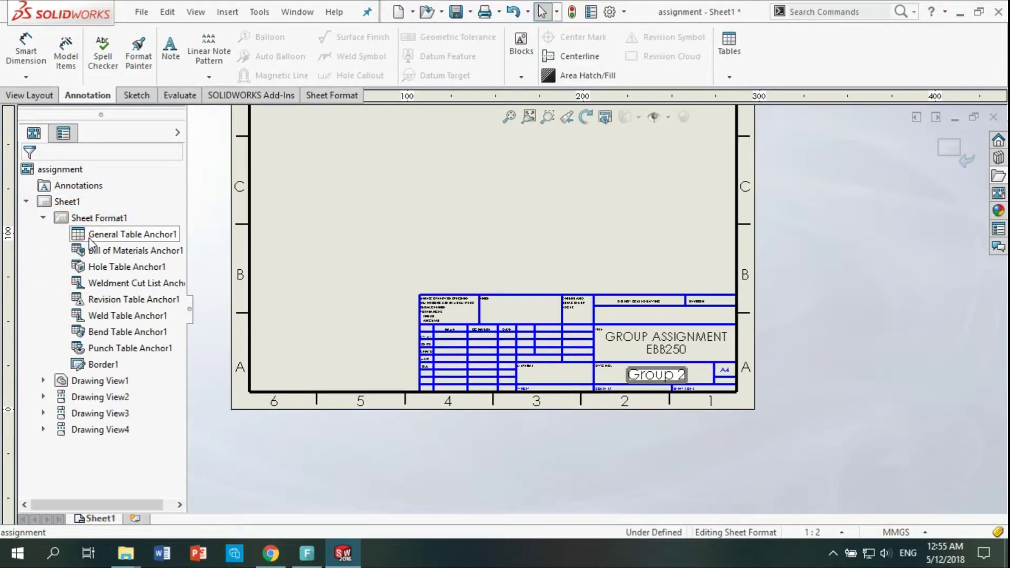
pyautogui.doubleClick(100, 386)
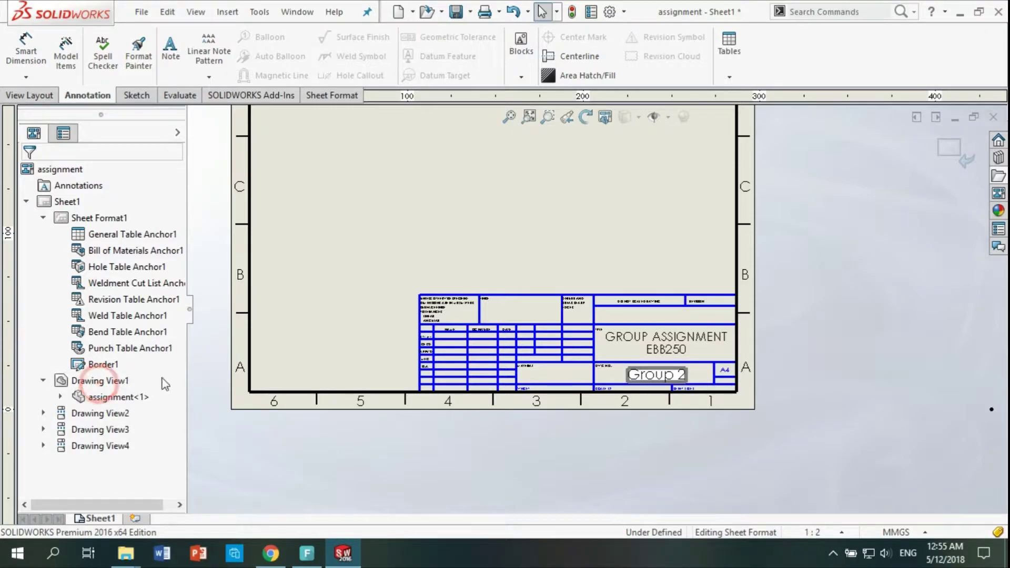
pyautogui.doubleClick(117, 399)
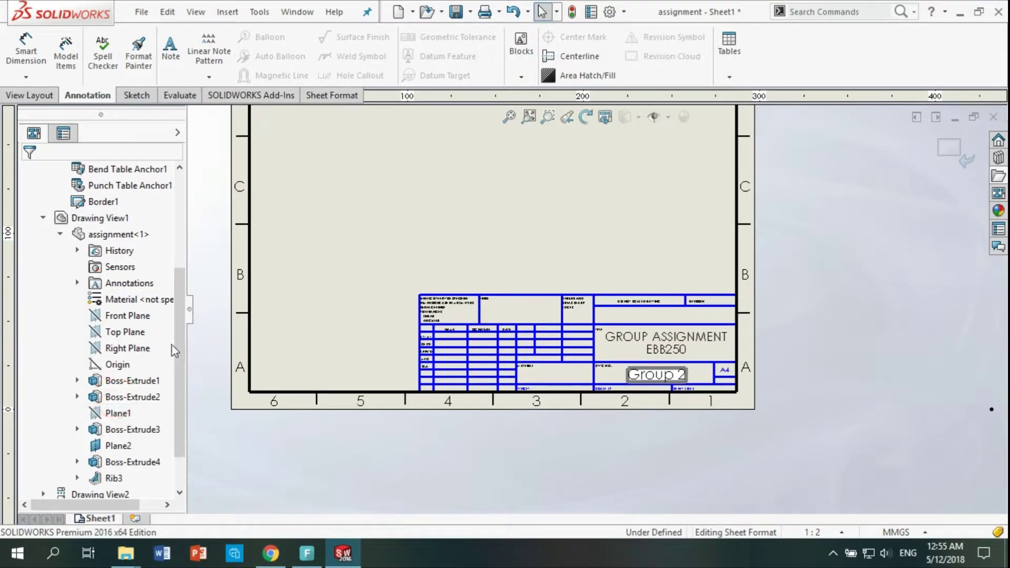
# Zoom to fit and choose Edit Sheet so the dimensioned views reappear.
pyautogui.rightClick(425, 243)
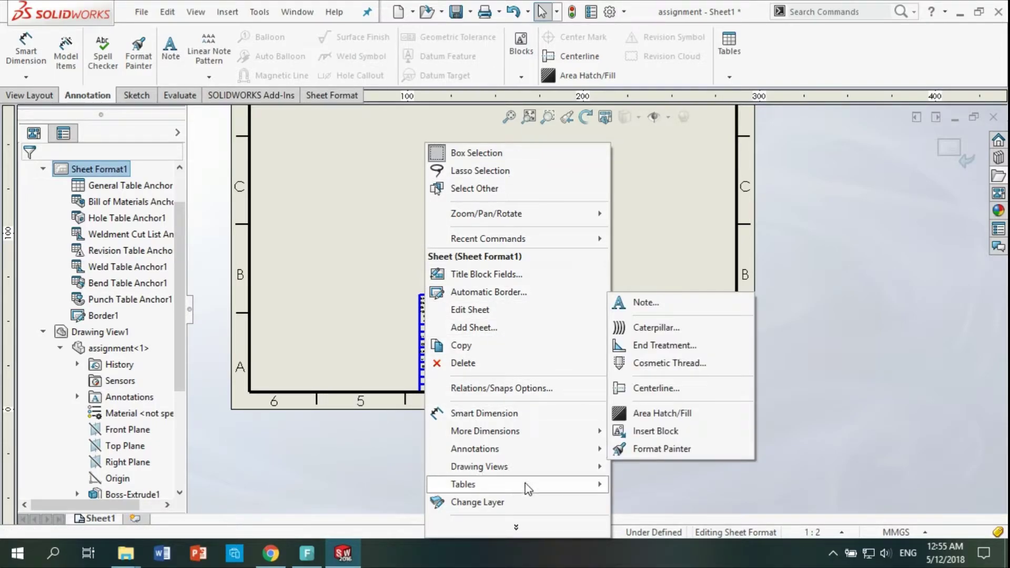
pyautogui.moveTo(529, 484)
pyautogui.click(710, 463)
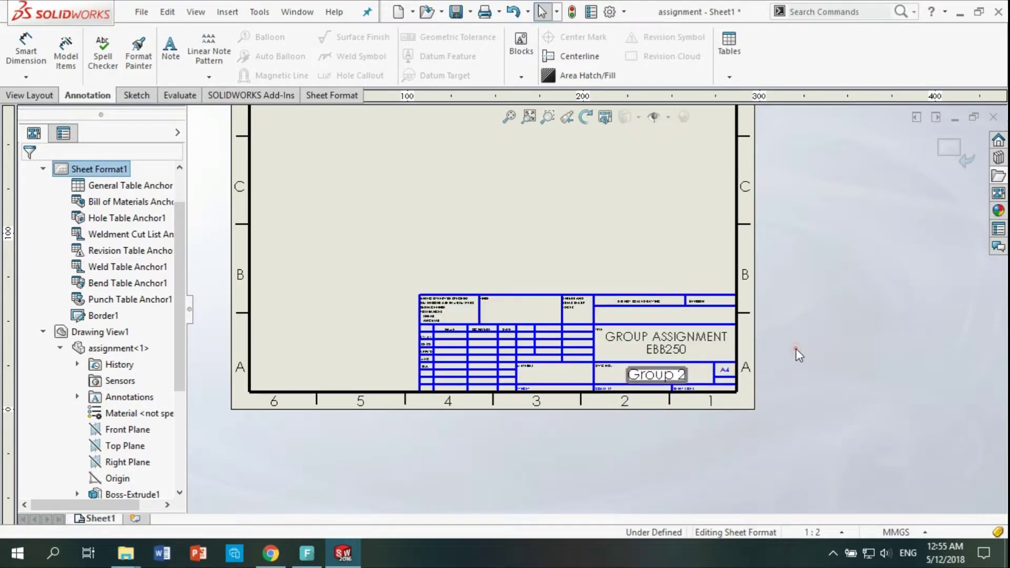
pyautogui.click(673, 251)
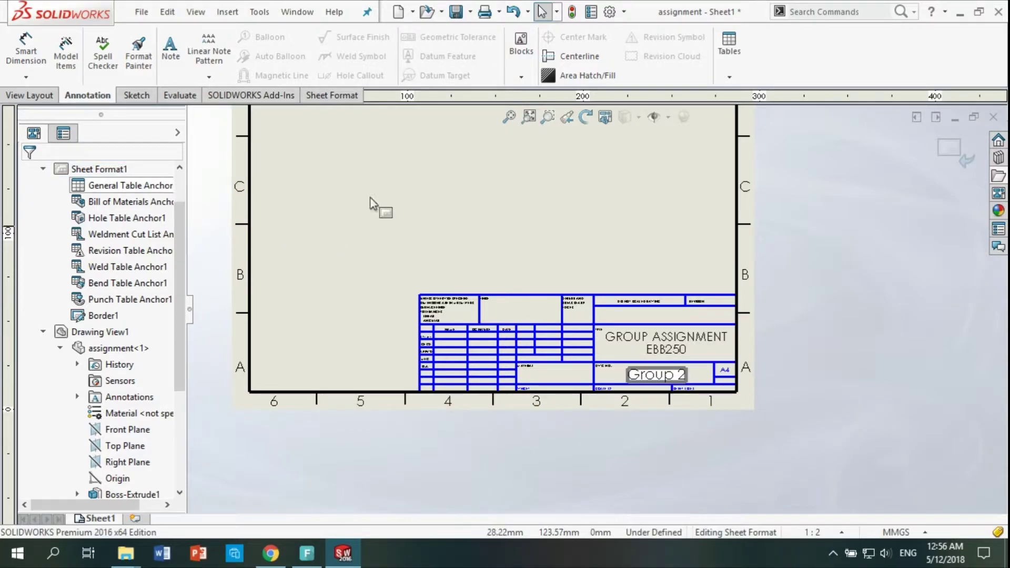
pyautogui.press('f')
pyautogui.scroll(-1, 642, 238)
pyautogui.rightClick(524, 235)
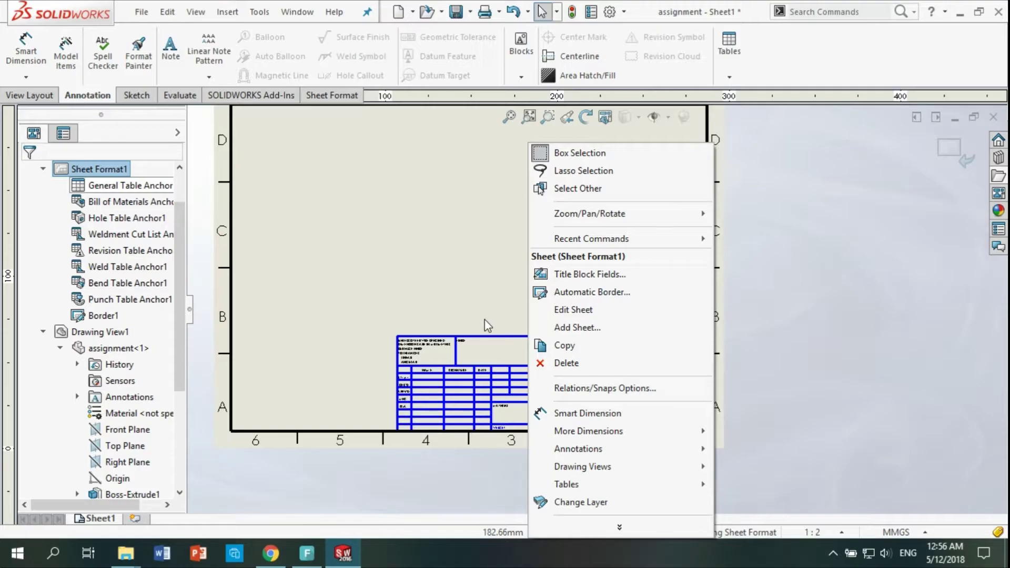
pyautogui.click(572, 310)
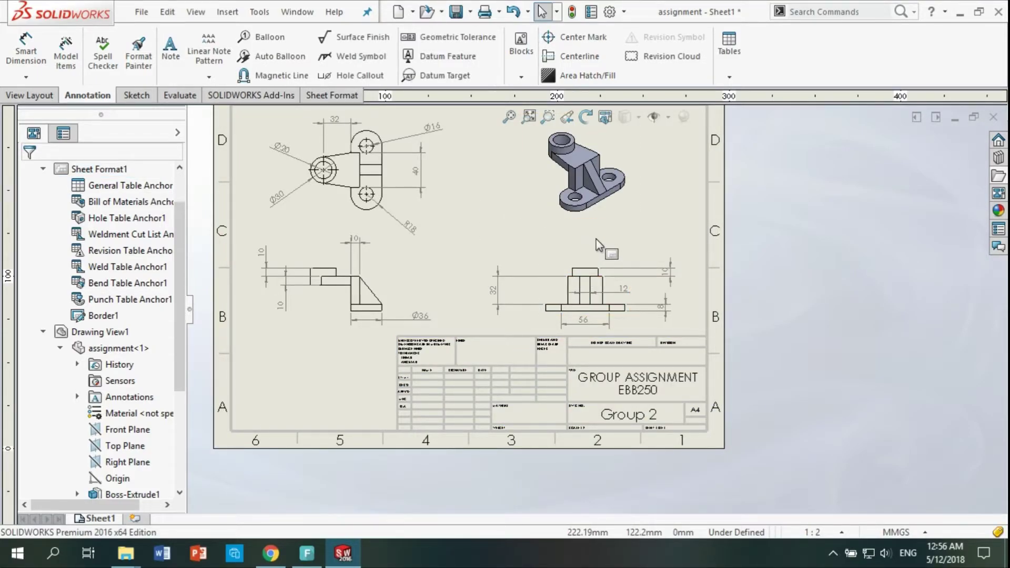
# Zoom out to the whole sheet and open the File menu toward Save As.
pyautogui.scroll(1, 553, 236)
pyautogui.scroll(1, 552, 235)
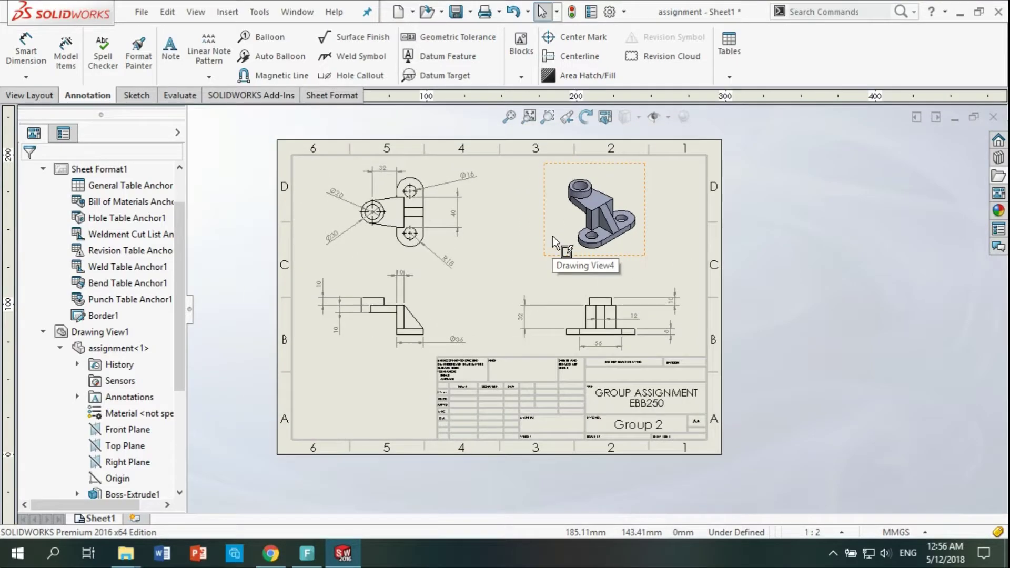
pyautogui.click(108, 11)
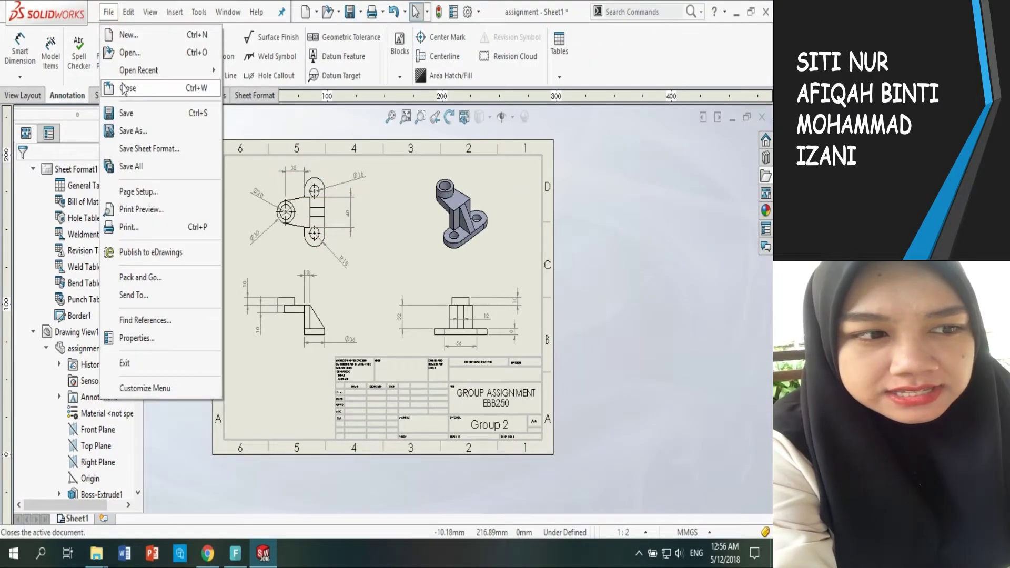
# Save the drawing as PDF type assignment.PDF with View PDF after saving, then maximize Acrobat Reader.
pyautogui.click(141, 131)
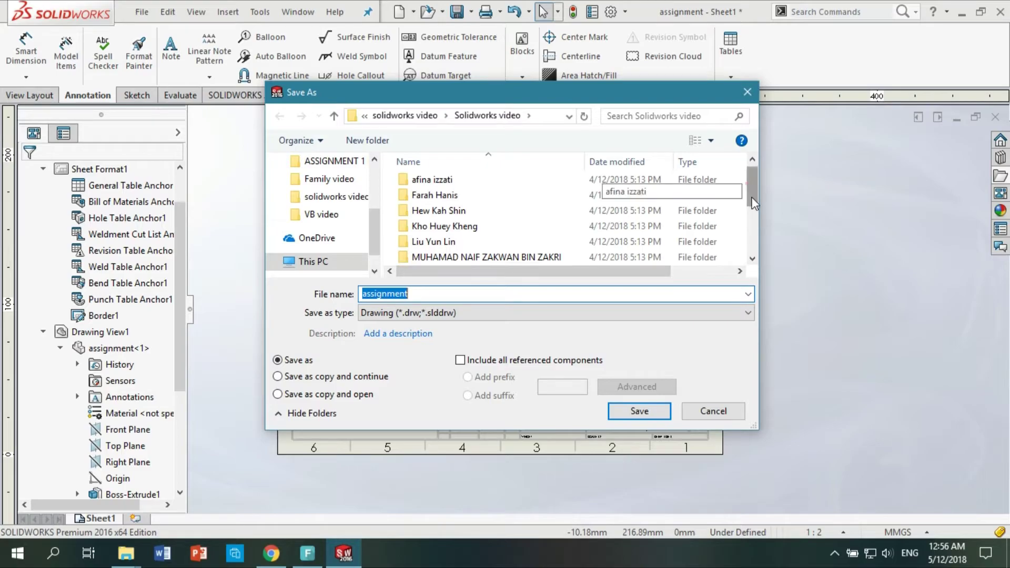
pyautogui.scroll(-2, 705, 221)
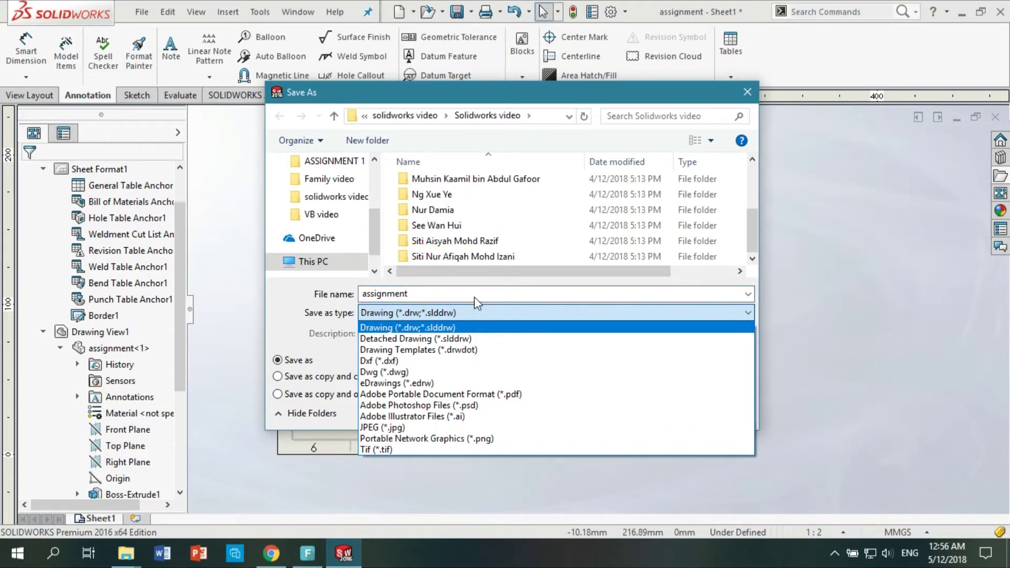
pyautogui.click(467, 394)
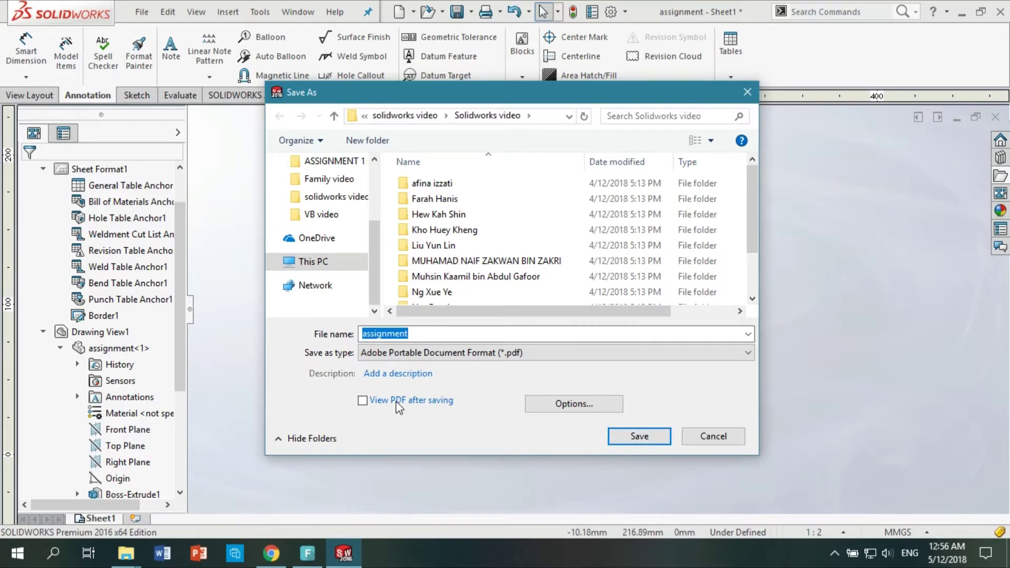
pyautogui.click(371, 402)
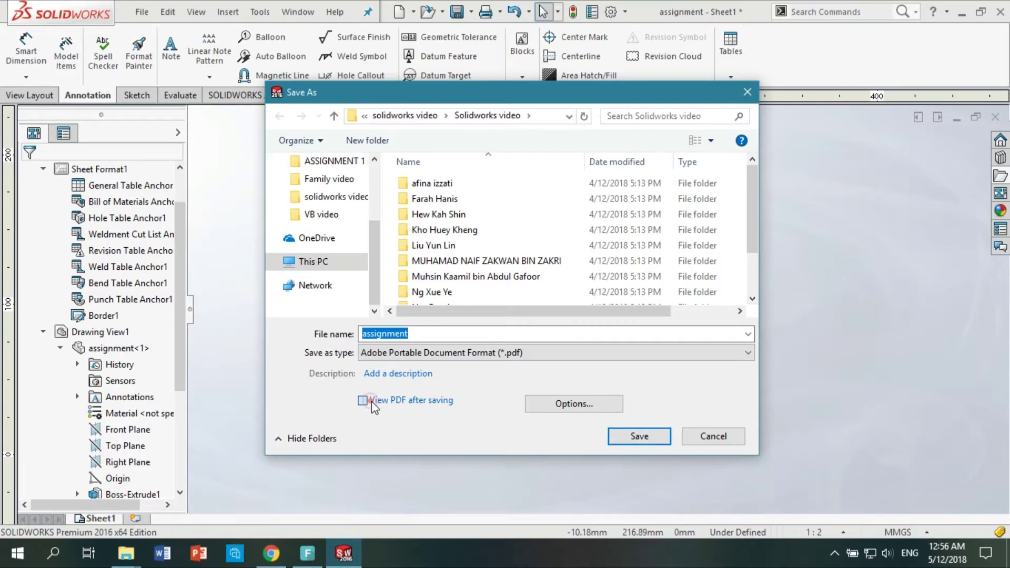
pyautogui.click(627, 437)
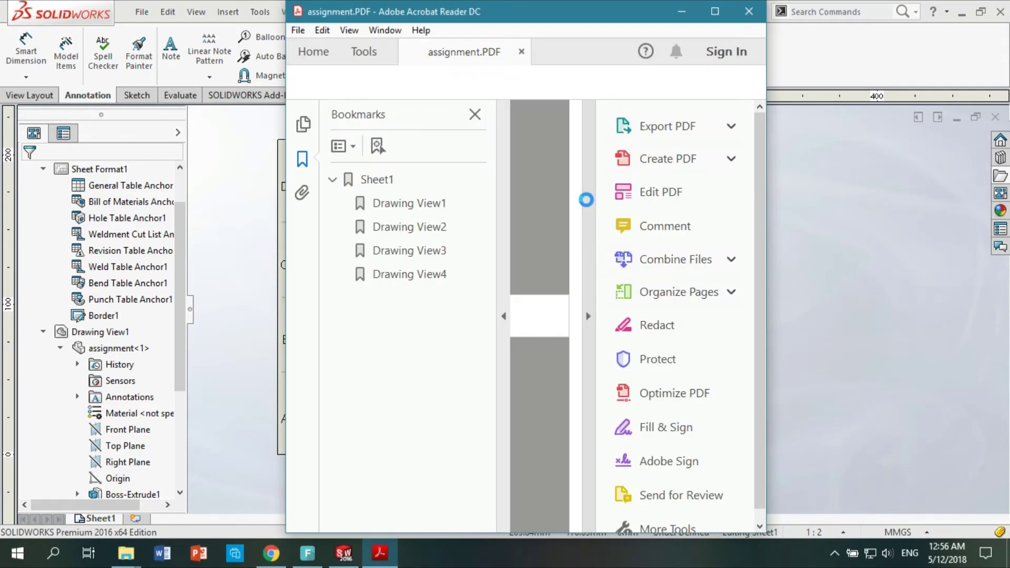
pyautogui.click(715, 16)
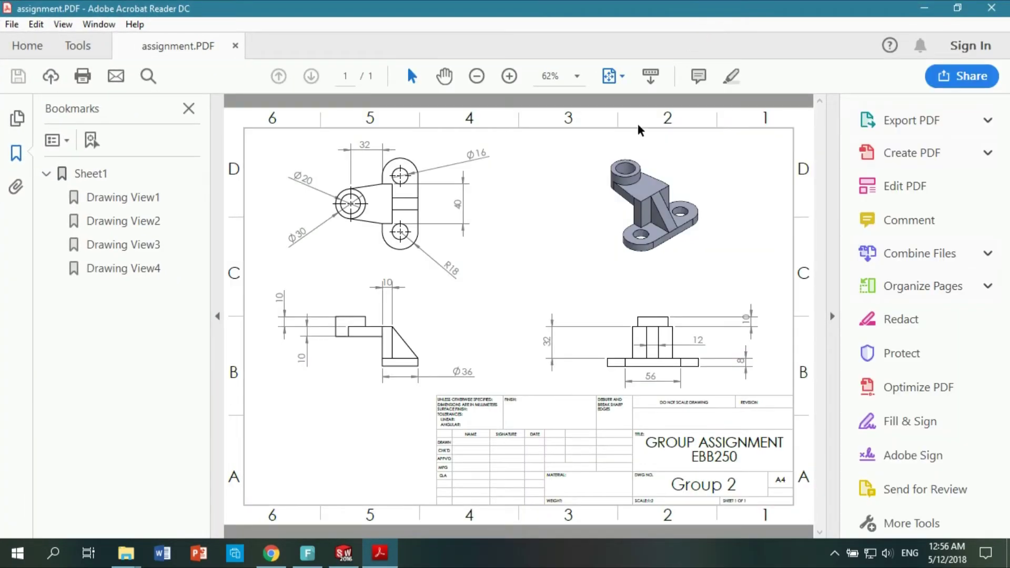